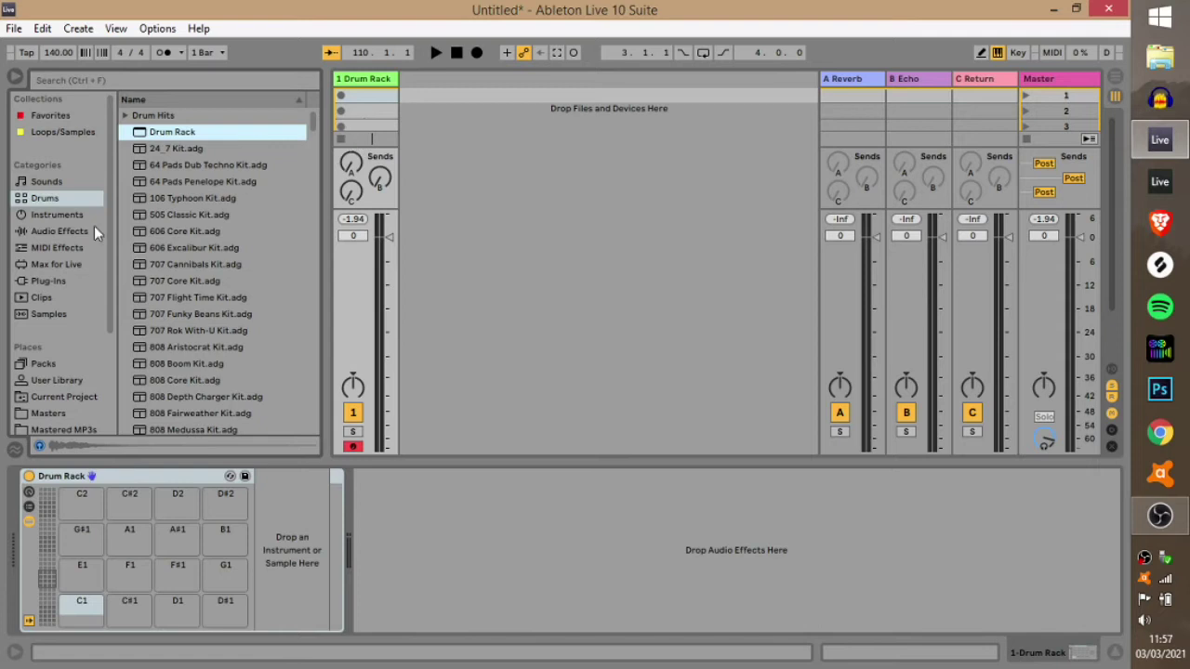
# Browse the Samples place in the library and expand the Heavyweight Kicks folder
pyautogui.scroll(-3, 84, 409)
pyautogui.click(43, 406)
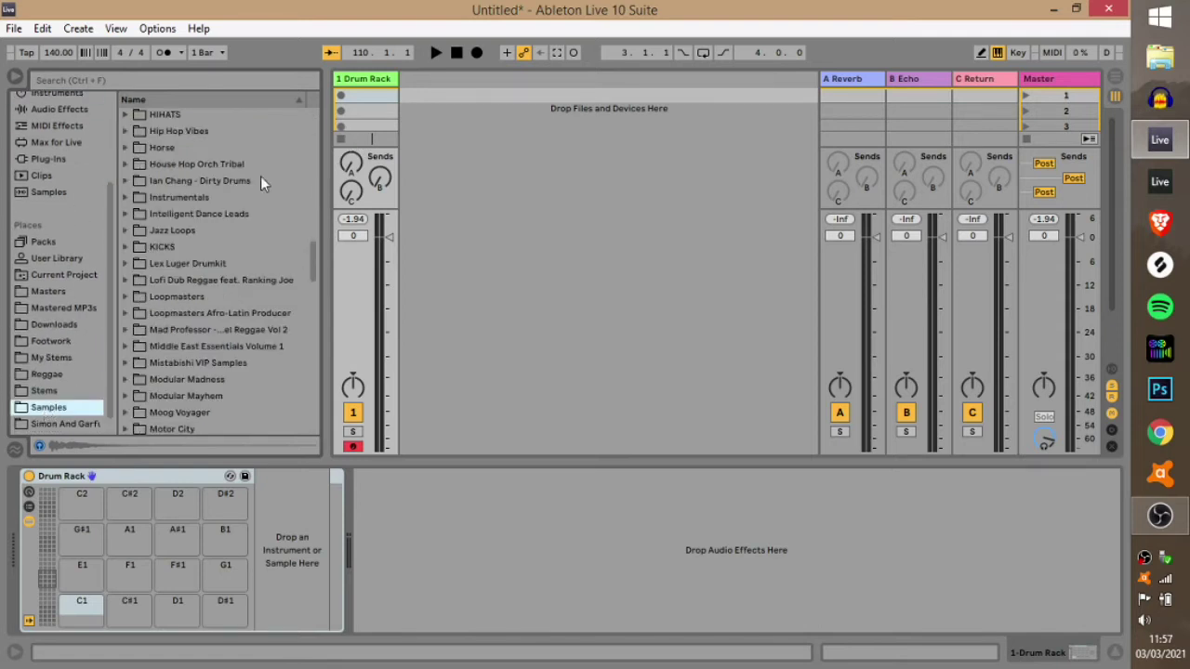
pyautogui.scroll(-3, 215, 325)
pyautogui.scroll(3, 215, 326)
pyautogui.scroll(6, 215, 330)
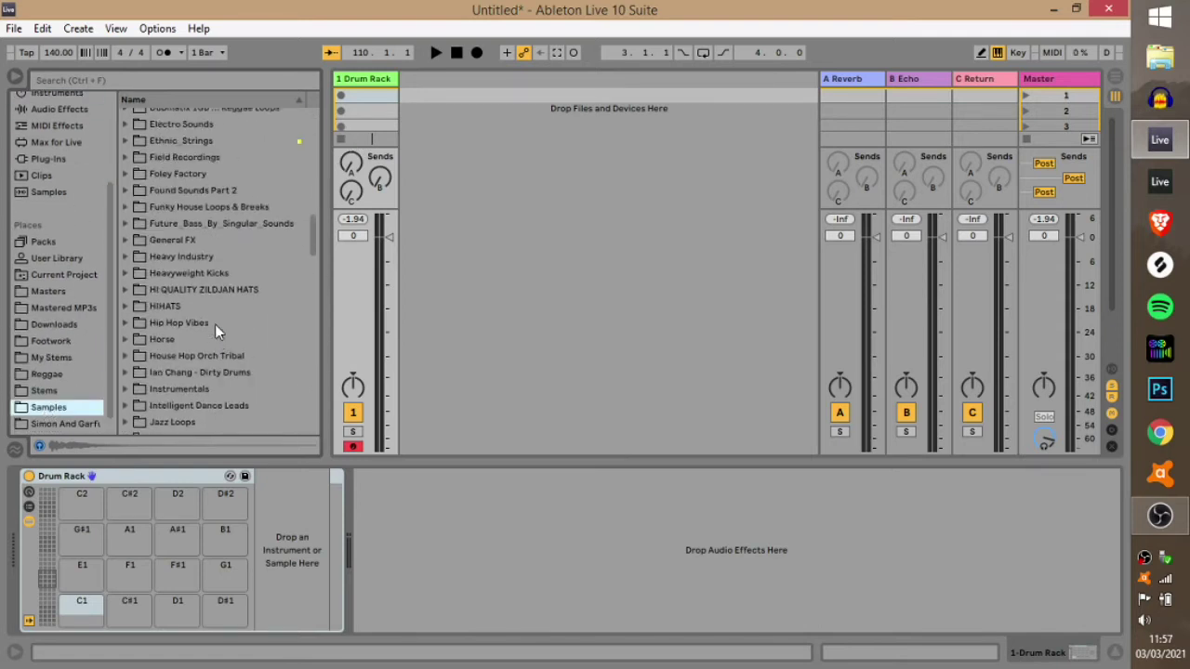
pyautogui.scroll(-6, 215, 328)
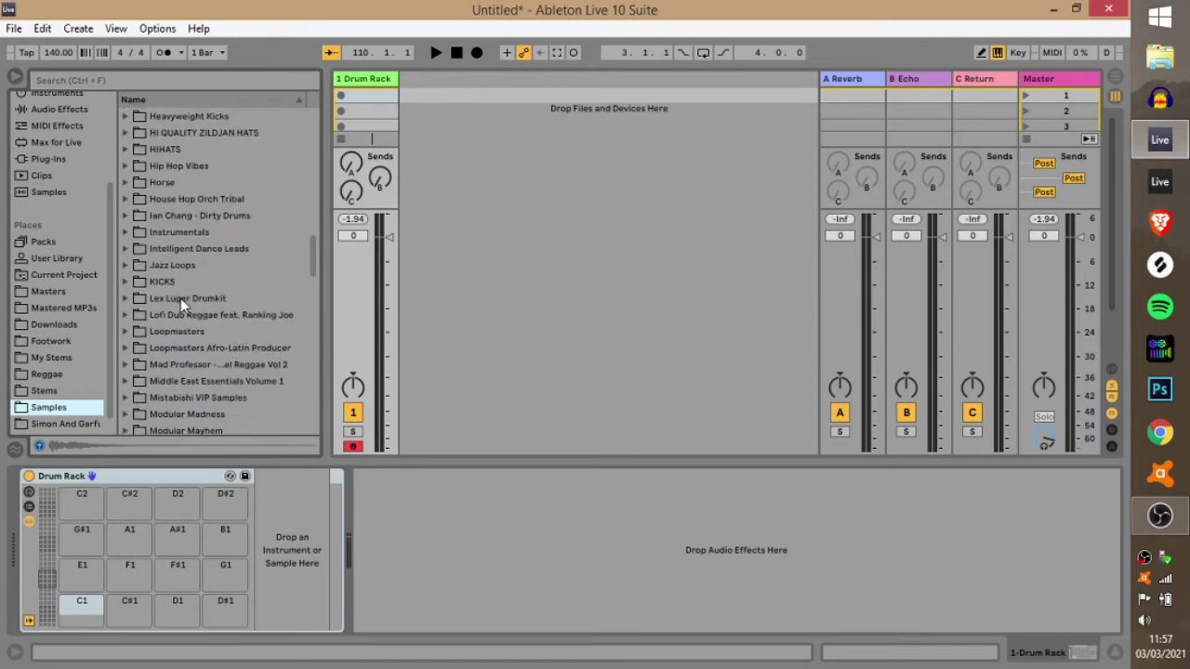
pyautogui.scroll(-1, 180, 303)
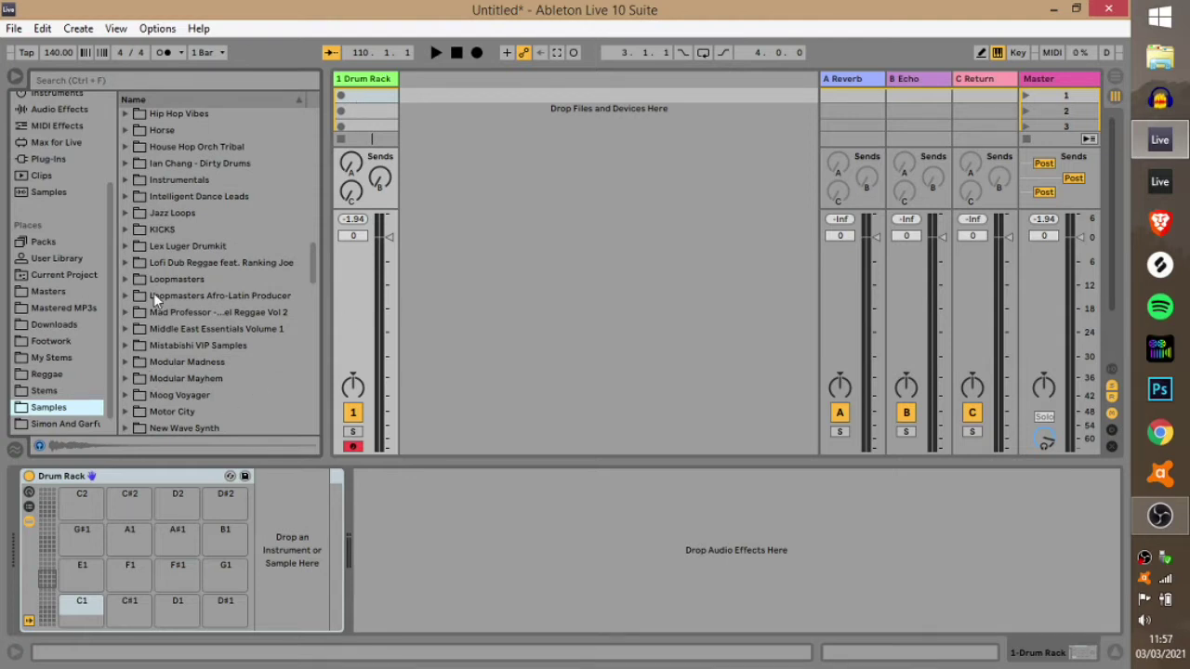
pyautogui.scroll(1, 155, 297)
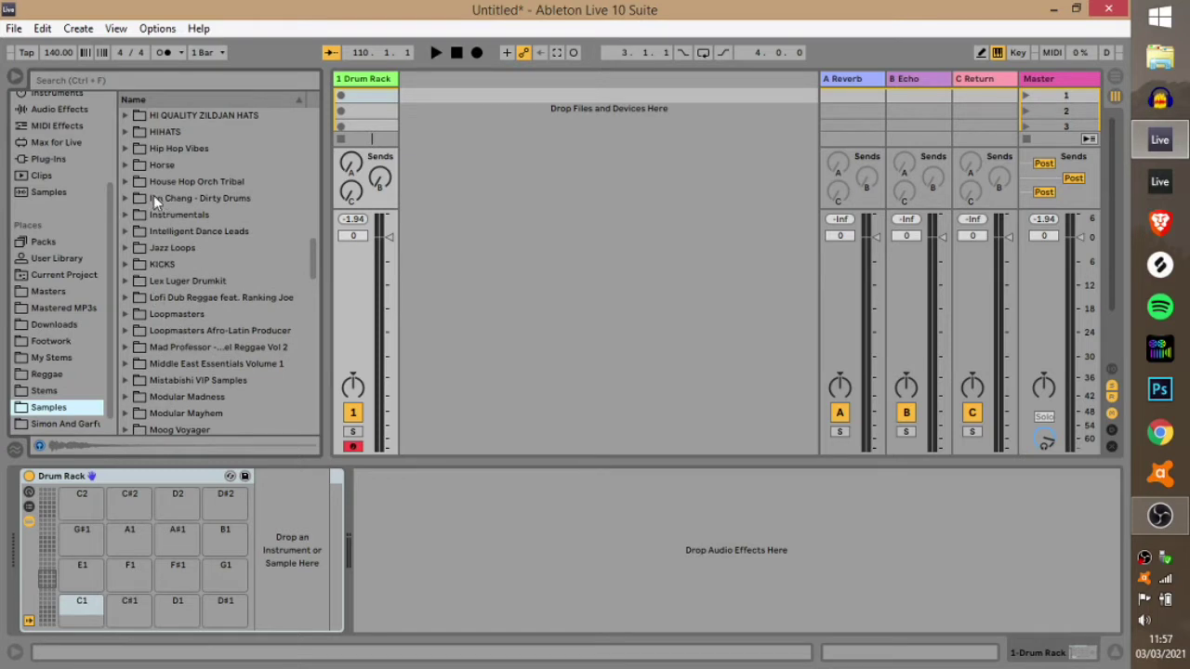
pyautogui.scroll(1, 136, 298)
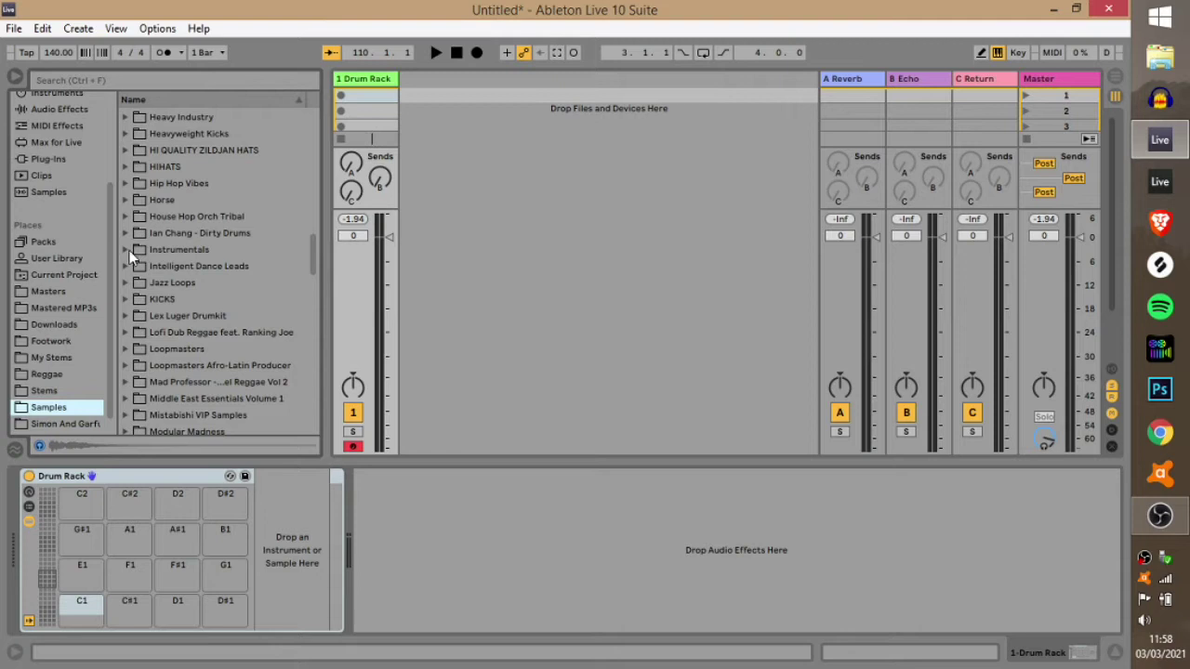
pyautogui.click(125, 134)
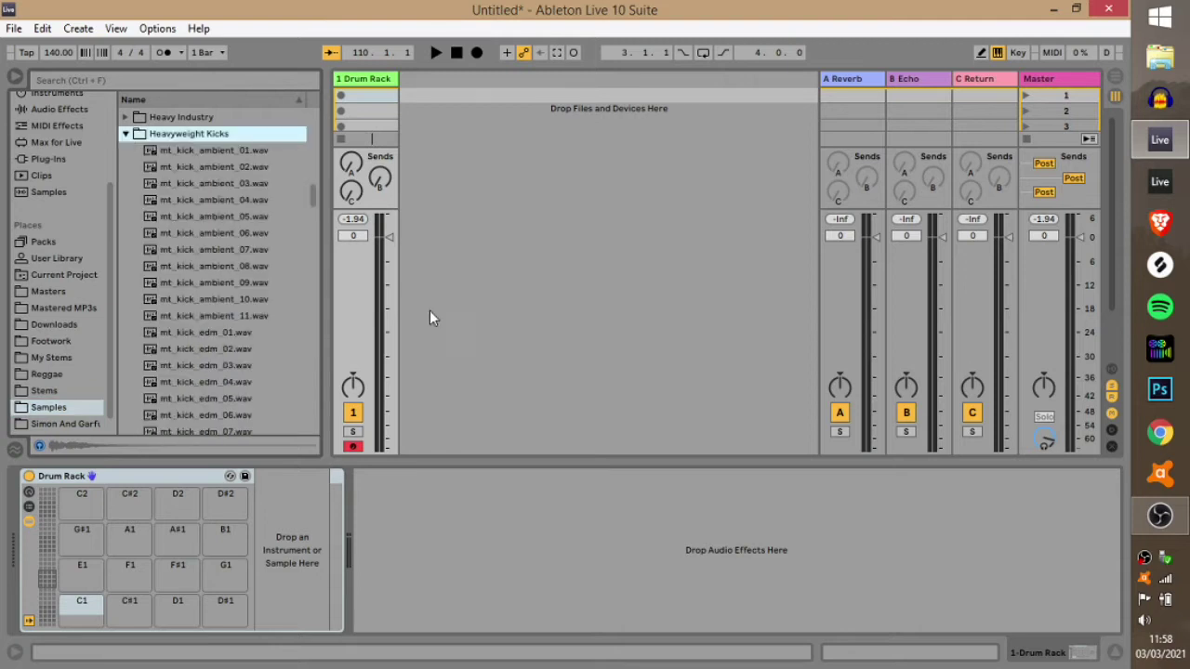
# Audition the mt_kick_house samples in the Heavyweight Kicks folder
pyautogui.scroll(-10, 224, 312)
pyautogui.scroll(-3, 220, 306)
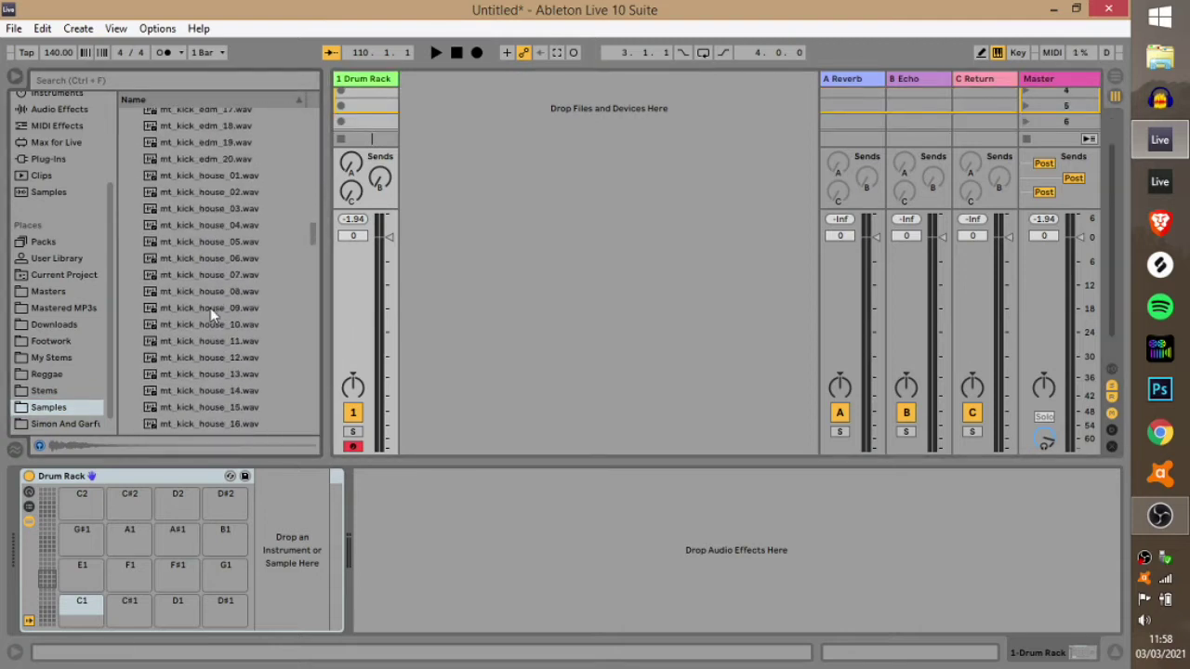
pyautogui.click(210, 308)
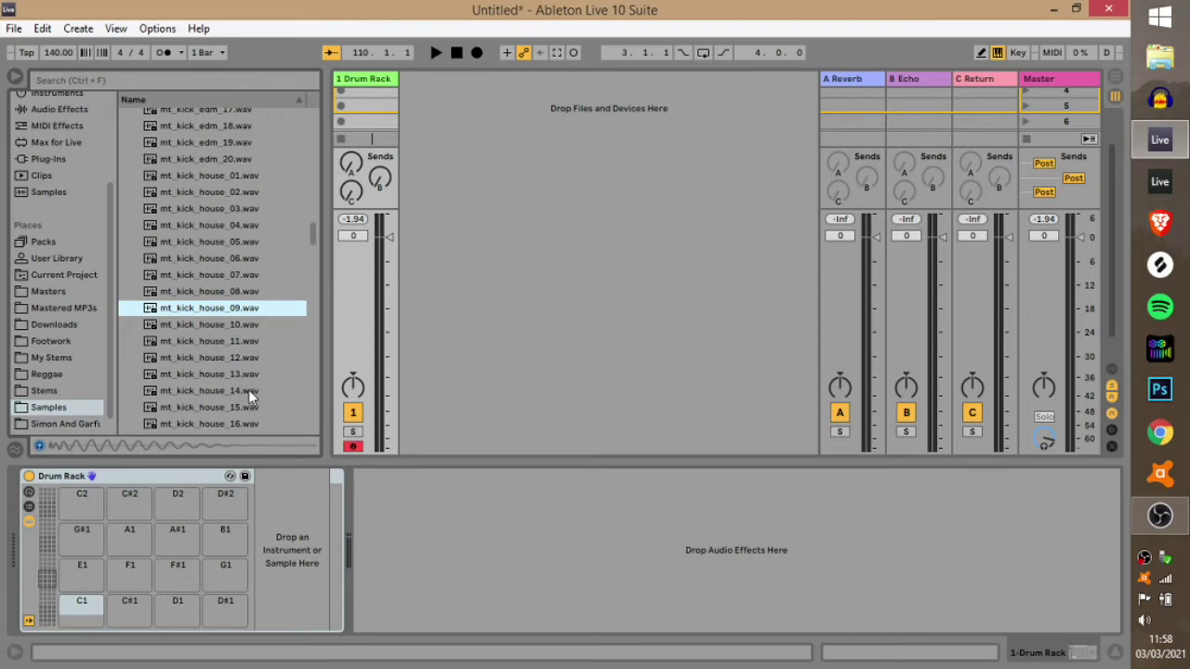
pyautogui.scroll(-3, 233, 283)
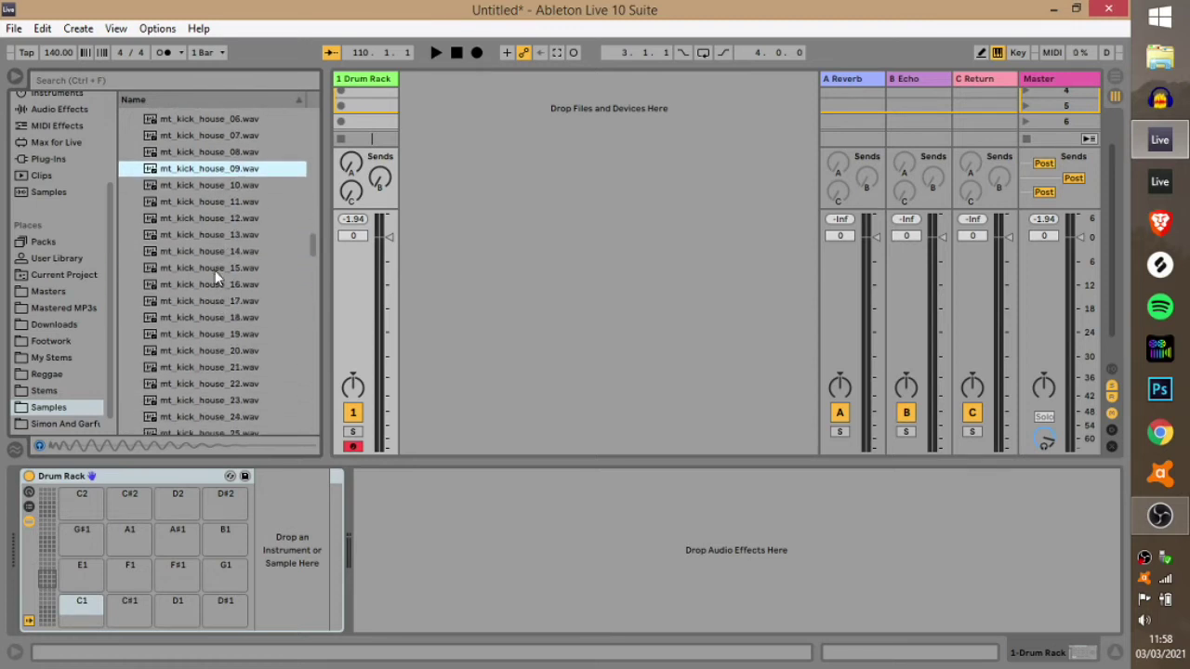
pyautogui.click(216, 269)
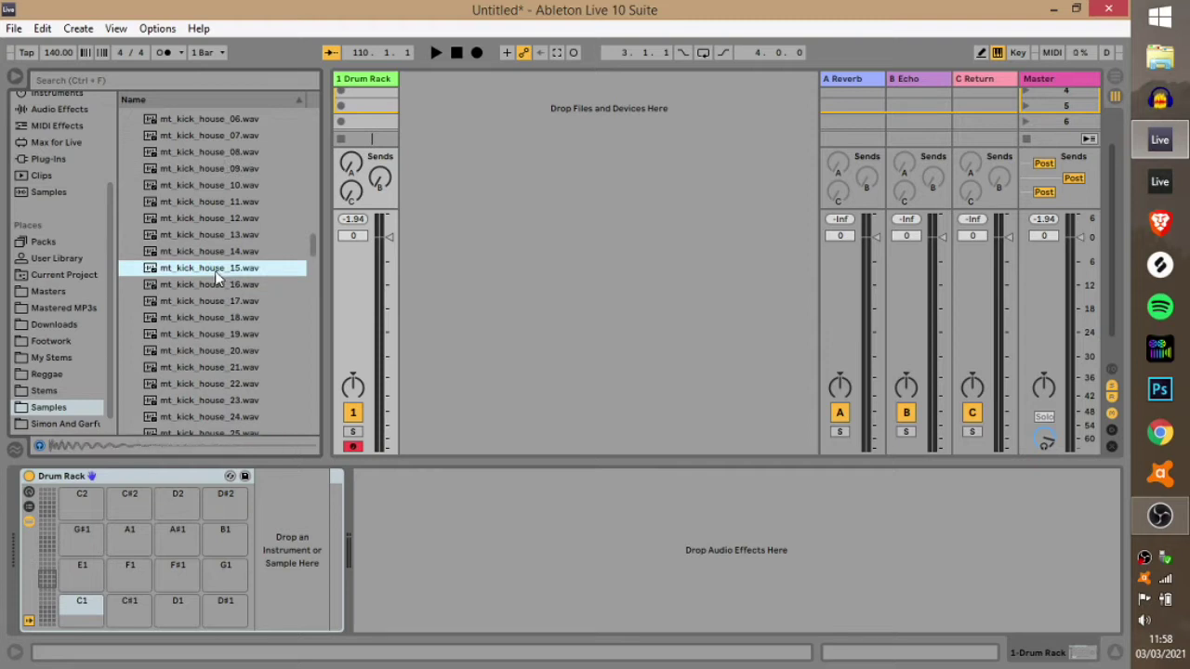
pyautogui.press('Down')
pyautogui.press('Down')
pyautogui.press('Down')
pyautogui.press('Up')
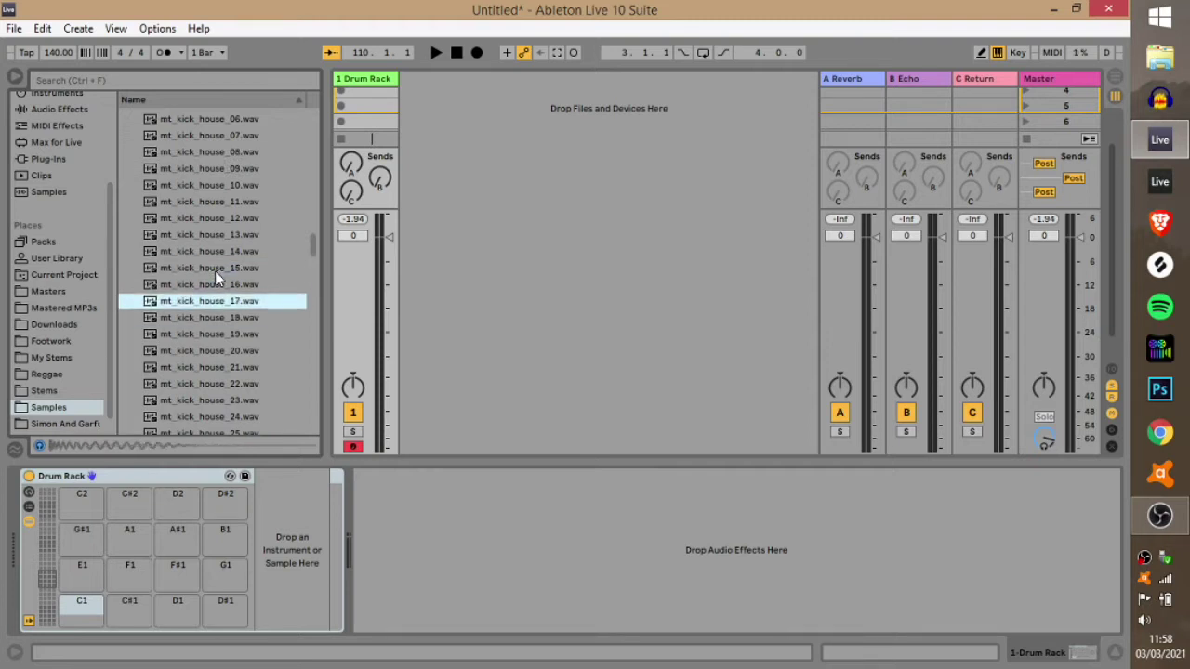
pyautogui.press('Up')
pyautogui.press('Up')
pyautogui.press('Up')
pyautogui.press('Up')
pyautogui.press('Up')
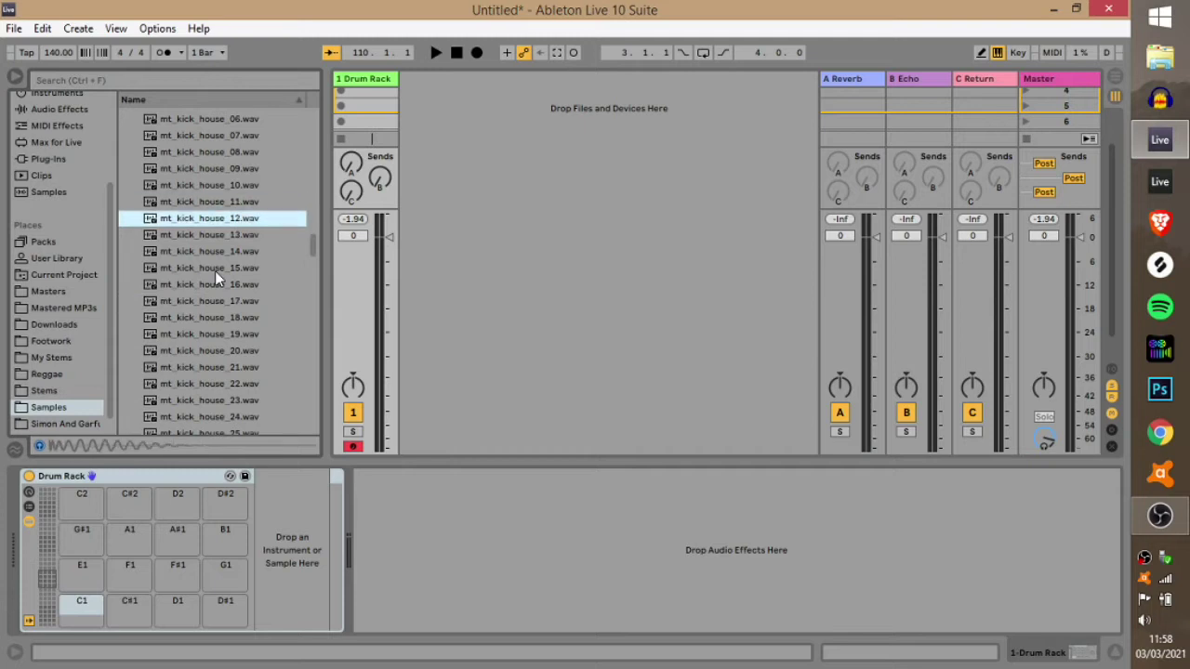
# Load mt_kick_house_12.wav onto pad C1 of the Drum Rack
pyautogui.press('Down')
pyautogui.press('Up')
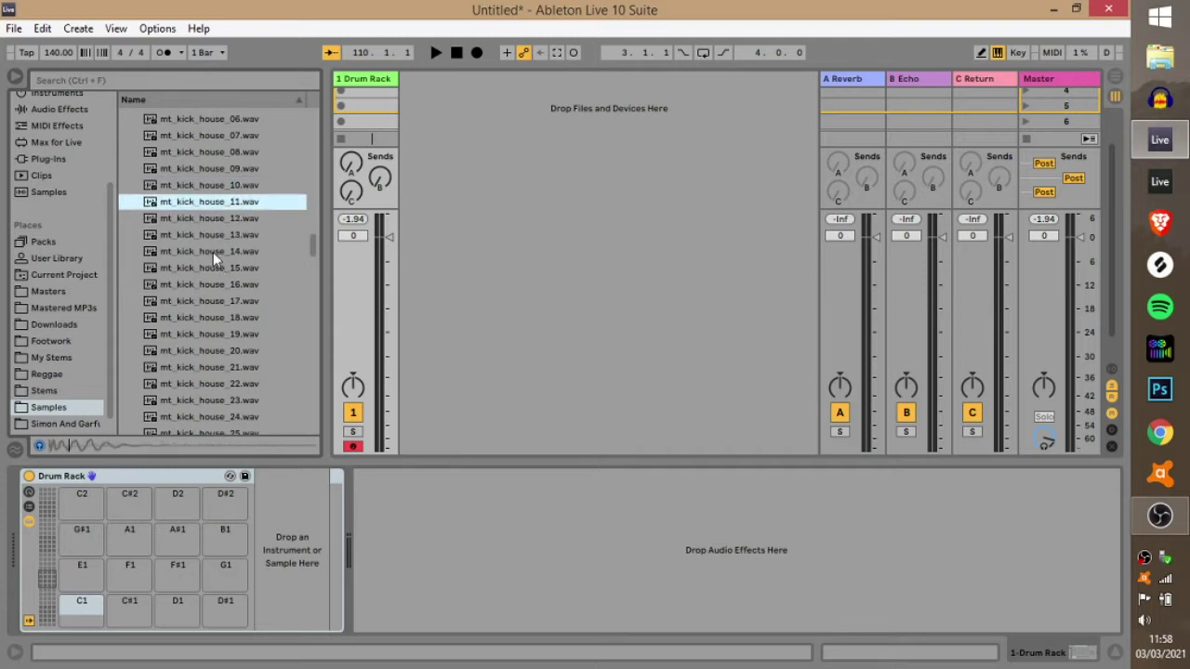
pyautogui.moveTo(208, 210); pyautogui.dragTo(81, 607)
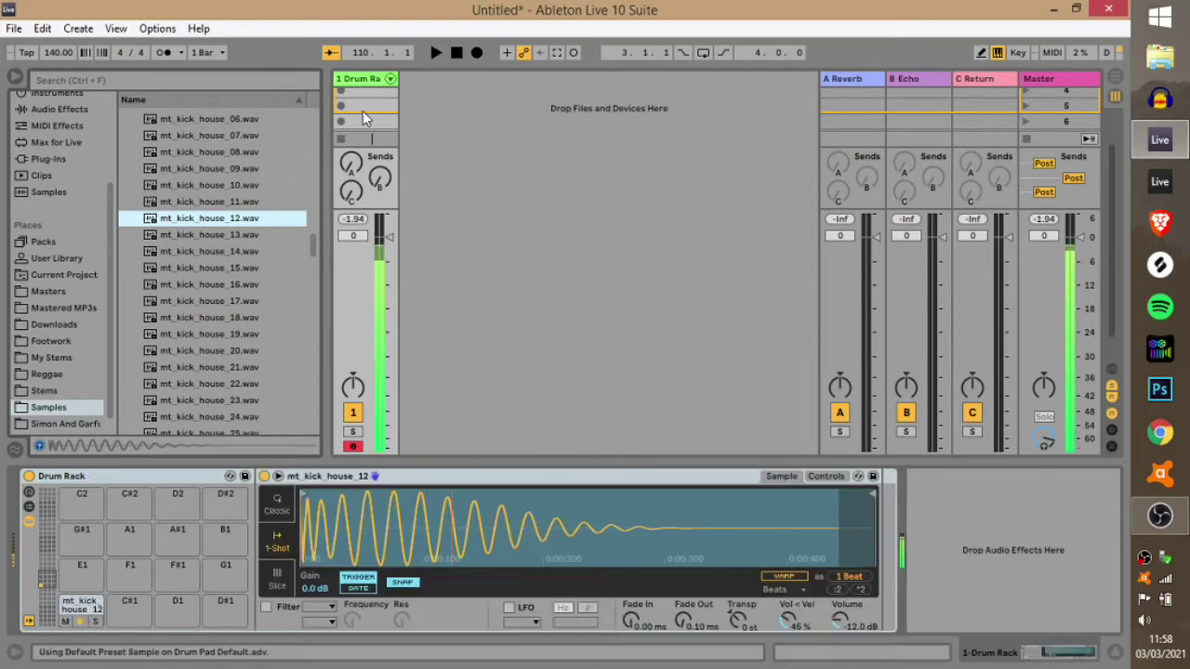
# Trim the kick sample's end to about 120 ms and set its Fade Out to 54.9 ms
pyautogui.moveTo(872, 494); pyautogui.dragTo(688, 507)
pyautogui.moveTo(683, 623)
pyautogui.mouseDown()
pyautogui.moveTo(683, 512)
pyautogui.moveTo(439, 512)
pyautogui.moveTo(432, 537)
pyautogui.moveTo(456, 550)
pyautogui.moveTo(748, 549)
pyautogui.moveTo(423, 556)
pyautogui.moveTo(446, 560)
pyautogui.mouseUp()
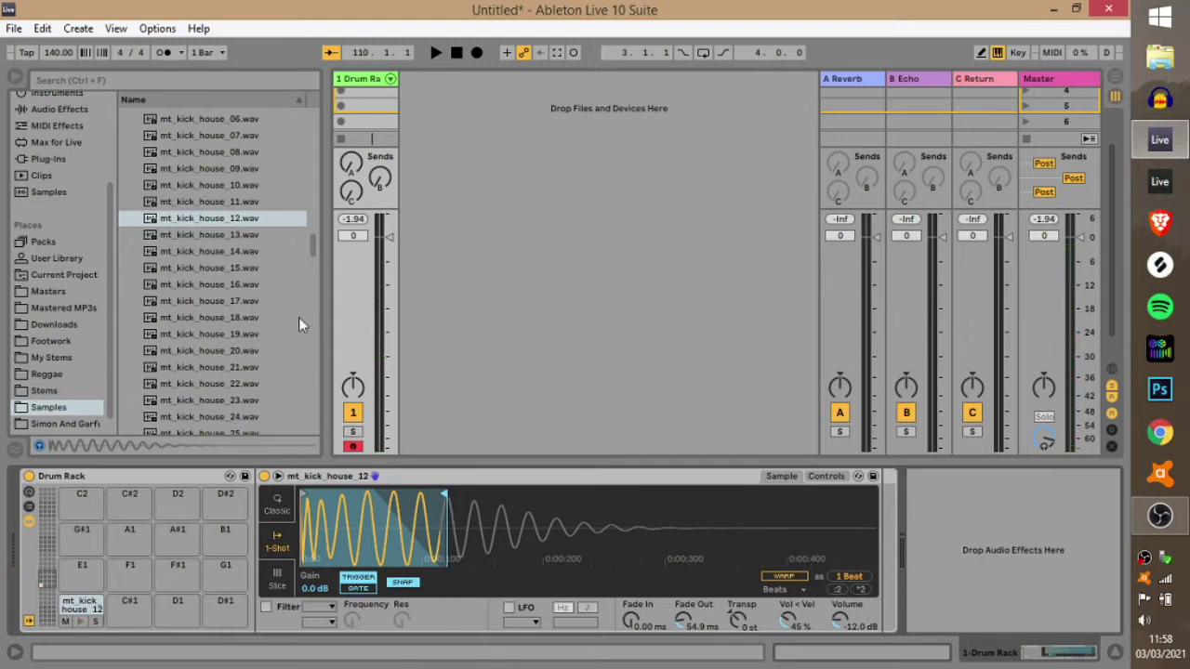
# Collapse the Heavyweight Kicks folder and expand the VIP Series - C.R.S.T sample folder
pyautogui.scroll(10, 231, 334)
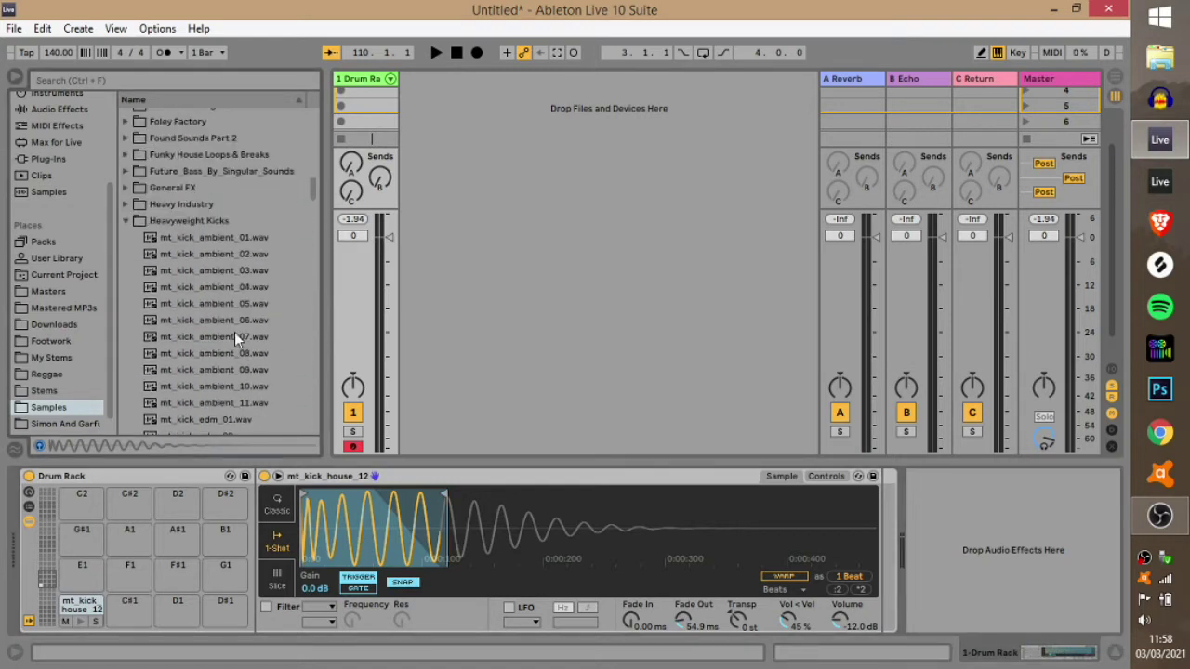
pyautogui.click(129, 326)
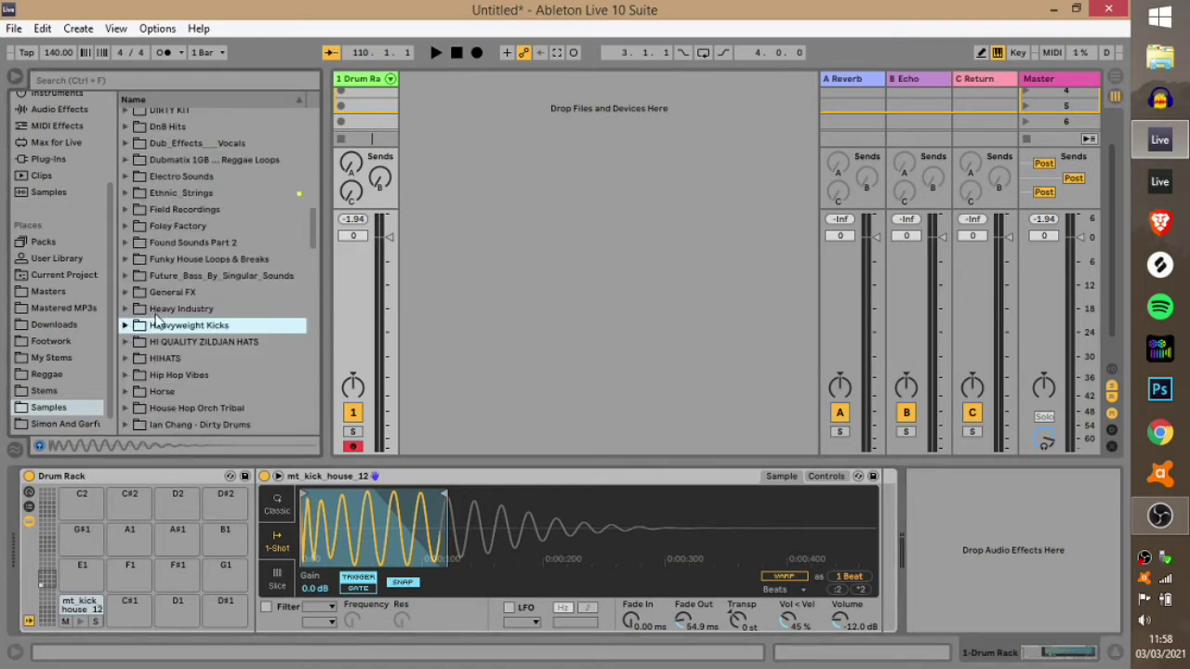
pyautogui.scroll(-5, 155, 321)
pyautogui.scroll(-10, 156, 312)
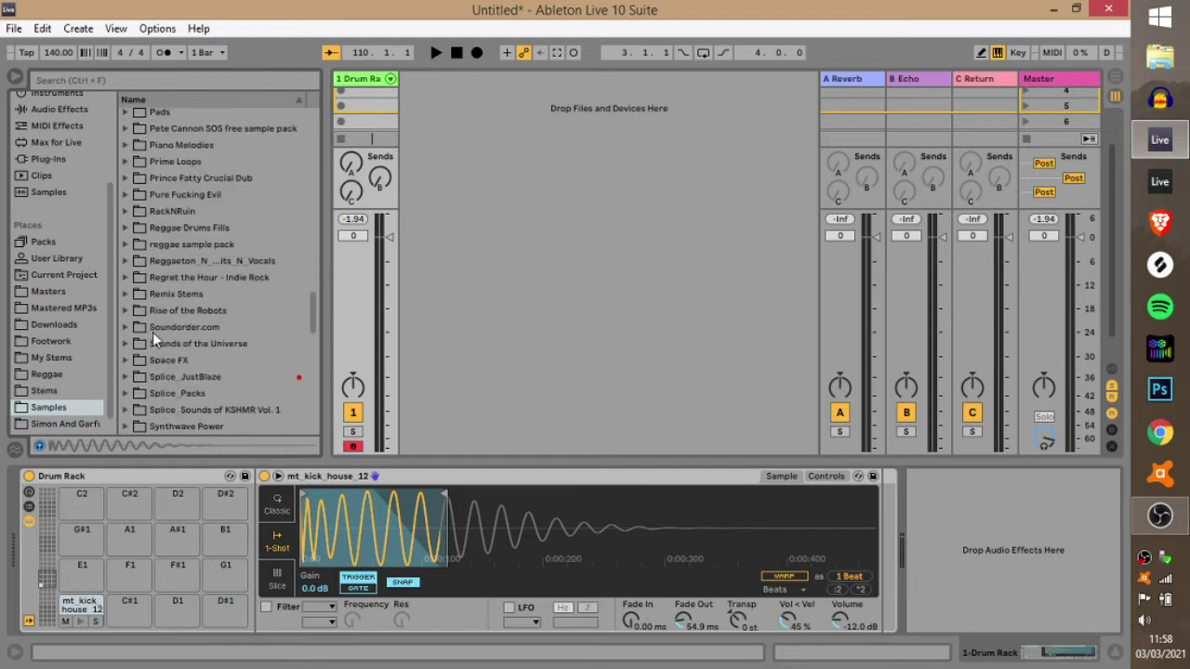
pyautogui.scroll(4, 141, 307)
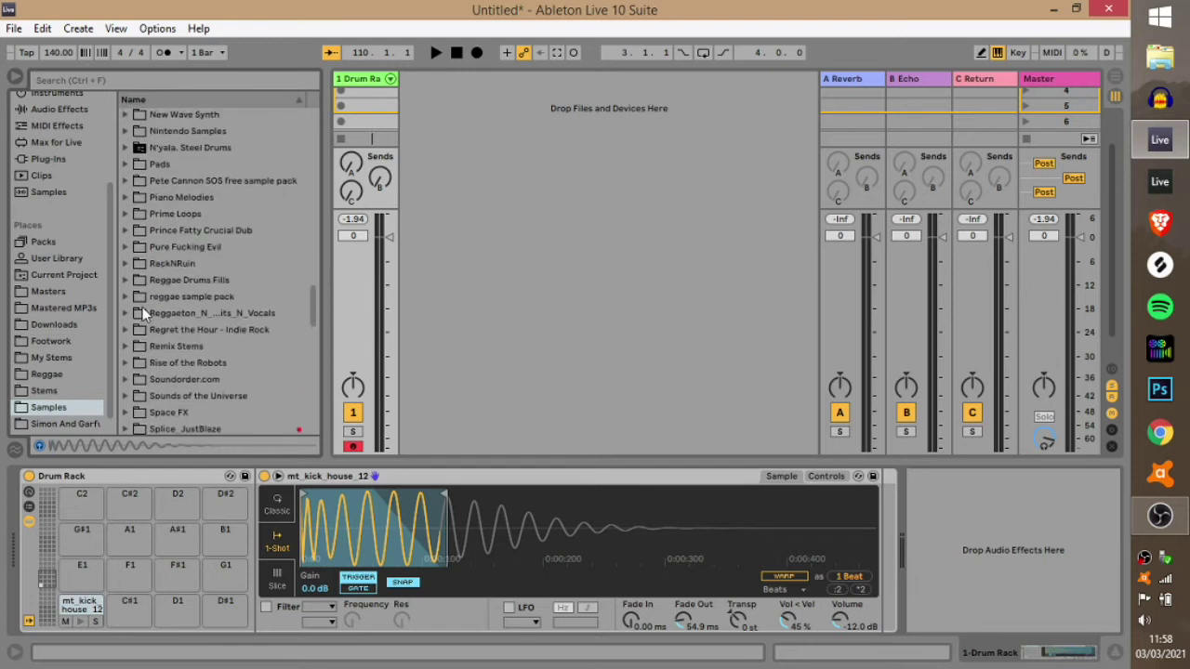
pyautogui.scroll(-7, 142, 306)
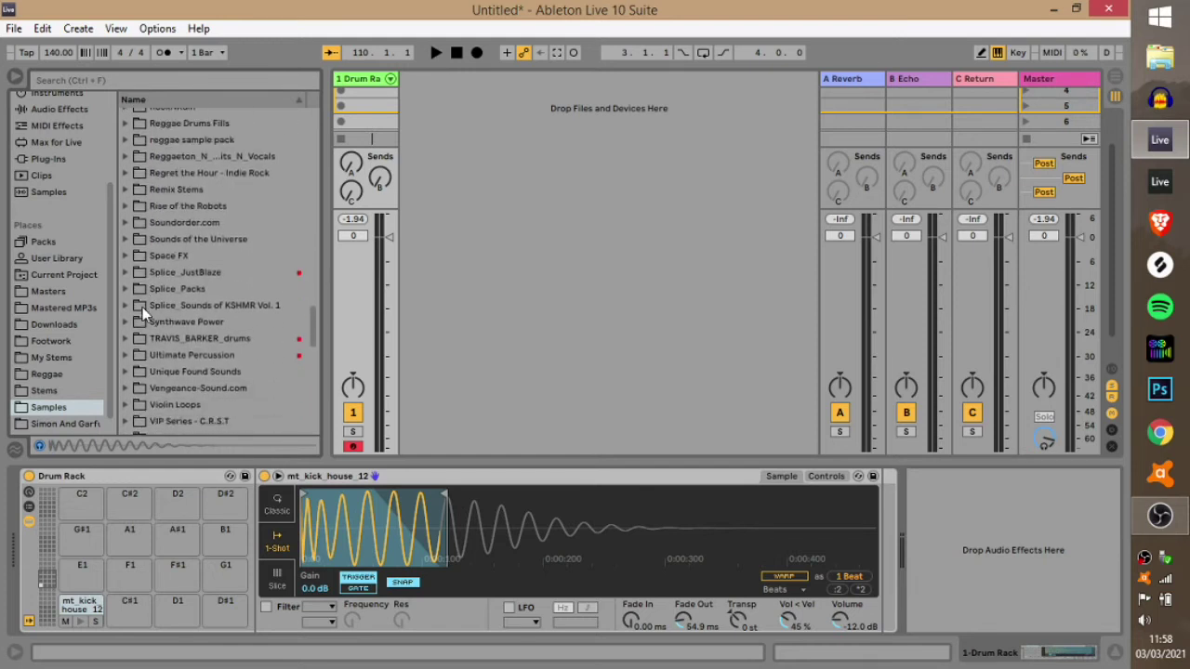
pyautogui.click(125, 334)
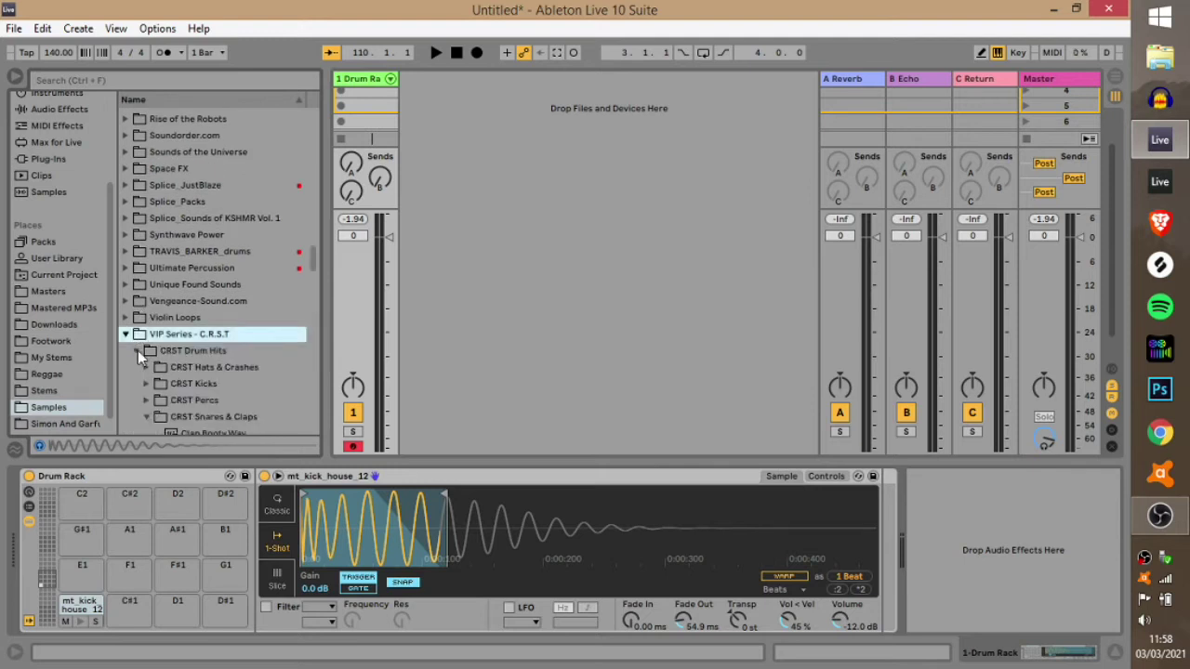
# Audition claps in the CRST Snares & Claps folder and load Clap Fedor.Wav onto pad A#1
pyautogui.scroll(-12, 194, 385)
pyautogui.scroll(4, 214, 306)
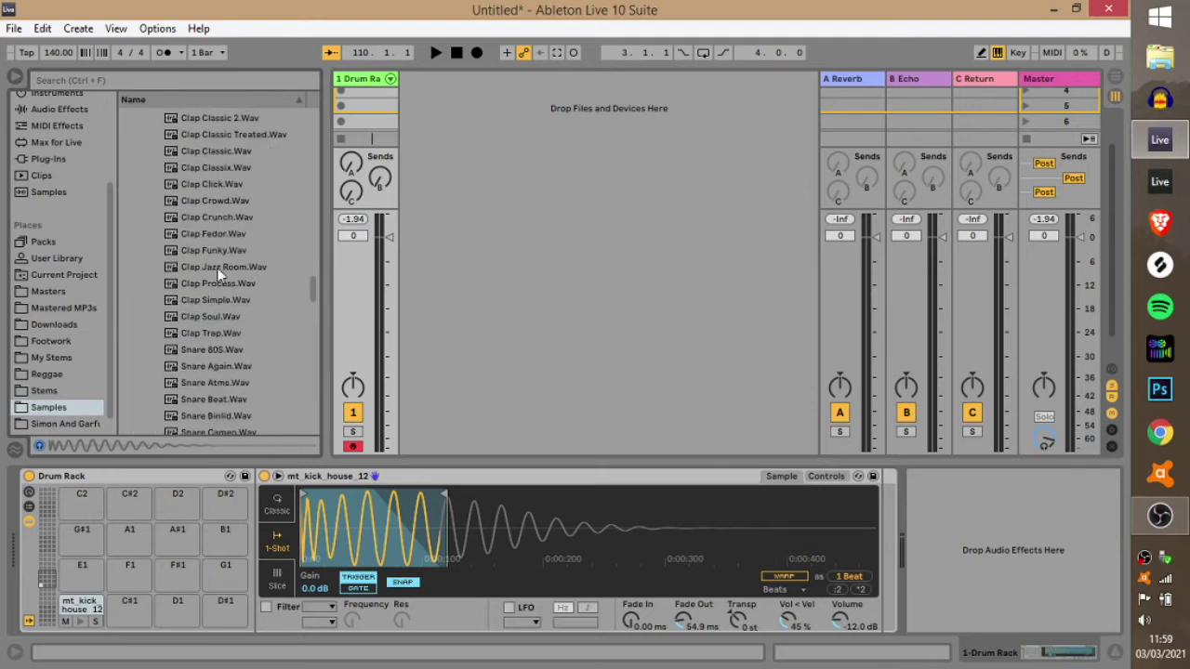
pyautogui.click(213, 251)
pyautogui.press('Up')
pyautogui.press('Down')
pyautogui.press('Up')
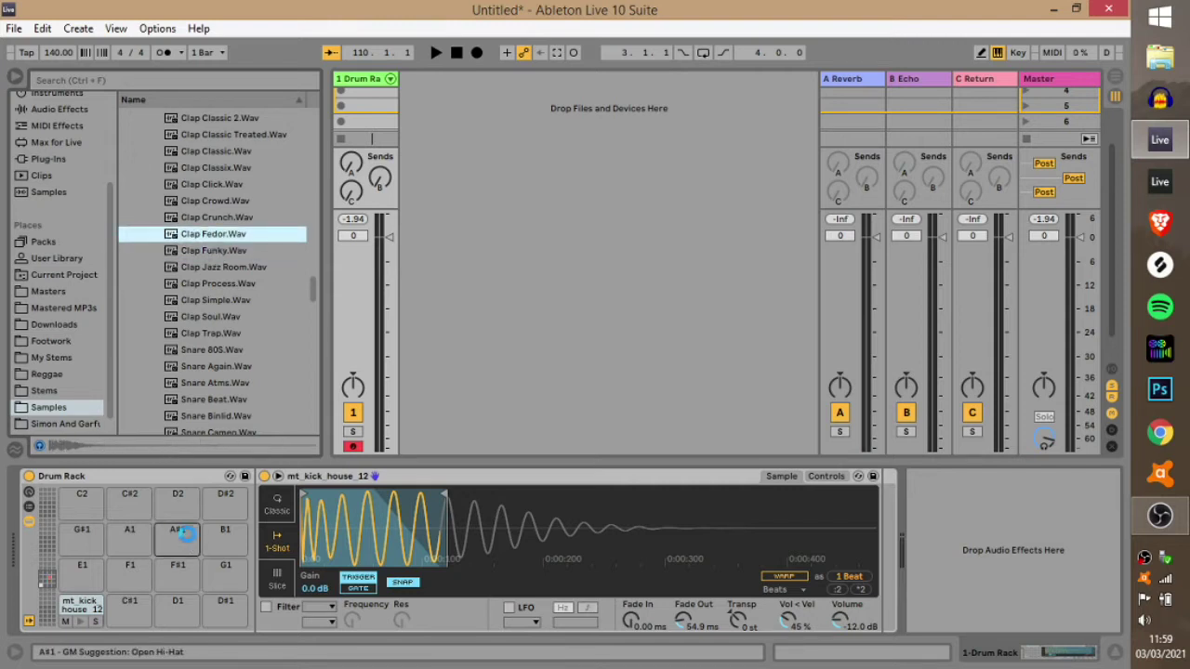
pyautogui.moveTo(184, 533); pyautogui.dragTo(182, 534)
# Audition snares in the CRST Snares & Claps folder and load Snare Funky.Wav onto pad G1
pyautogui.scroll(-3, 224, 317)
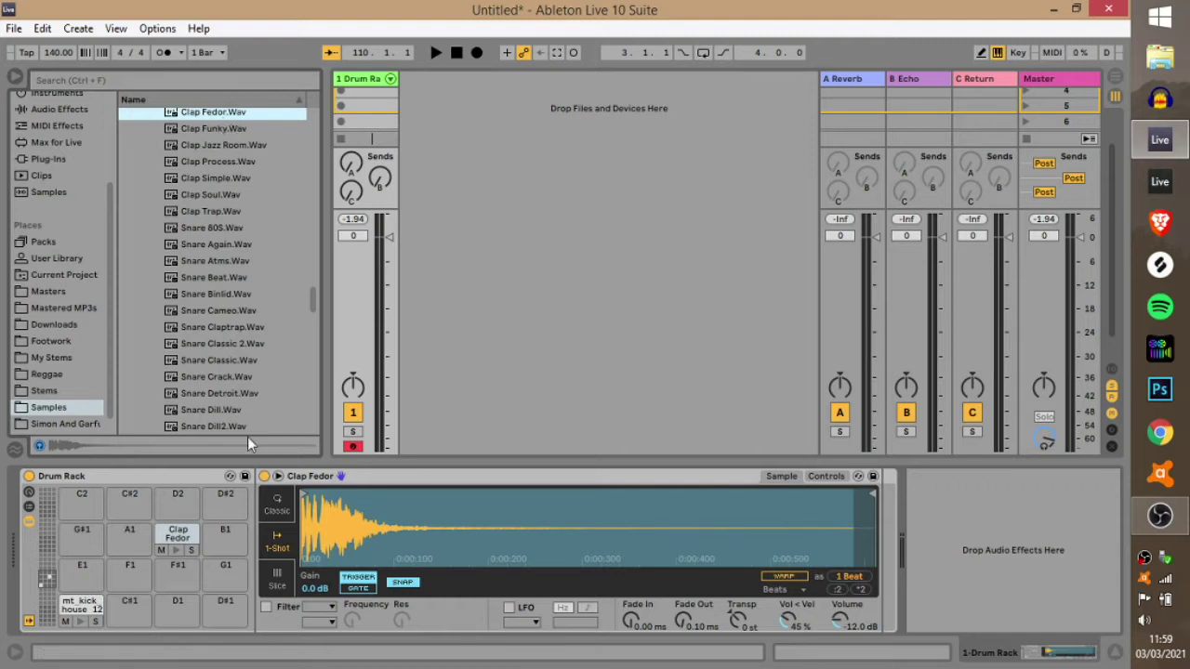
pyautogui.scroll(-2, 203, 294)
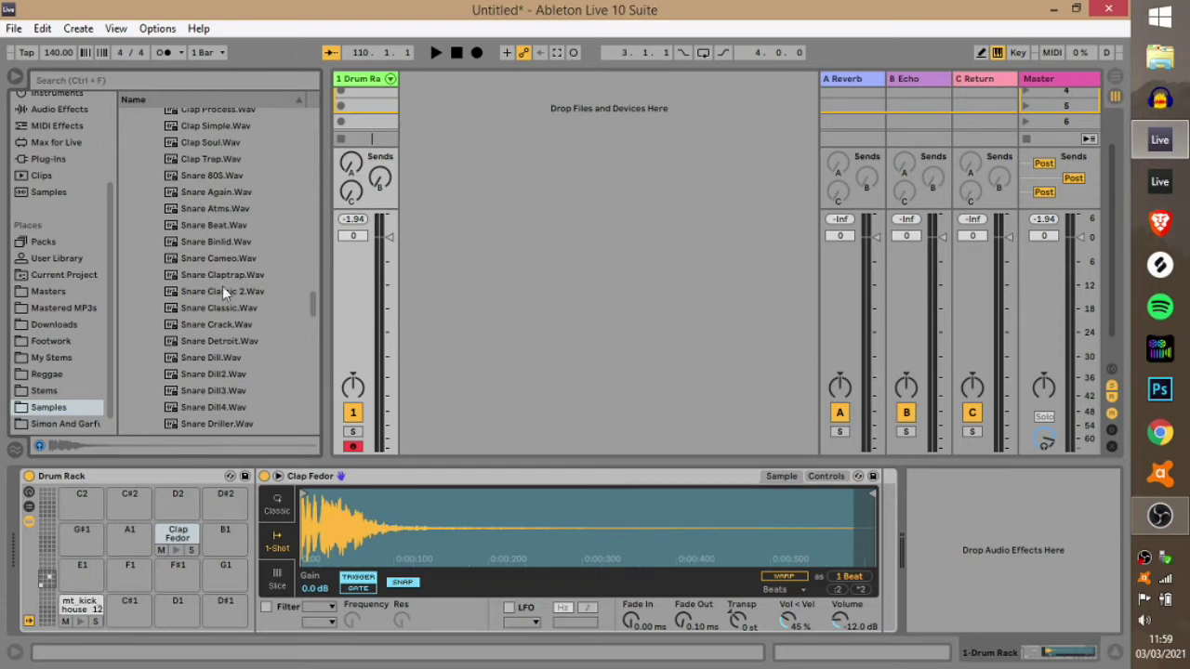
pyautogui.scroll(-3, 228, 279)
pyautogui.click(208, 369)
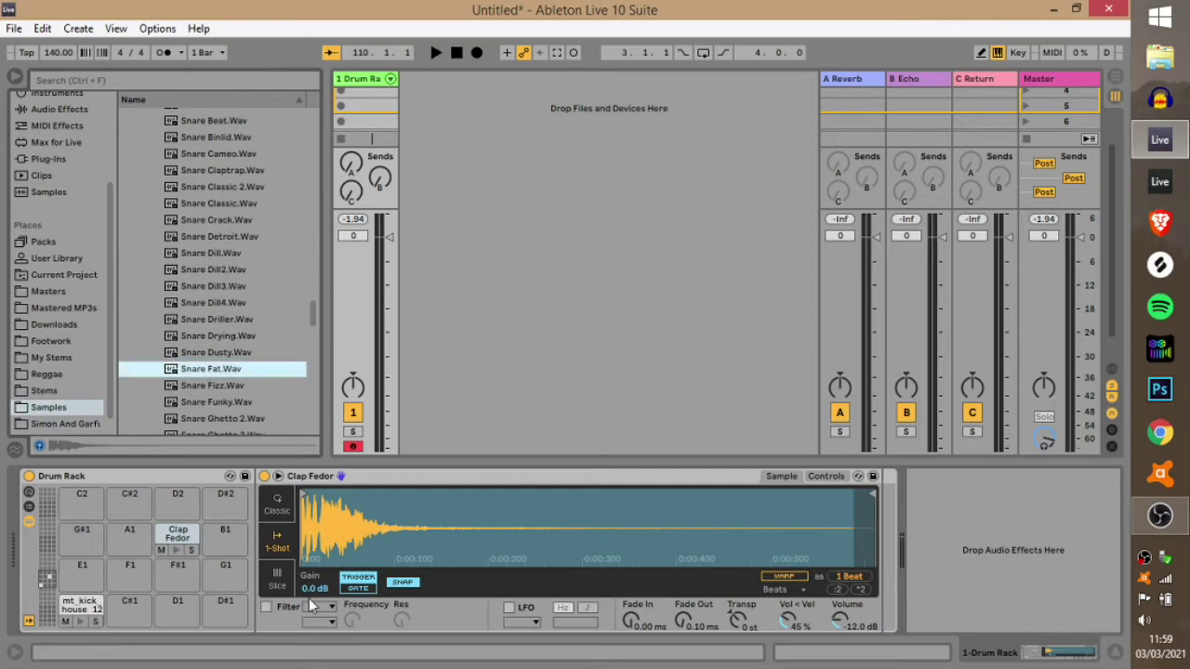
pyautogui.press('Down')
pyautogui.press('Down')
pyautogui.press('Down')
pyautogui.press('Up')
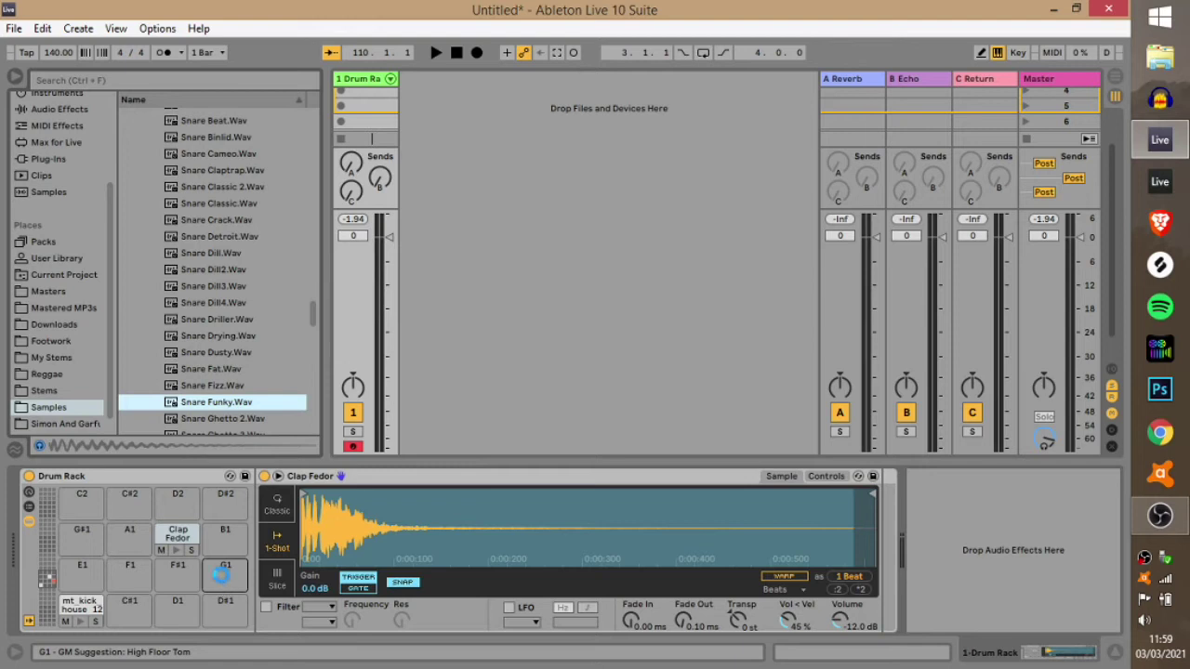
pyautogui.moveTo(219, 574); pyautogui.dragTo(220, 573)
# Audition more snares and load Snare Jazzy.Wav and Snare Motortown.Wav together onto pads G#1 and A1
pyautogui.scroll(-6, 217, 368)
pyautogui.click(217, 368)
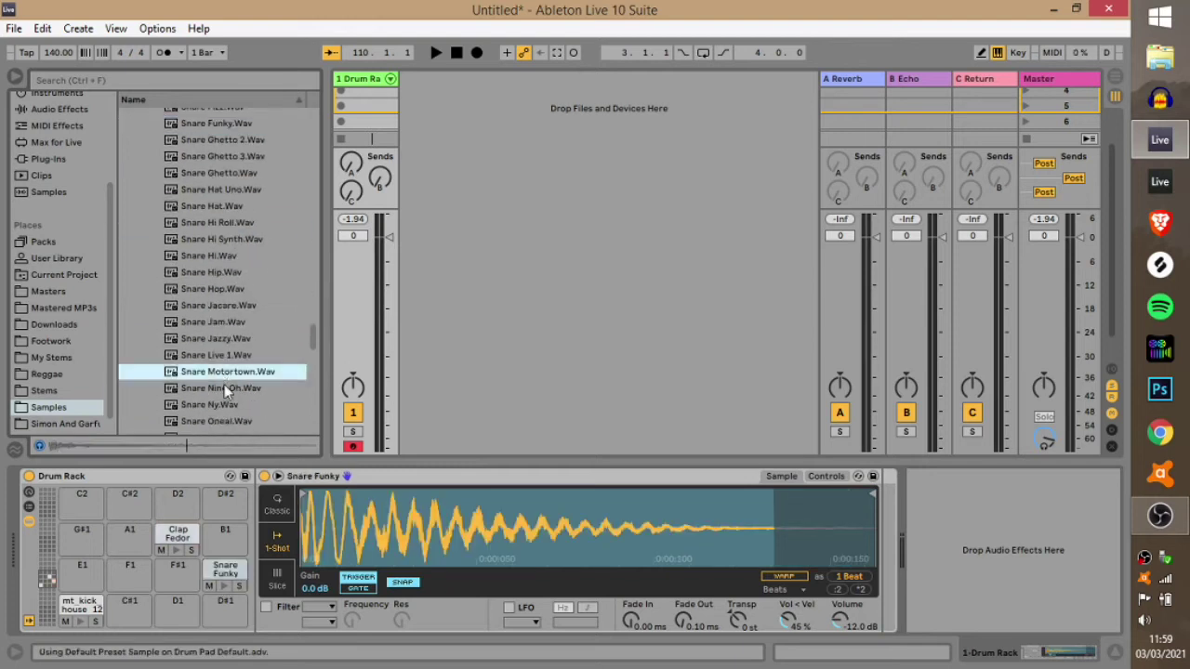
pyautogui.press('Up')
pyautogui.press('Up')
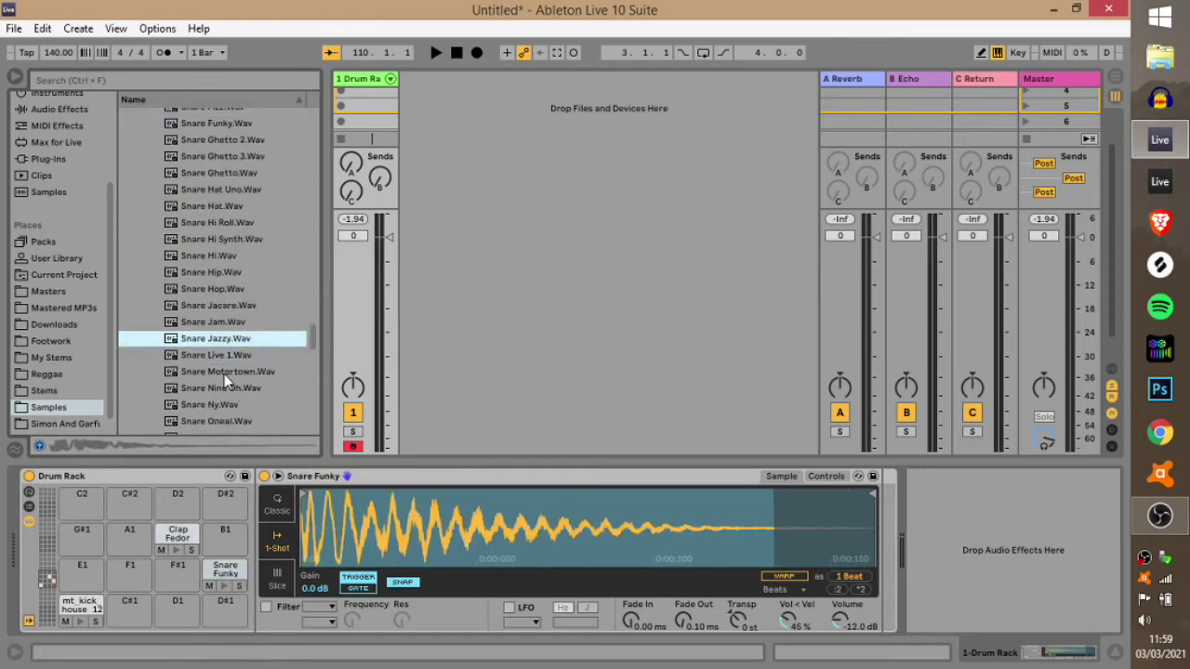
pyautogui.keyDown('ctrl'); pyautogui.click(223, 372); pyautogui.keyUp('ctrl')
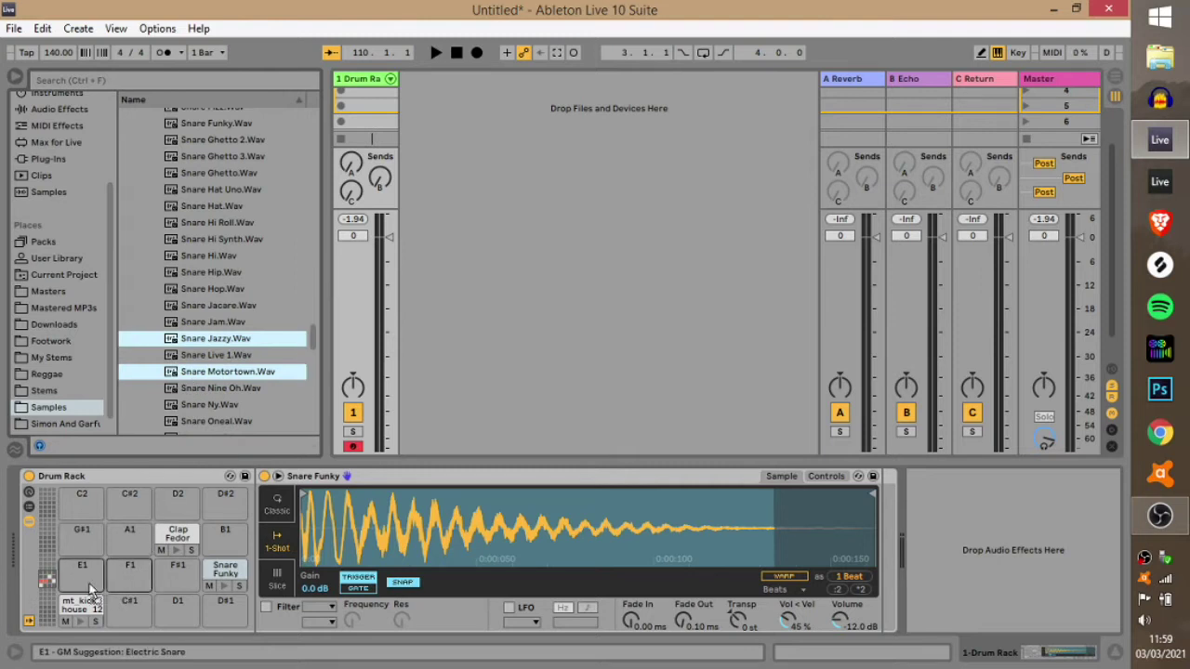
pyautogui.moveTo(90, 593); pyautogui.dragTo(83, 538)
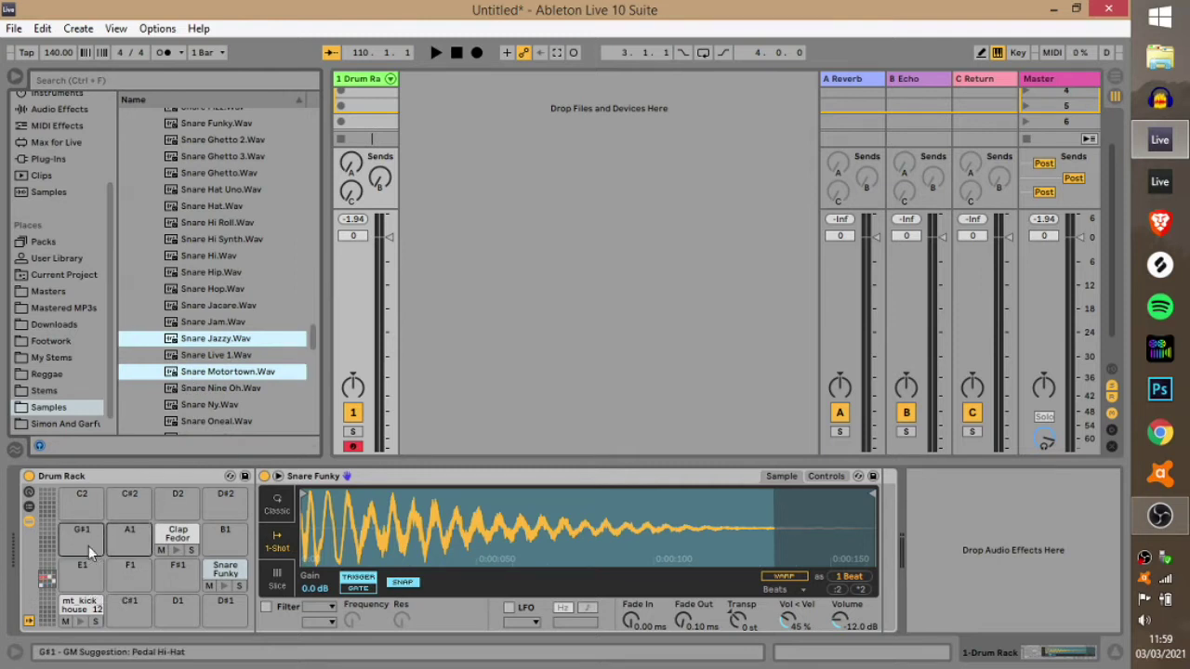
# Rearrange the pads with Snare Funky on D#1, Snare Jazzy on F1, Snare Motortown on F#1 and Clap Fedor on G1
pyautogui.moveTo(223, 573); pyautogui.dragTo(225, 609)
pyautogui.moveTo(84, 538); pyautogui.dragTo(231, 579)
pyautogui.click(178, 534)
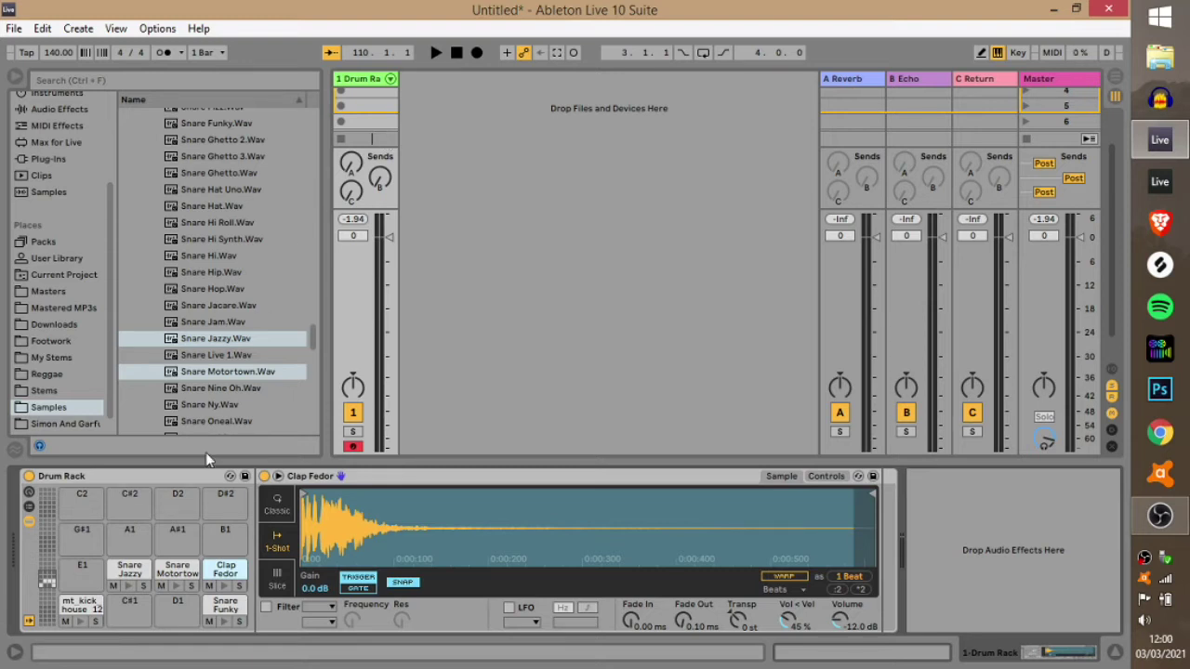
# Collapse the CRST Snares & Claps folder within CRST Drum Hits
pyautogui.scroll(10, 205, 336)
pyautogui.scroll(5, 207, 334)
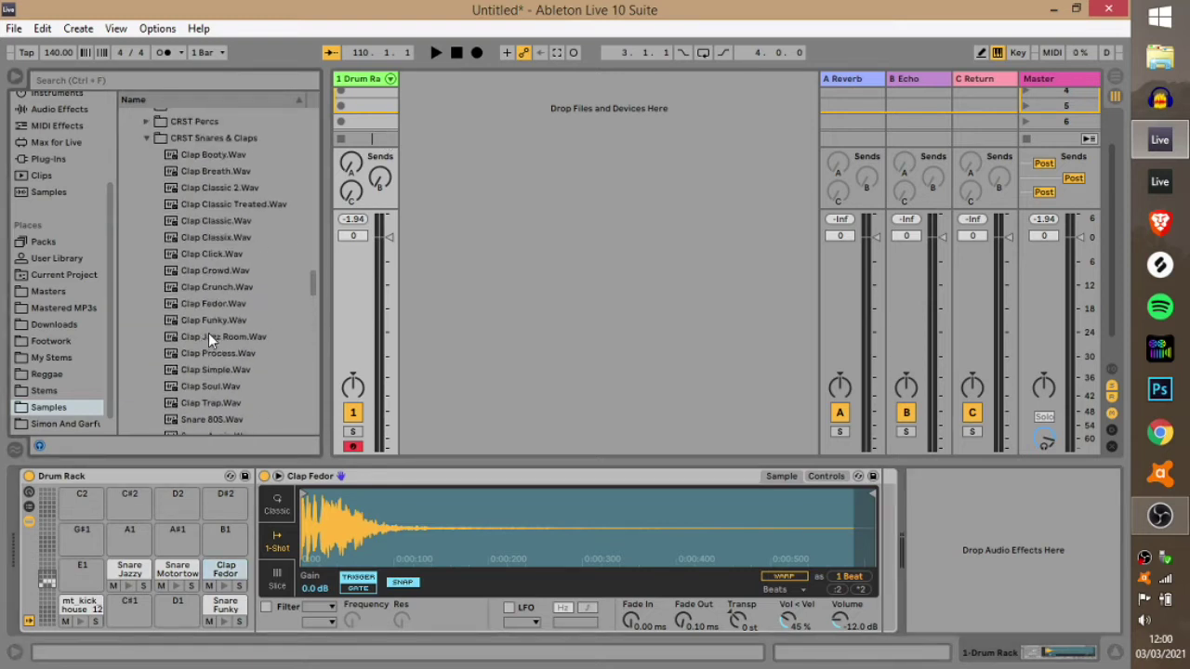
pyautogui.click(147, 261)
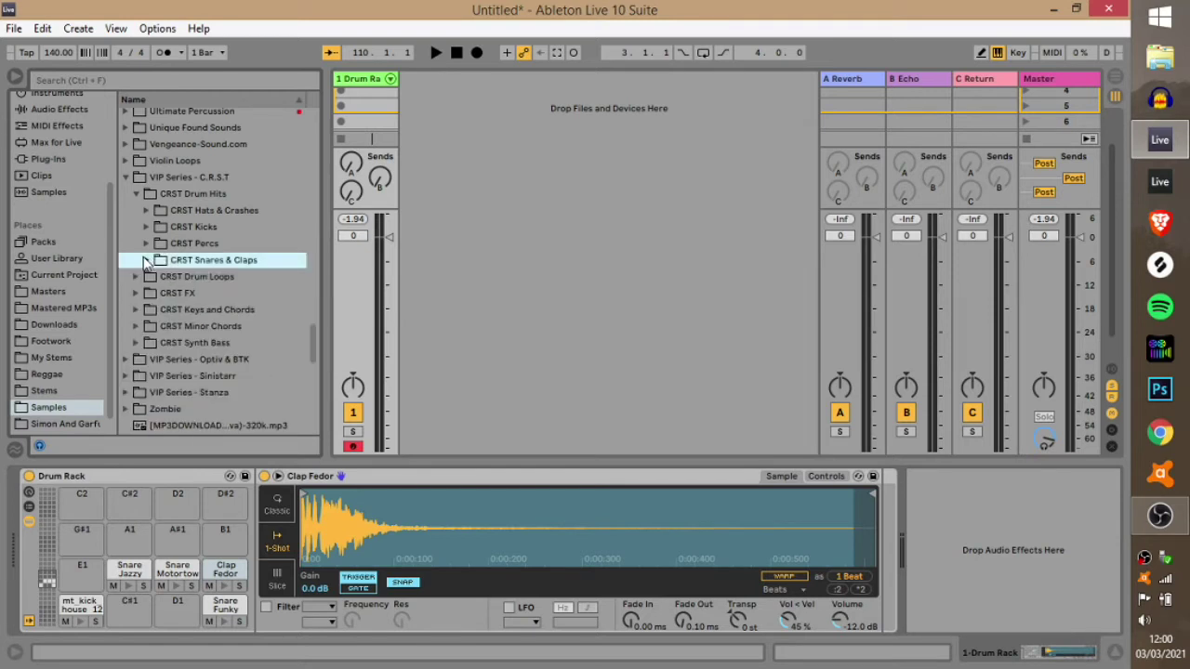
# Open the CRST Hats & Crashes folder and load Hat Crack.Wav onto pad G#1 and Hat Cut.Wav onto pad A1
pyautogui.click(146, 211)
pyautogui.scroll(-5, 220, 296)
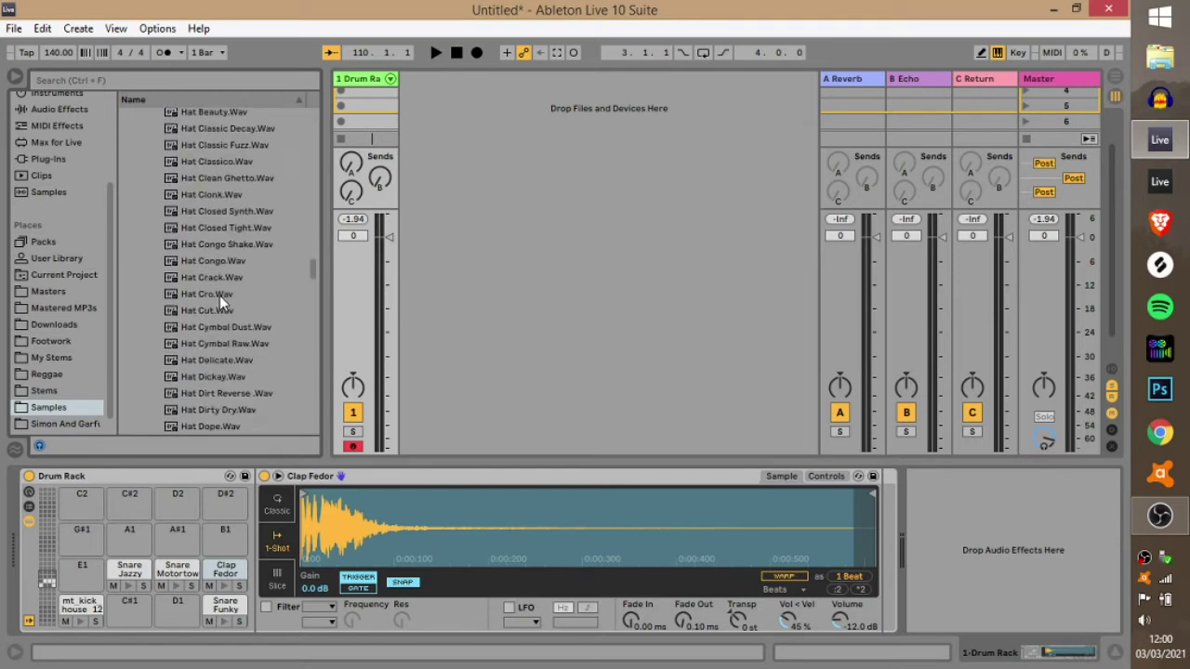
pyautogui.click(219, 295)
pyautogui.press('Up')
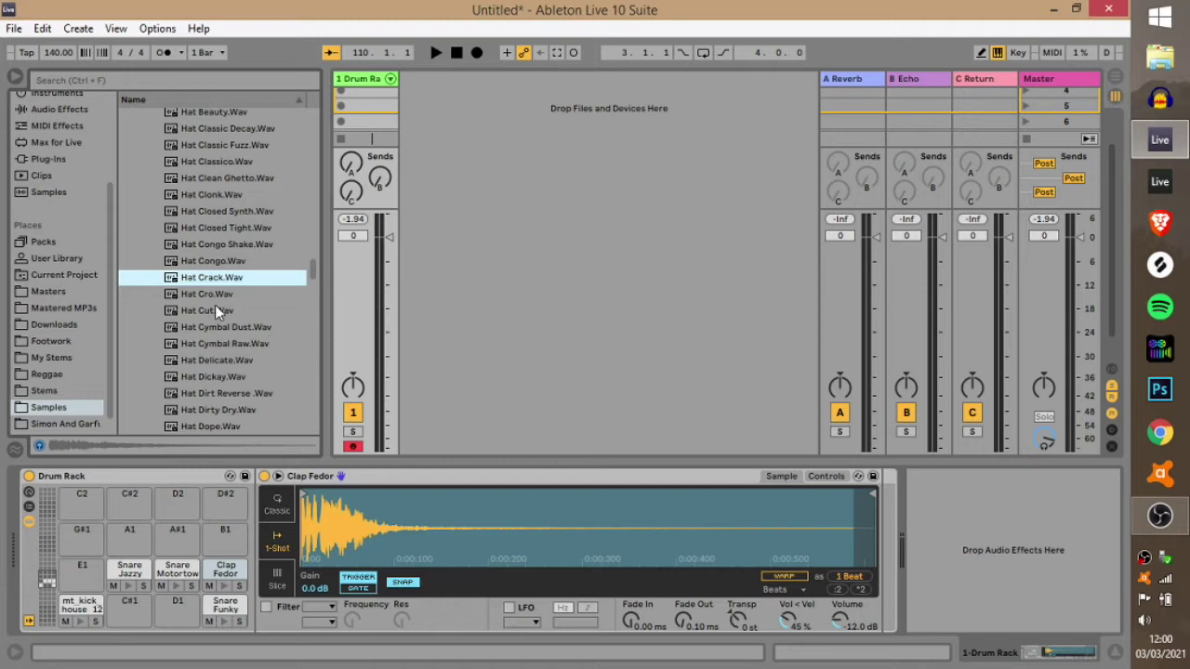
pyautogui.moveTo(214, 279); pyautogui.dragTo(84, 538)
pyautogui.click(203, 310)
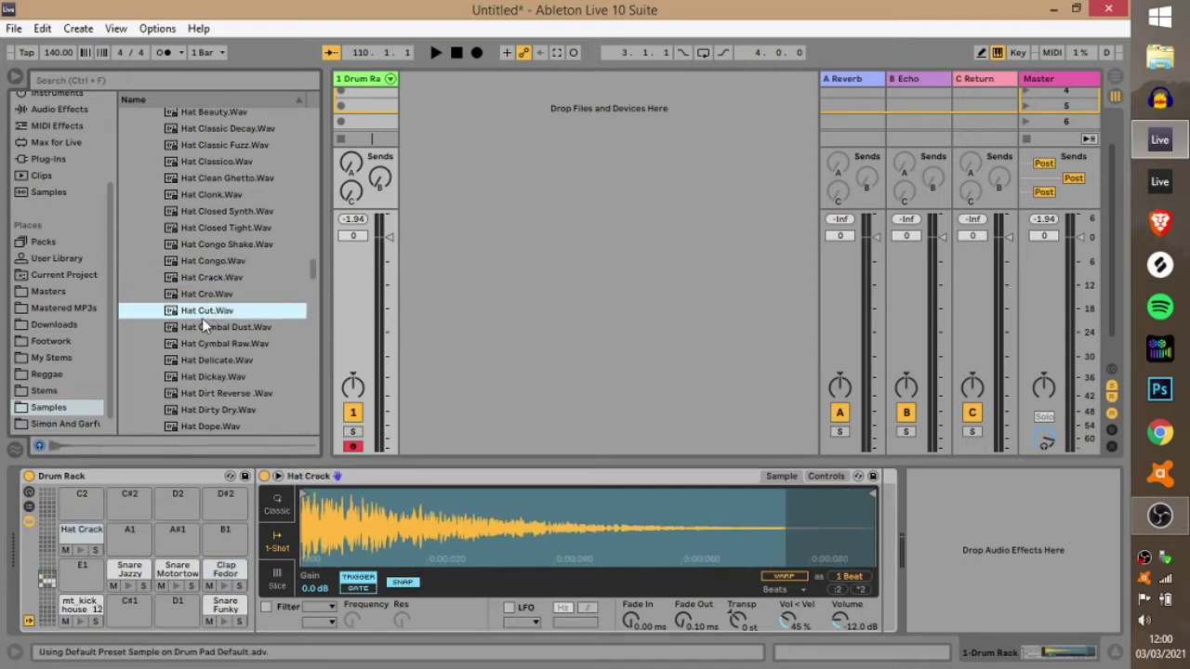
pyautogui.moveTo(203, 316); pyautogui.dragTo(130, 529)
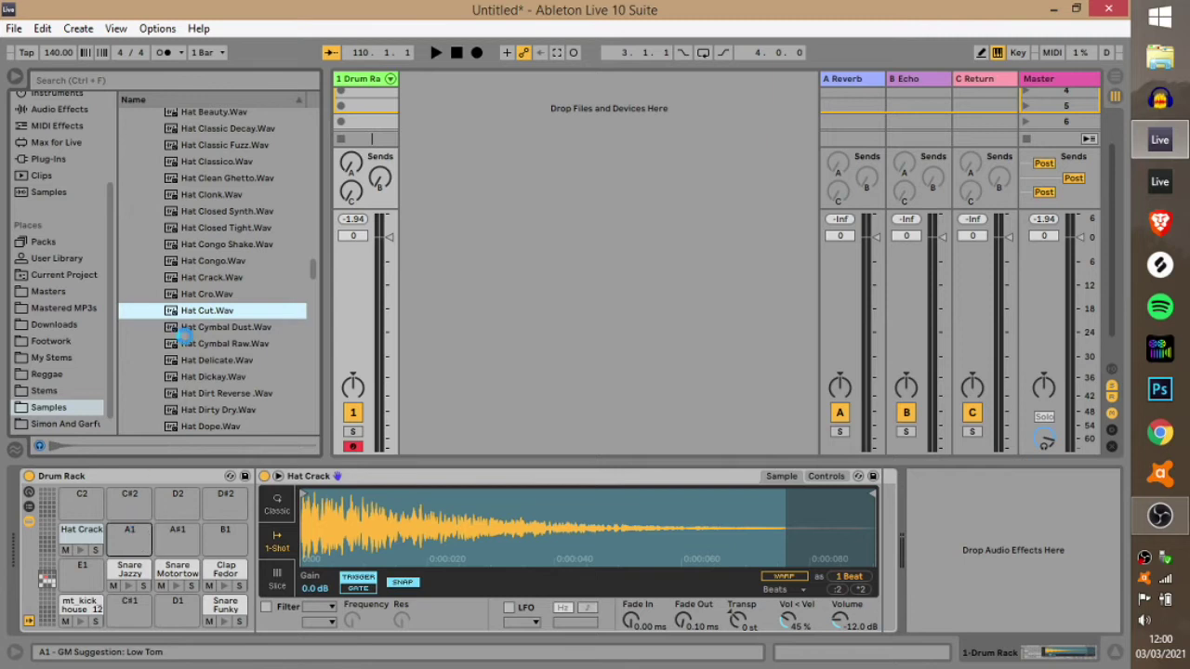
# Audition further hats in CRST Hats & Crashes and load Hat Faze.Wav onto pad A#1
pyautogui.click(209, 376)
pyautogui.click(214, 361)
pyautogui.click(221, 345)
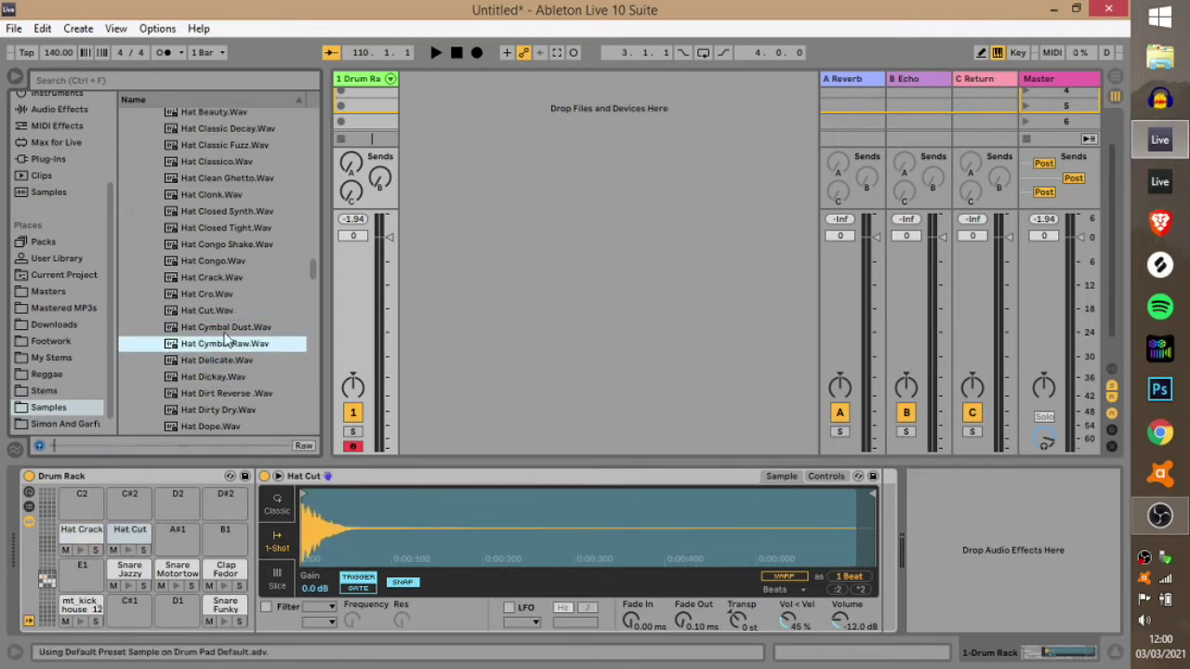
pyautogui.click(225, 328)
pyautogui.scroll(-5, 212, 340)
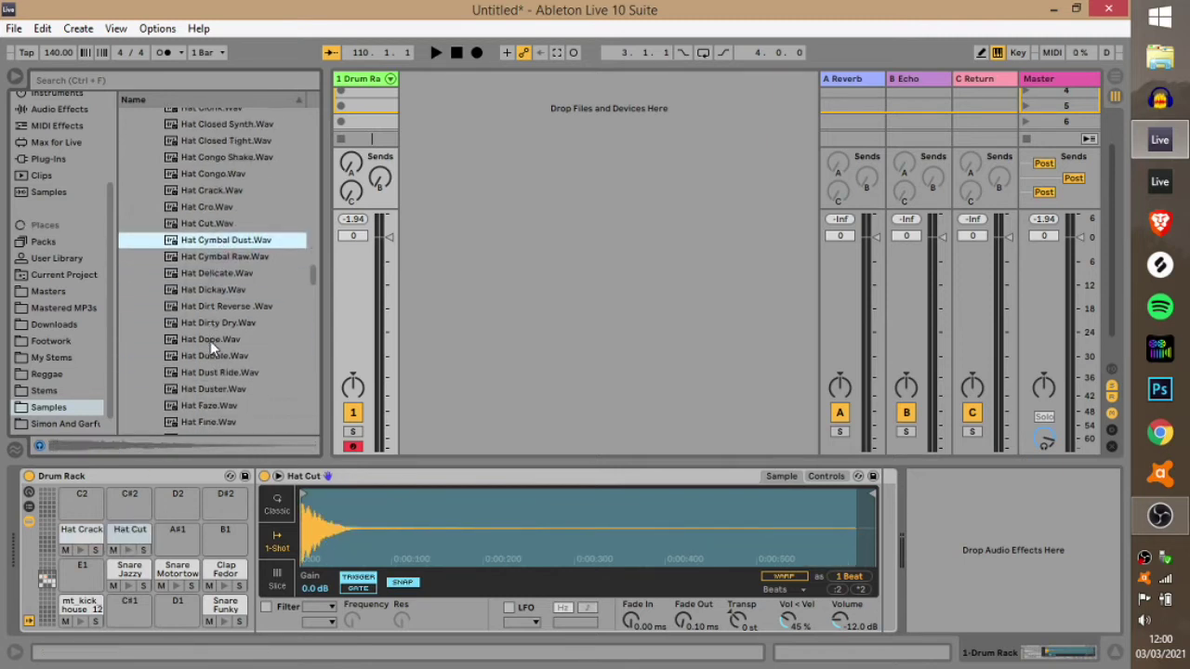
pyautogui.click(210, 340)
pyautogui.click(214, 306)
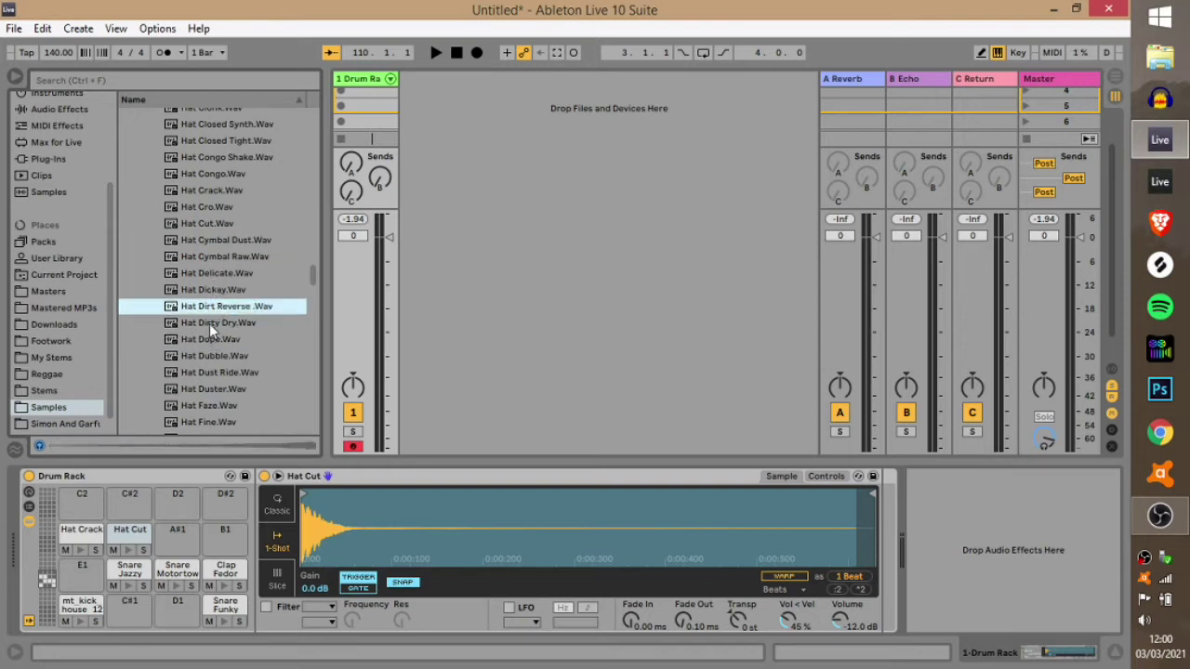
pyautogui.click(209, 323)
pyautogui.click(208, 389)
pyautogui.click(214, 373)
pyautogui.click(213, 406)
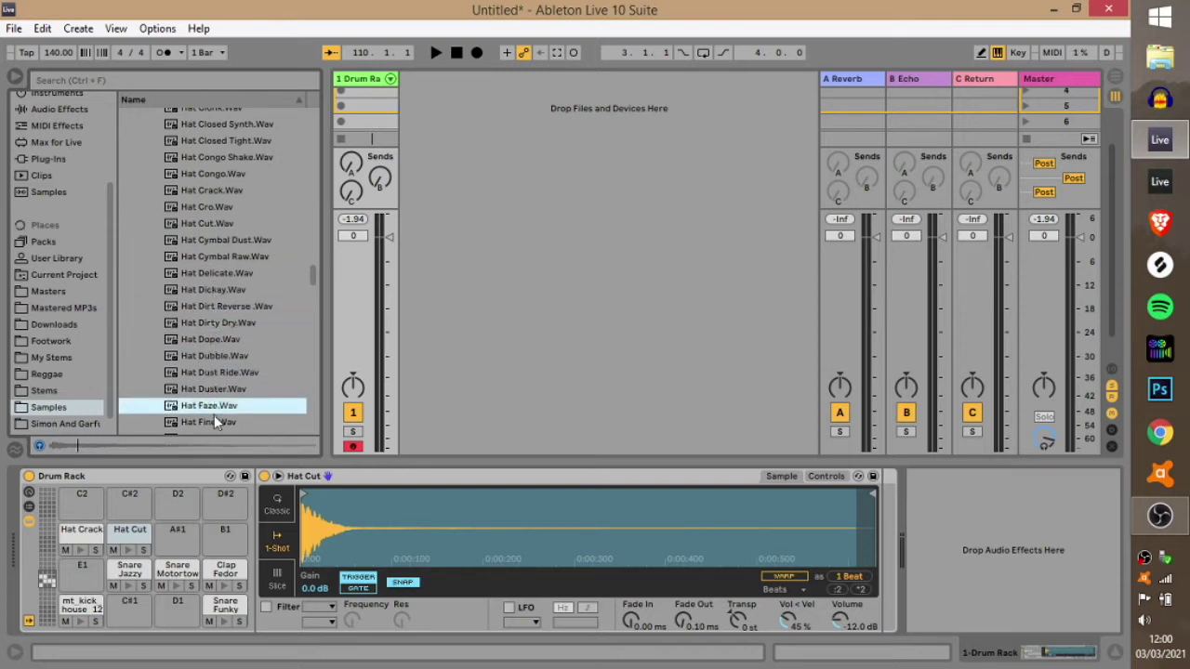
pyautogui.scroll(-5, 212, 410)
pyautogui.moveTo(176, 542); pyautogui.dragTo(177, 541)
# Collapse VIP Series - C.R.S.T and open the Shaken folder under Ultimate Percussion, Groove Criminals, Hits
pyautogui.scroll(15, 220, 270)
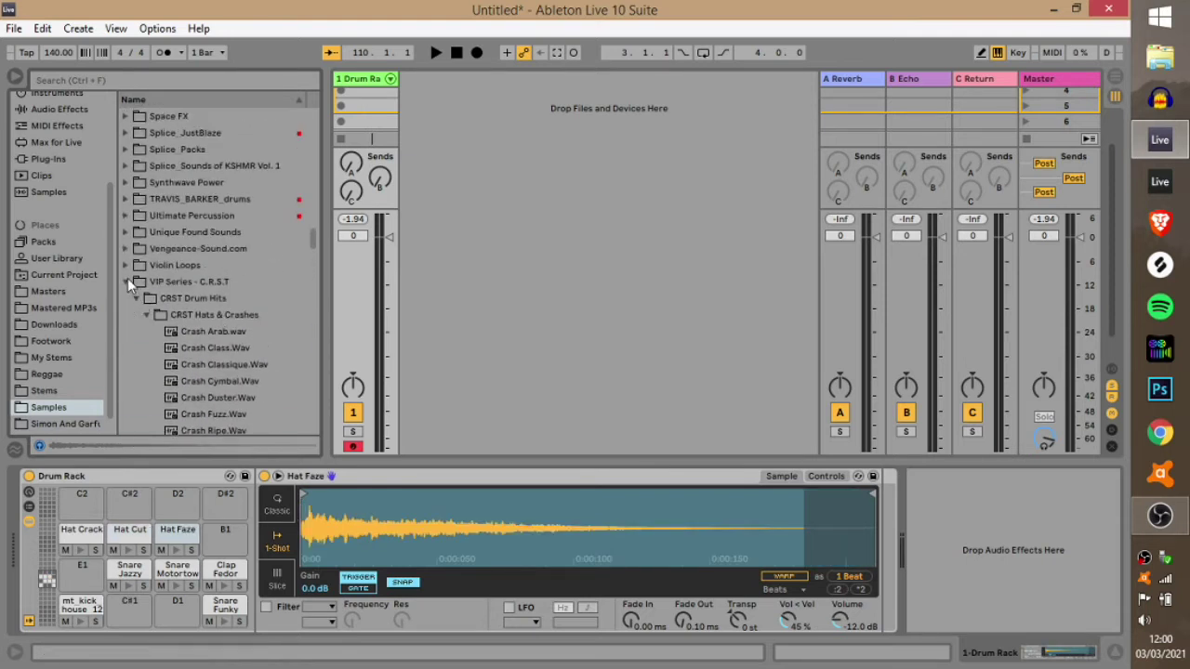
pyautogui.click(127, 280)
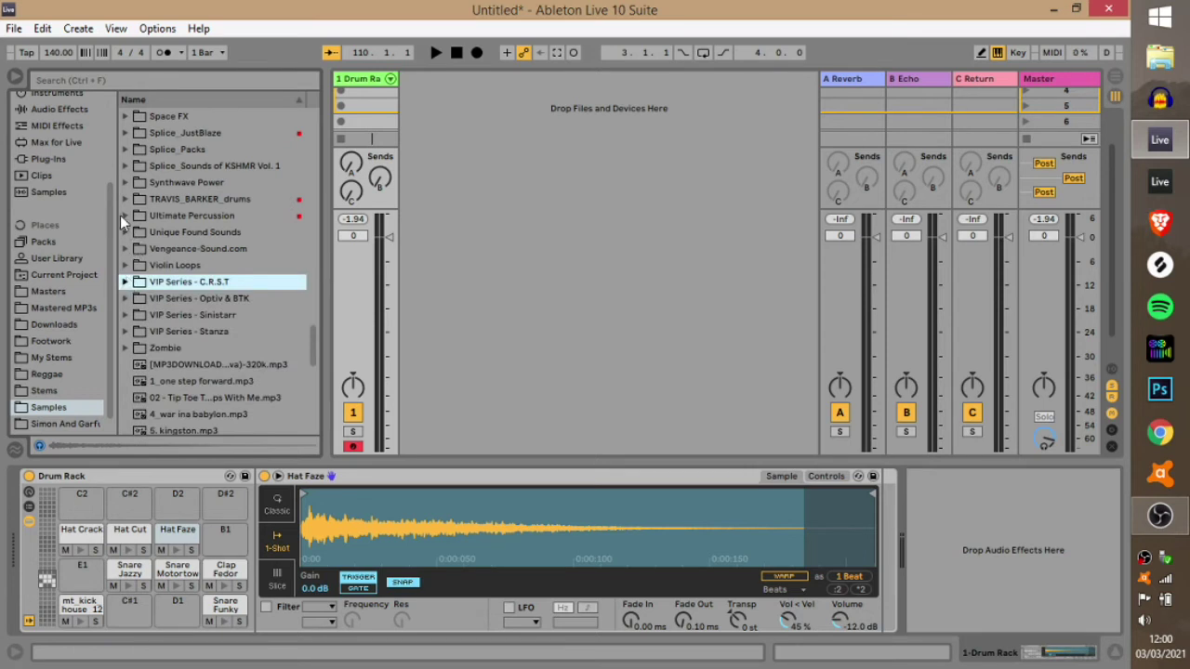
pyautogui.click(125, 216)
pyautogui.click(137, 249)
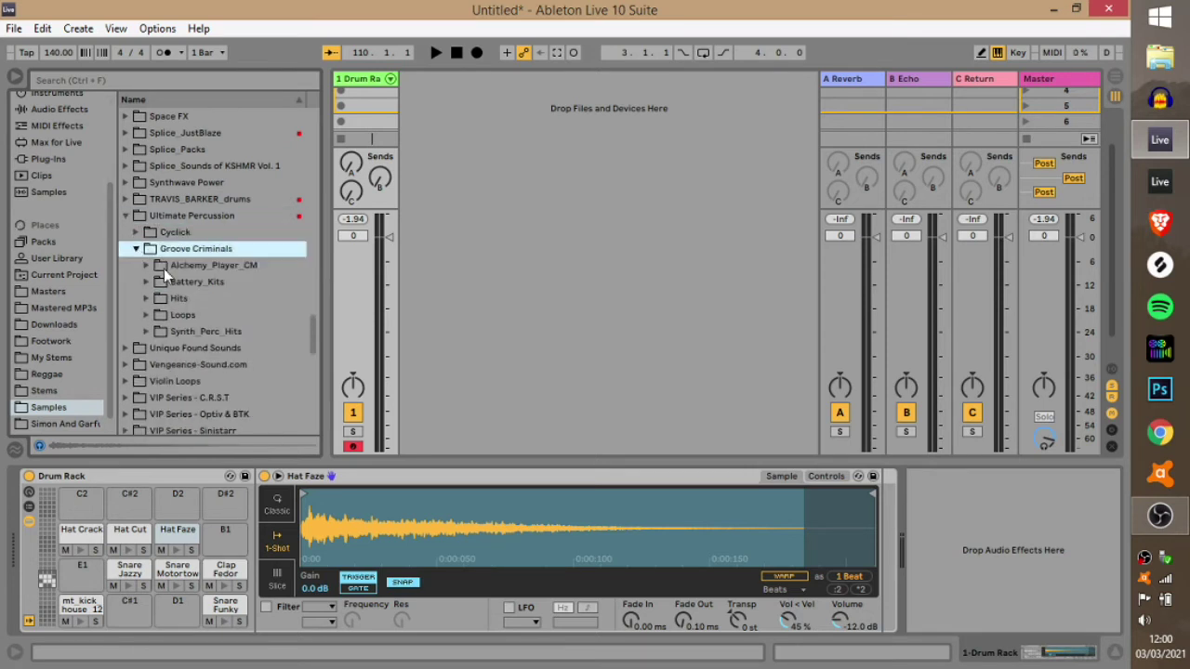
pyautogui.click(145, 299)
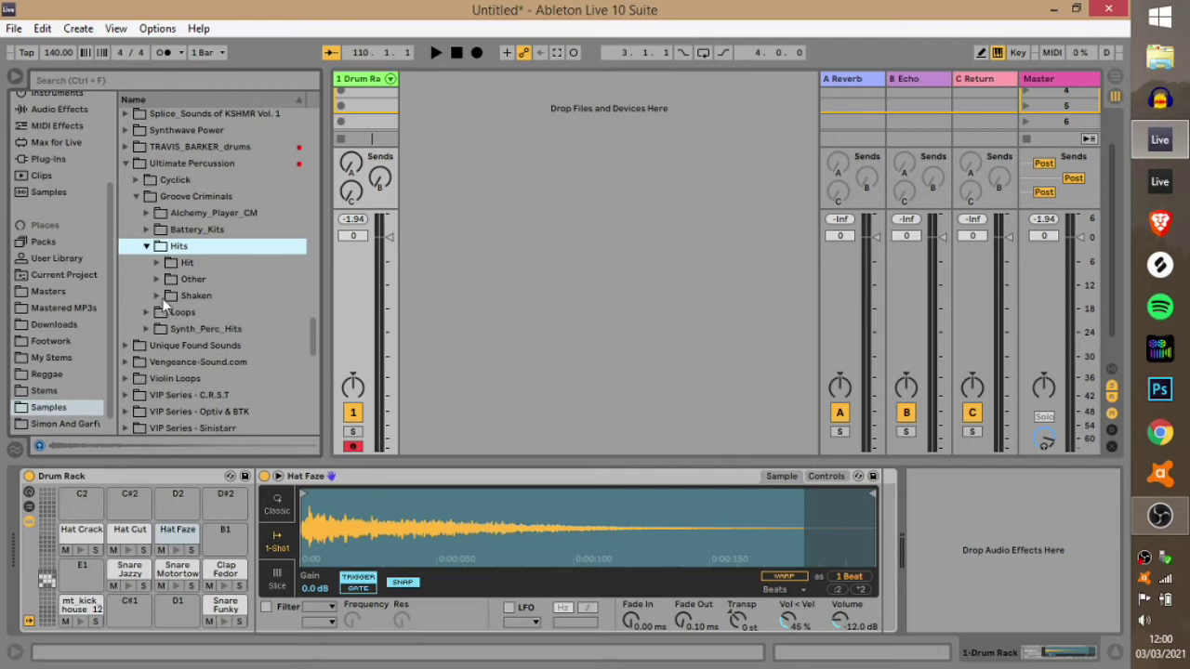
pyautogui.click(158, 293)
# Audition shakers and load Shaker_04.wav and Shaker_05.wav together onto pads C2 and C#2
pyautogui.scroll(-3, 204, 346)
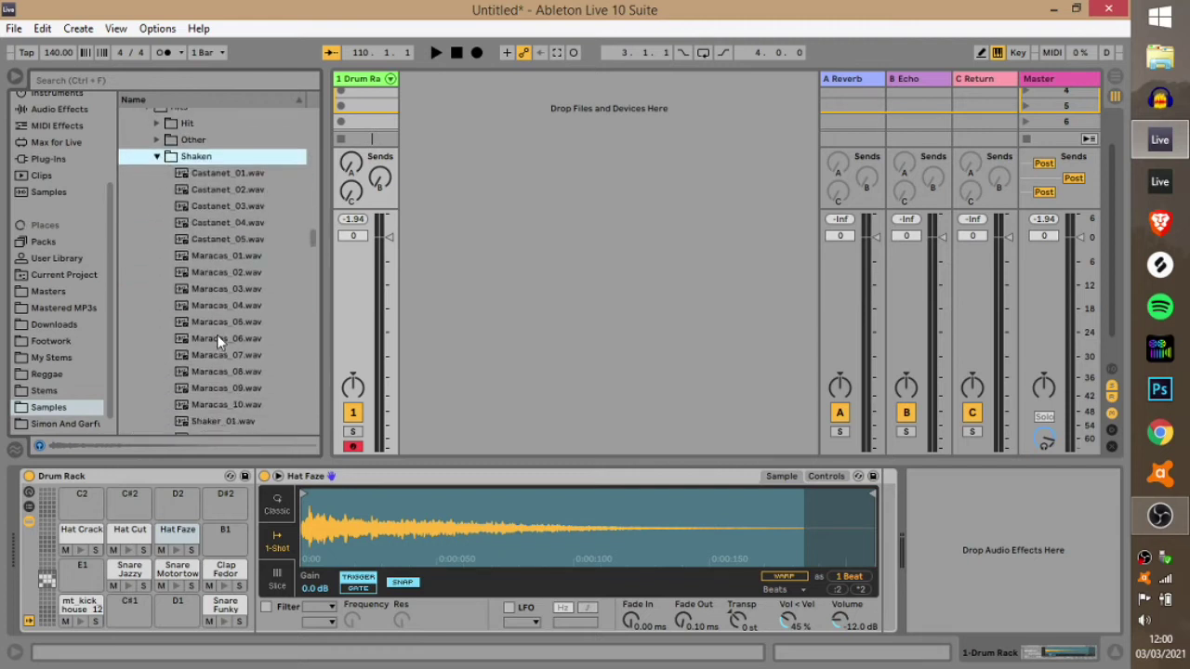
pyautogui.scroll(-2, 217, 333)
pyautogui.click(217, 331)
pyautogui.click(221, 315)
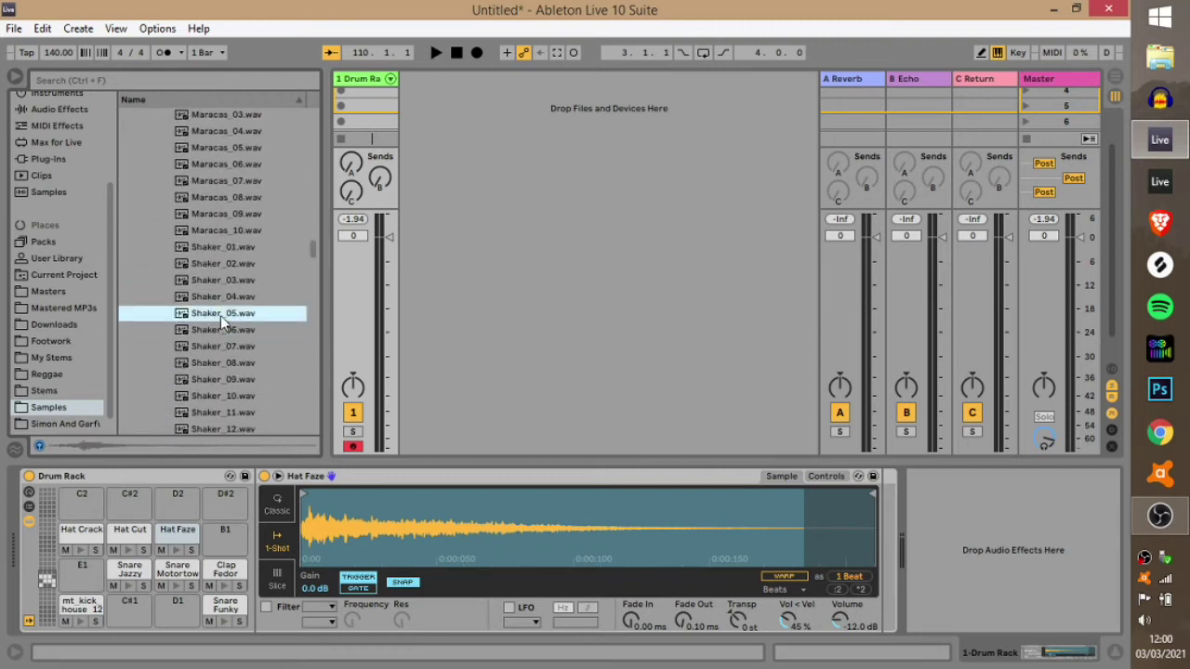
pyautogui.click(223, 300)
pyautogui.keyDown('shift'); pyautogui.click(220, 317); pyautogui.keyUp('shift')
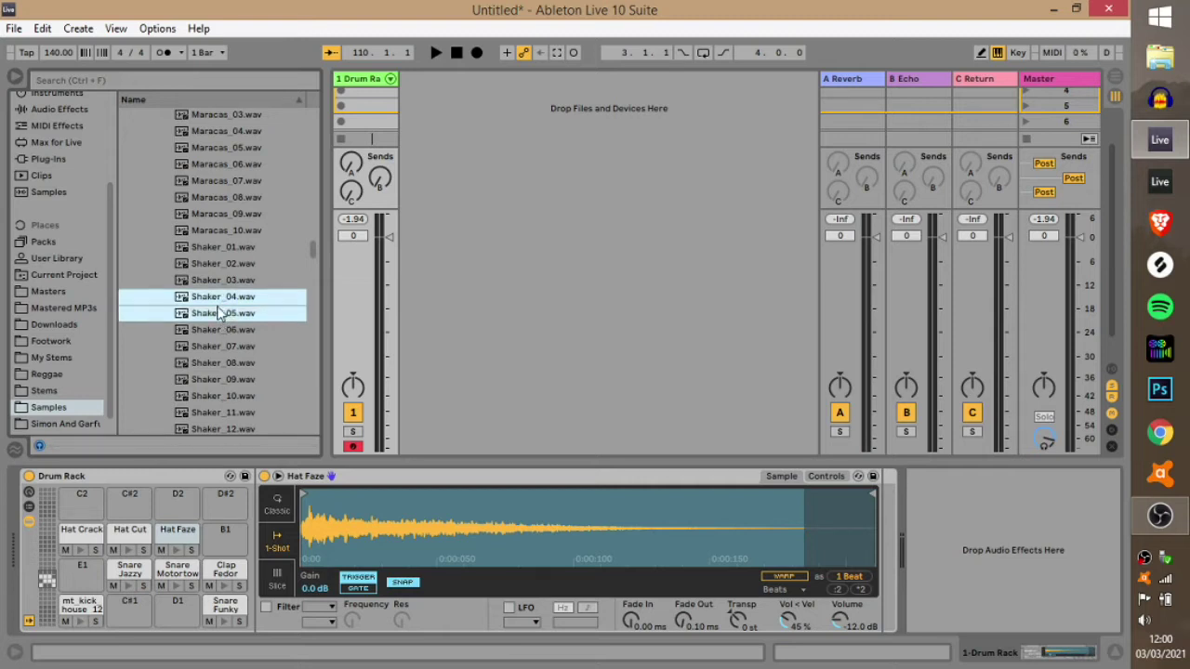
pyautogui.moveTo(213, 317); pyautogui.dragTo(85, 498)
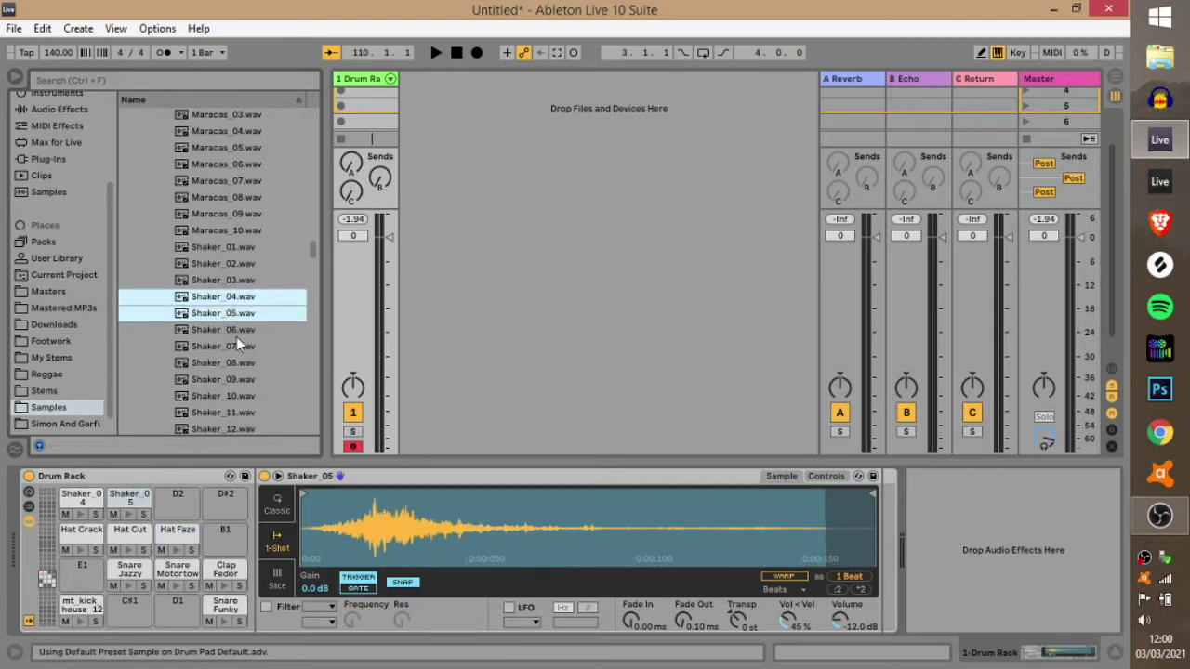
# Browse the remaining shaker and tambourine samples in the Shaken folder and audition Tamb_26.wav
pyautogui.scroll(-5, 236, 338)
pyautogui.scroll(-18, 235, 350)
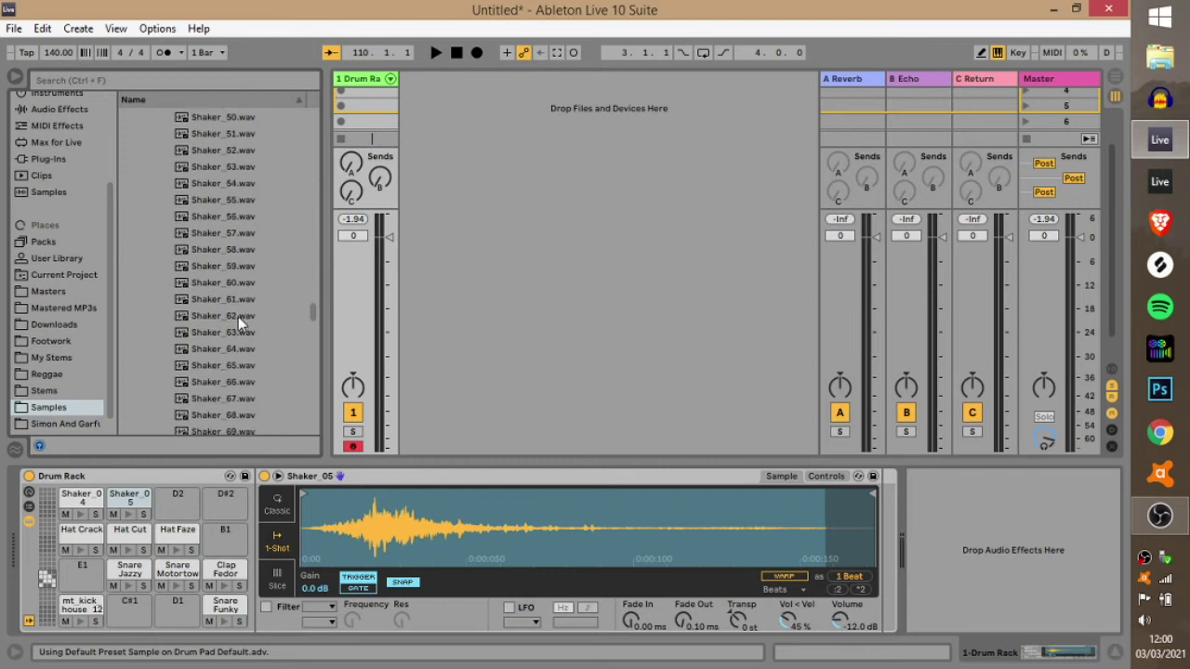
pyautogui.scroll(-20, 239, 321)
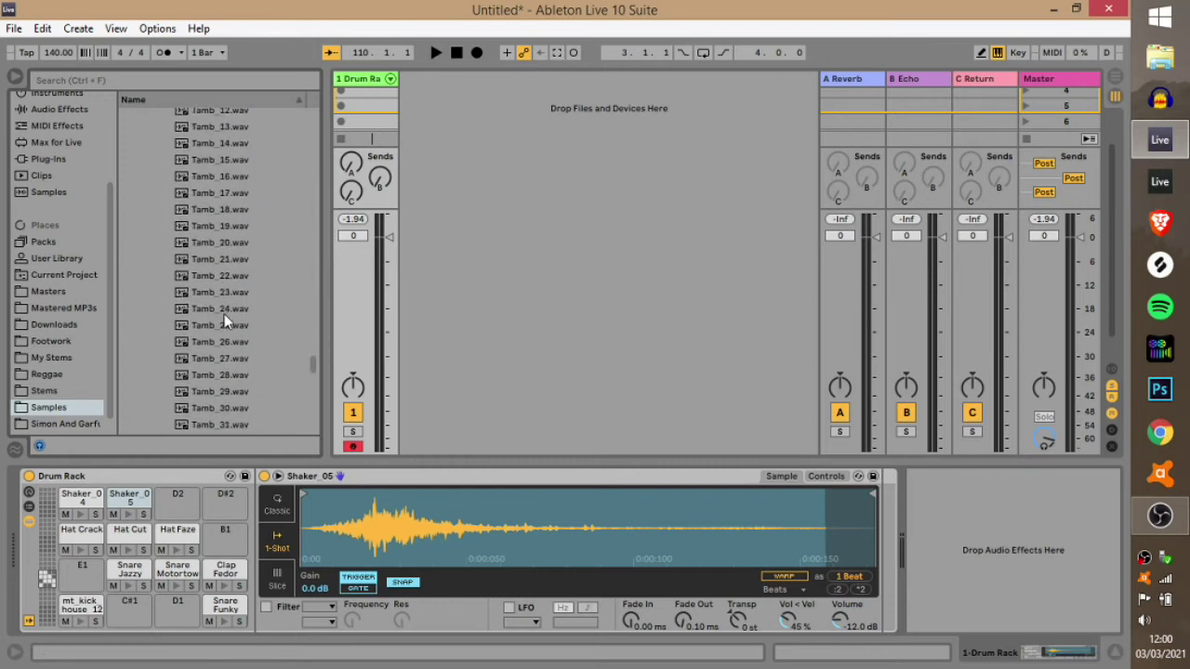
pyautogui.scroll(-3, 227, 318)
pyautogui.scroll(8, 228, 317)
pyautogui.click(228, 319)
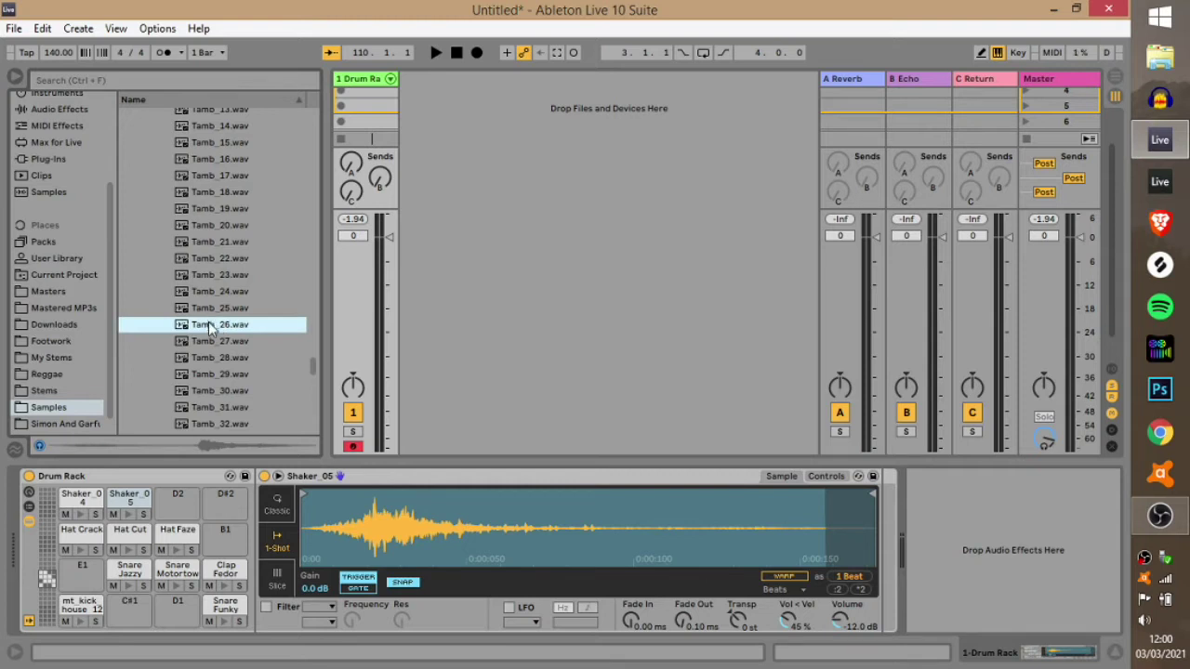
pyautogui.scroll(14, 208, 317)
pyautogui.scroll(15, 217, 283)
pyautogui.scroll(10, 226, 261)
pyautogui.click(221, 292)
# Switch from the Shaken to the Hit folder, audition agogos, and load Agogo_06.wav and Agogo_07.wav onto pads D2 and D#2
pyautogui.click(157, 226)
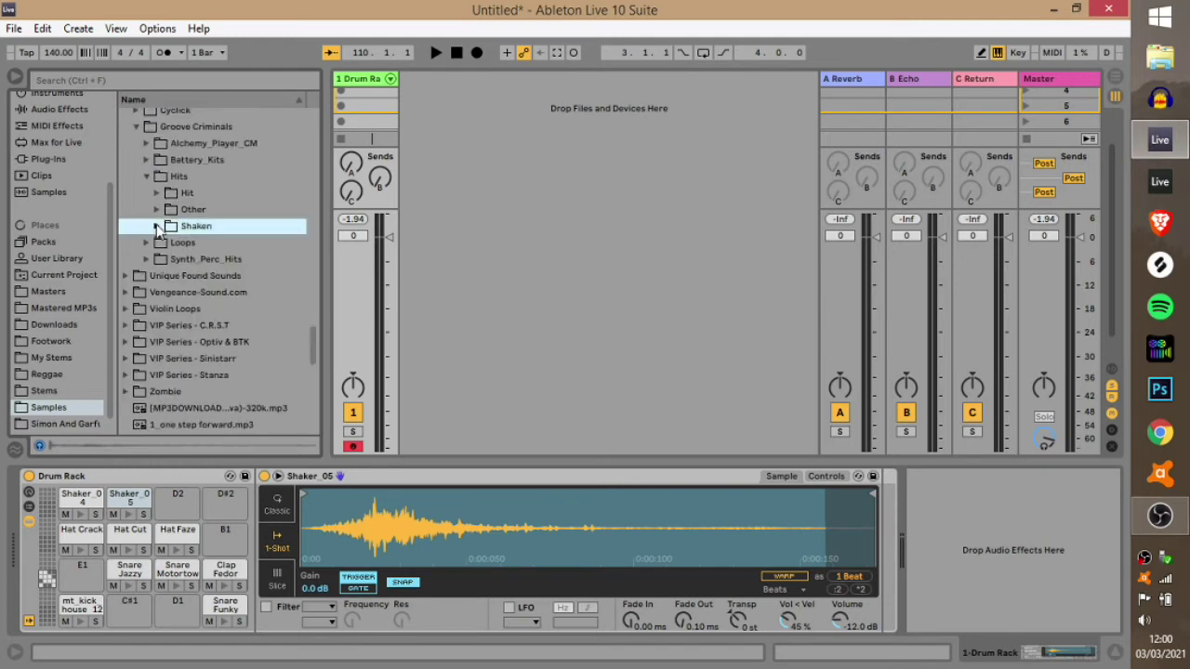
pyautogui.click(156, 192)
pyautogui.click(214, 259)
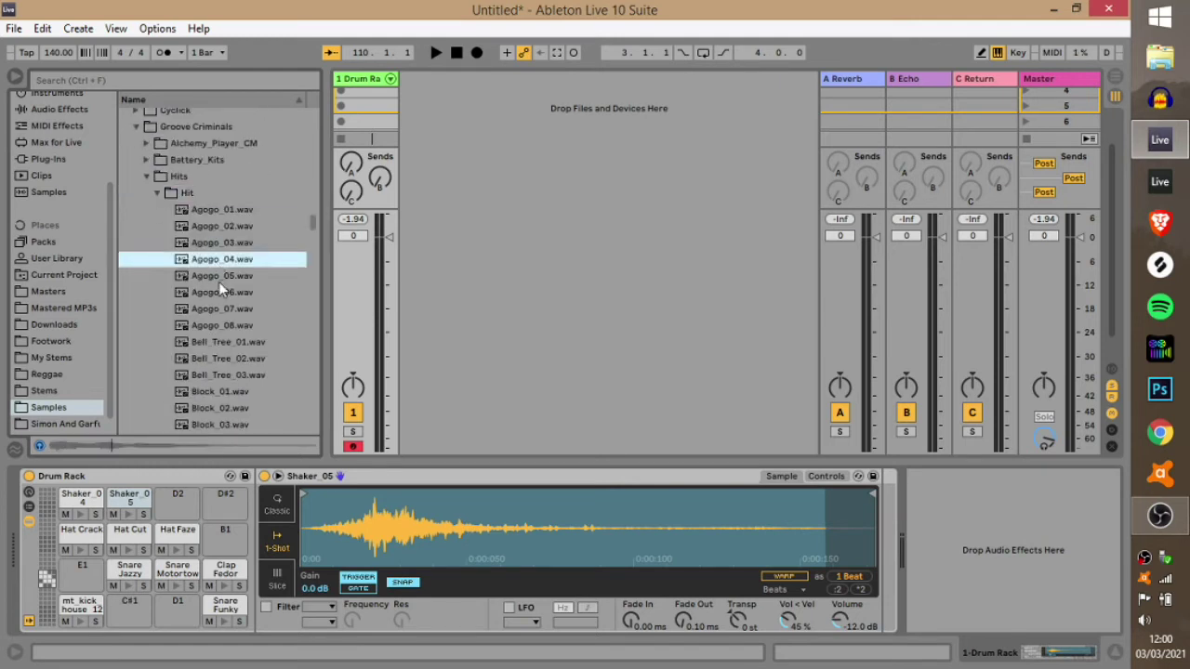
pyautogui.click(221, 292)
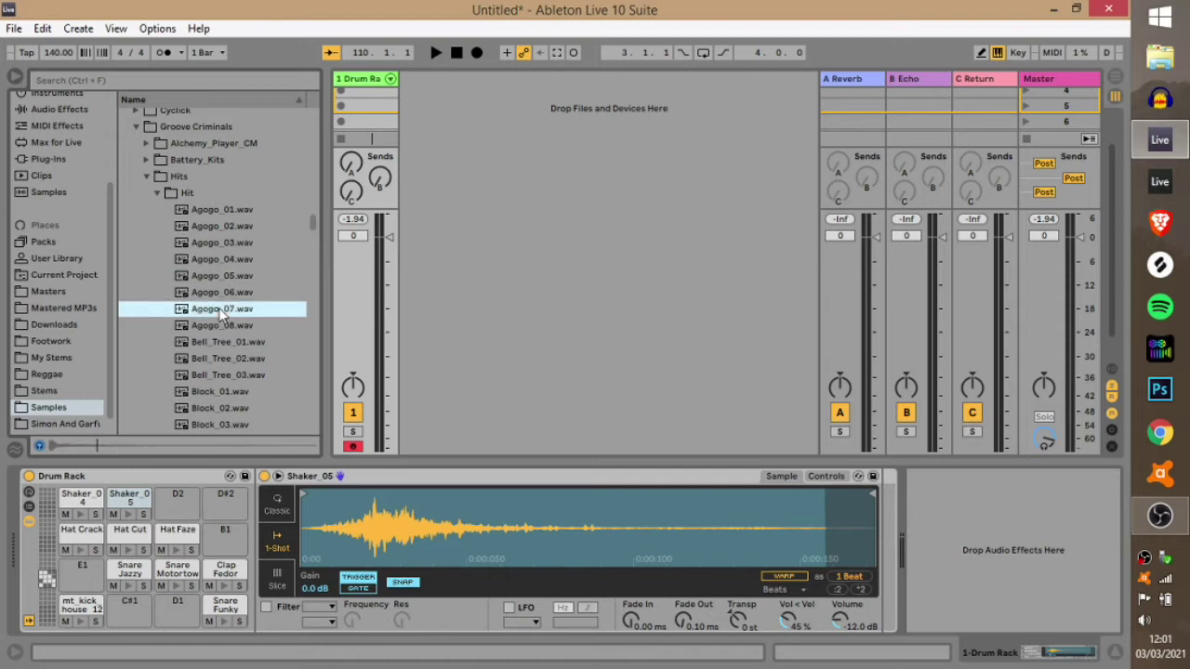
pyautogui.keyDown('shift'); pyautogui.click(218, 308); pyautogui.keyUp('shift')
pyautogui.moveTo(219, 308); pyautogui.dragTo(179, 502)
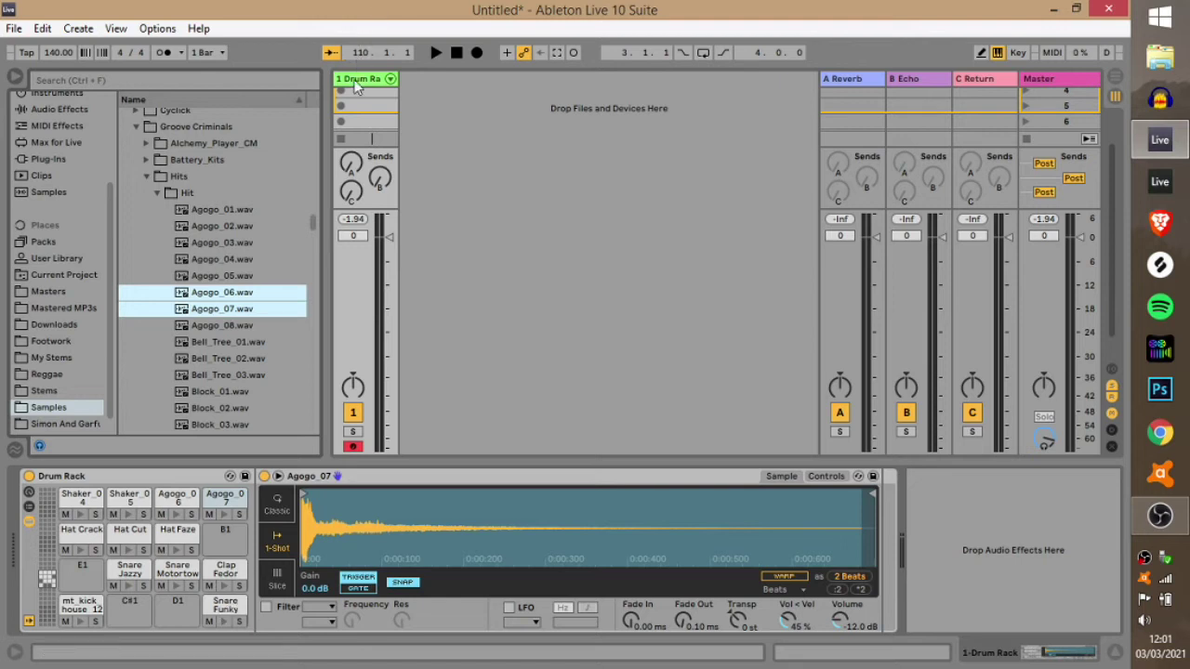
# Create an empty MIDI clip in the Drum Rack track's first slot and fit all drum rows in an enlarged note editor
pyautogui.doubleClick(384, 101)
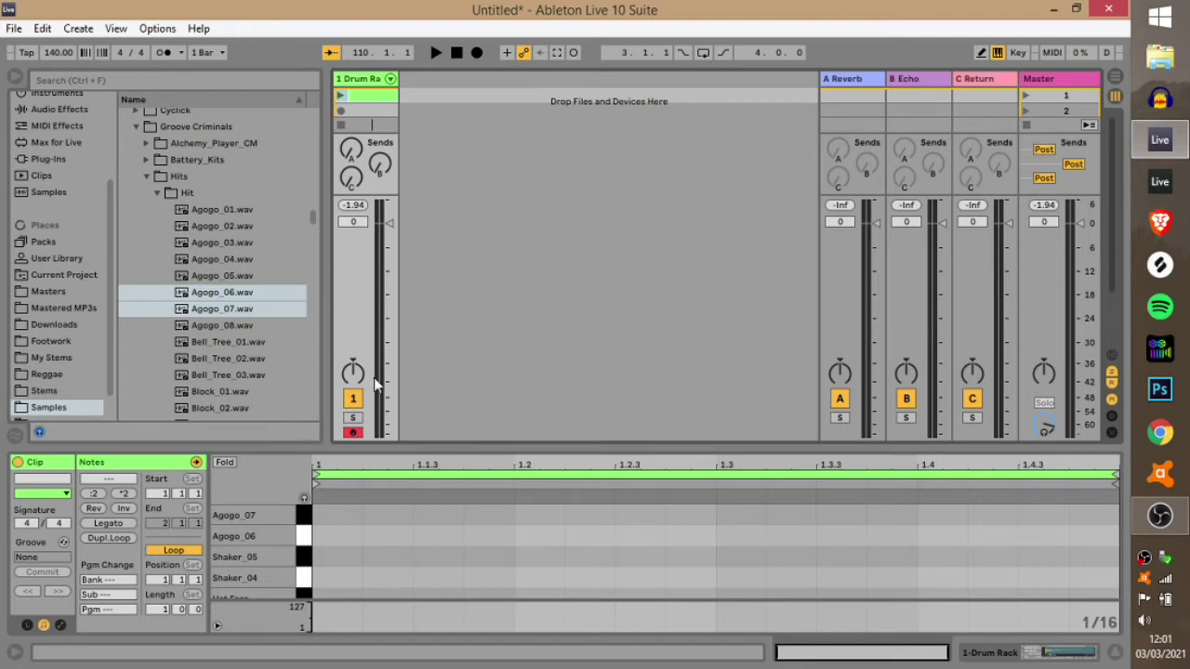
pyautogui.moveTo(303, 576); pyautogui.dragTo(269, 569)
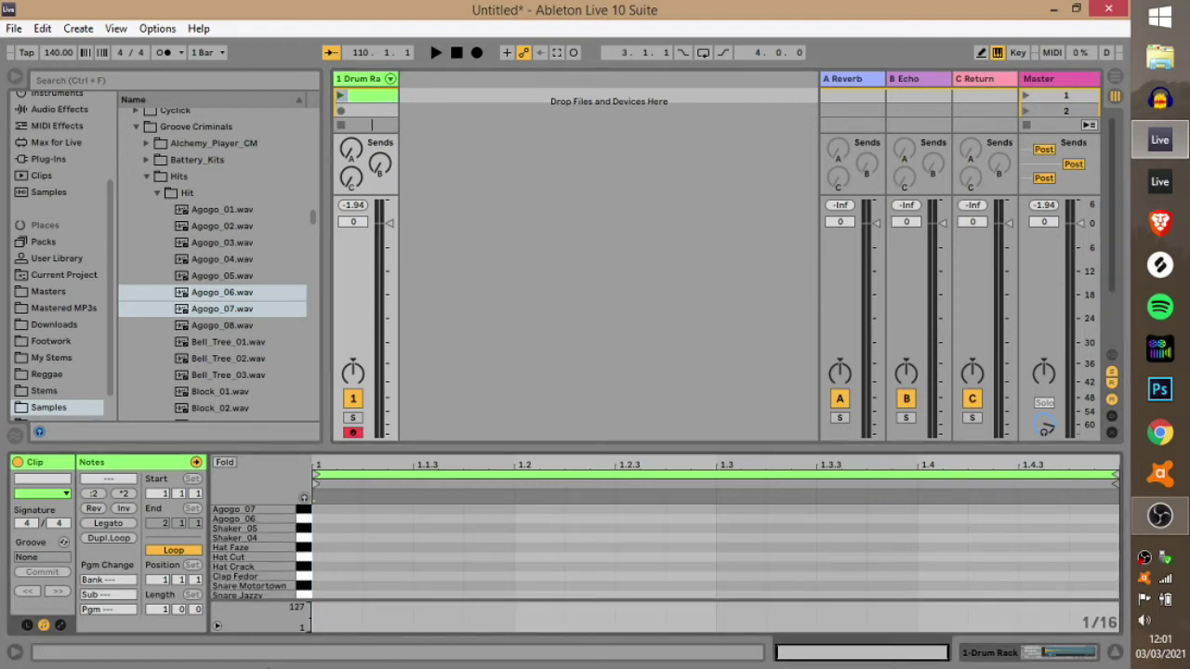
pyautogui.moveTo(418, 452); pyautogui.dragTo(421, 409)
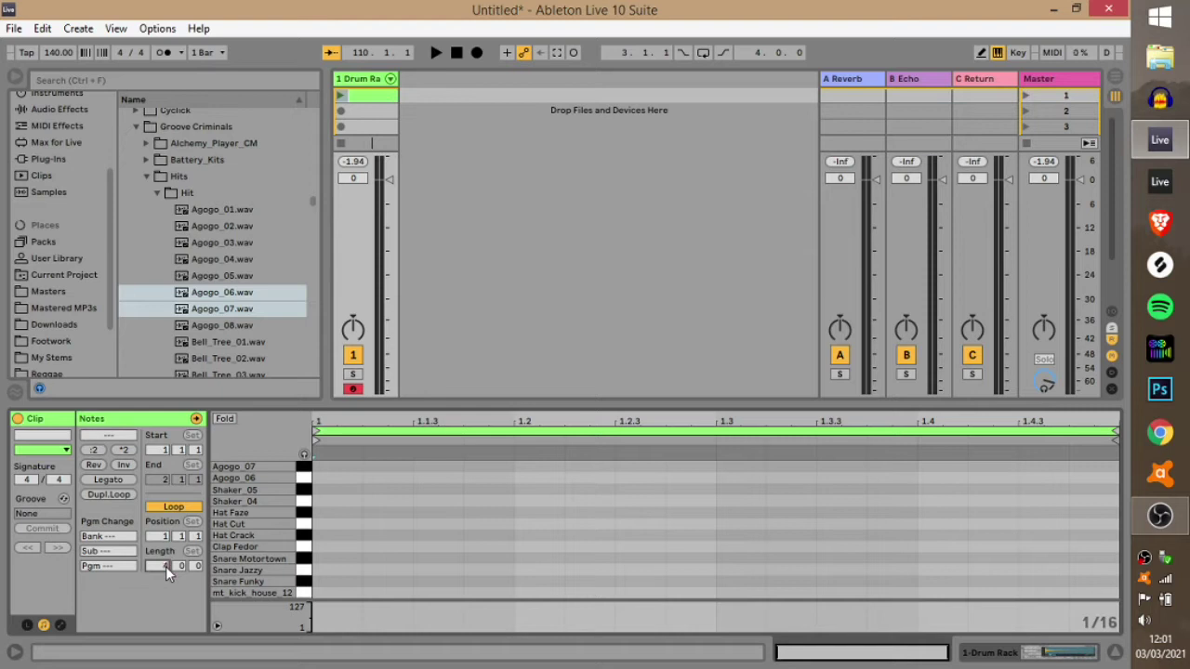
# Try a loop length of 4 bars for the clip and set it back to 1 bar
pyautogui.press('Return')
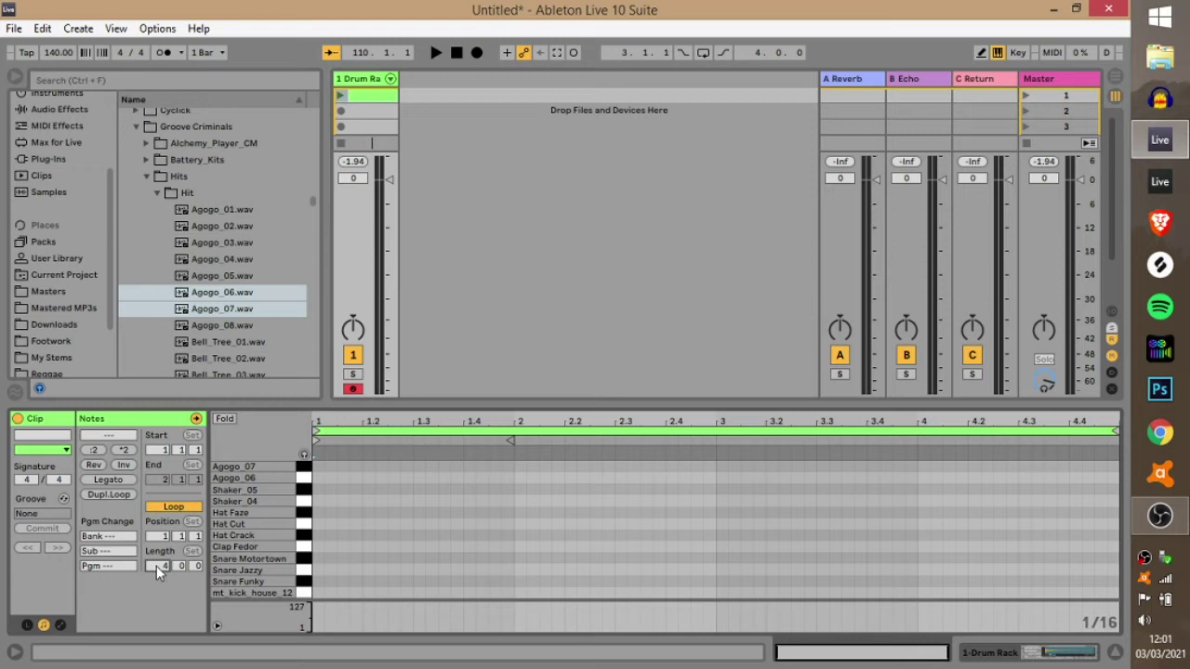
pyautogui.write('1')
pyautogui.press('Return')
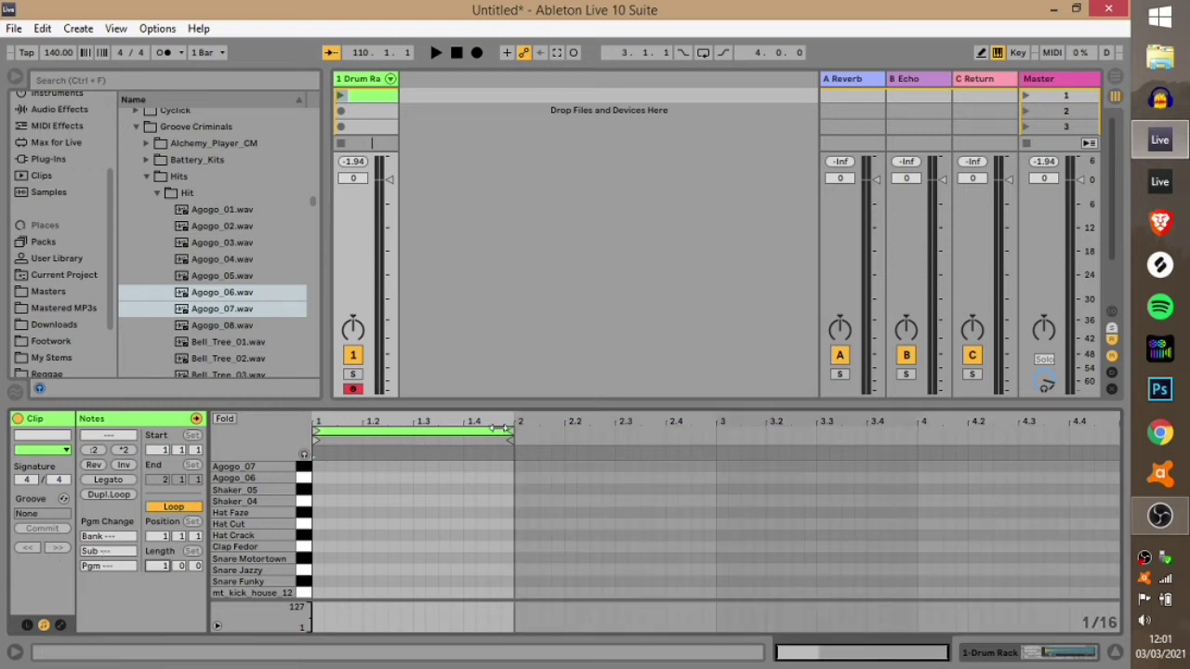
pyautogui.doubleClick(411, 416)
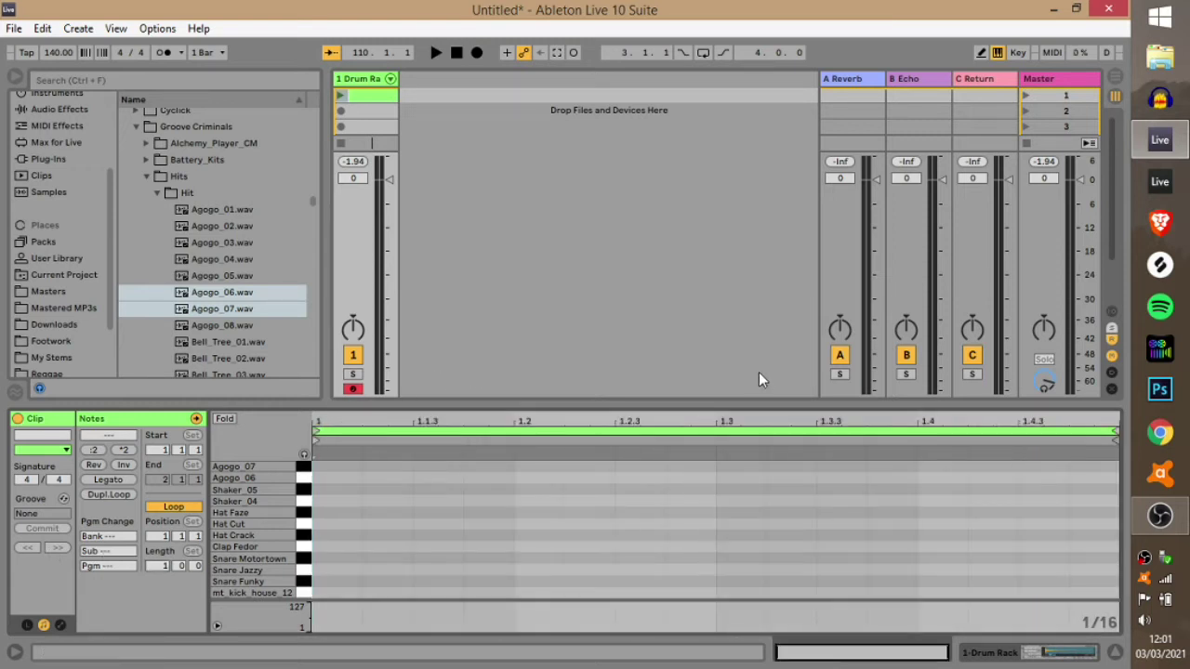
# Draw a mt_kick_house_12 note at 1 and a Snare Funky note at 1.3 in Draw Mode
pyautogui.press('b')
pyautogui.click(341, 592)
pyautogui.click(739, 581)
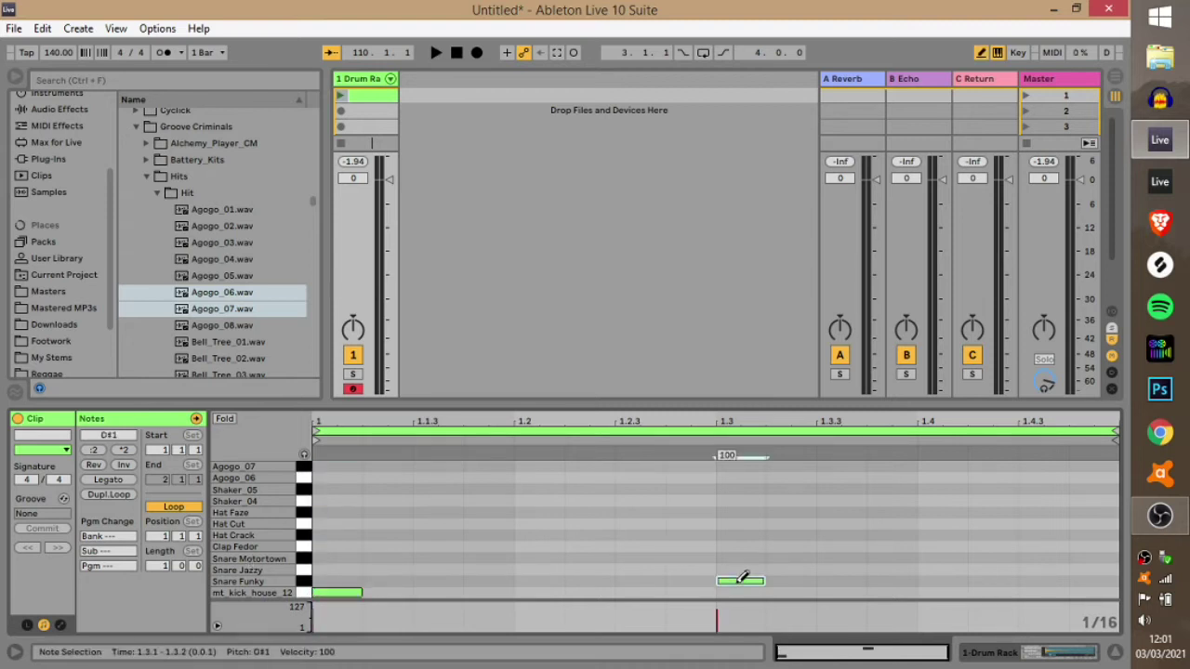
# Draw Hat Crack notes on all four beats and Hat Cut notes on the offbeats between them, and play the clip back
pyautogui.click(355, 534)
pyautogui.click(438, 524)
pyautogui.click(540, 535)
pyautogui.click(639, 524)
pyautogui.click(750, 535)
pyautogui.click(843, 523)
pyautogui.click(942, 534)
pyautogui.click(1043, 523)
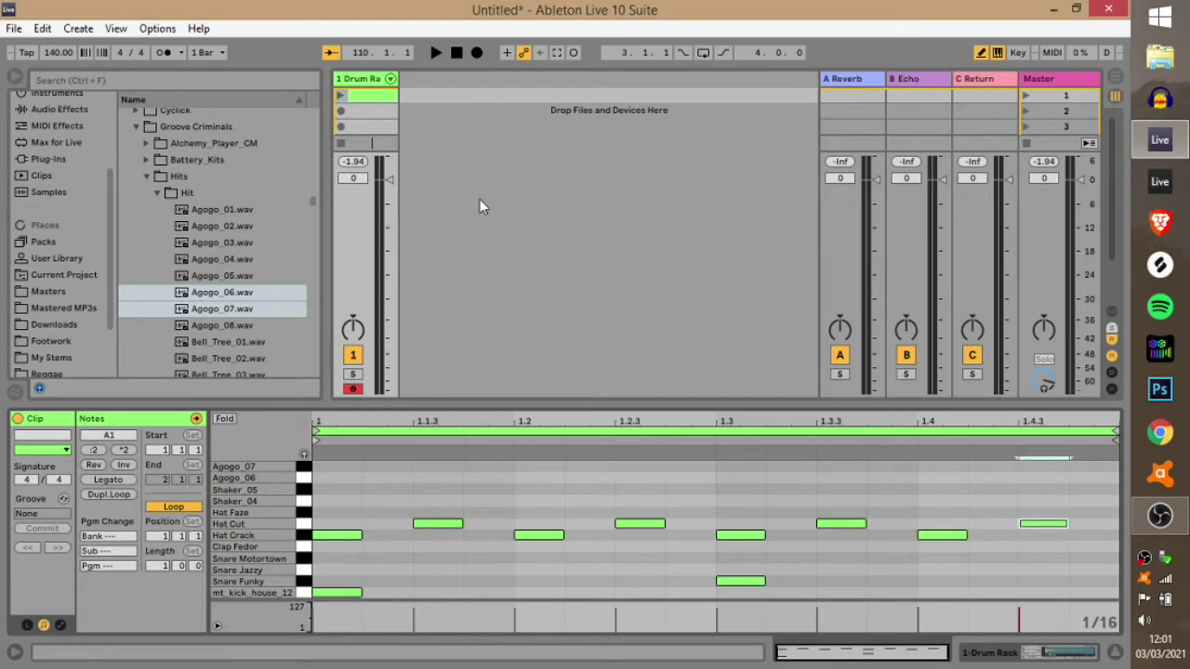
pyautogui.click(340, 97)
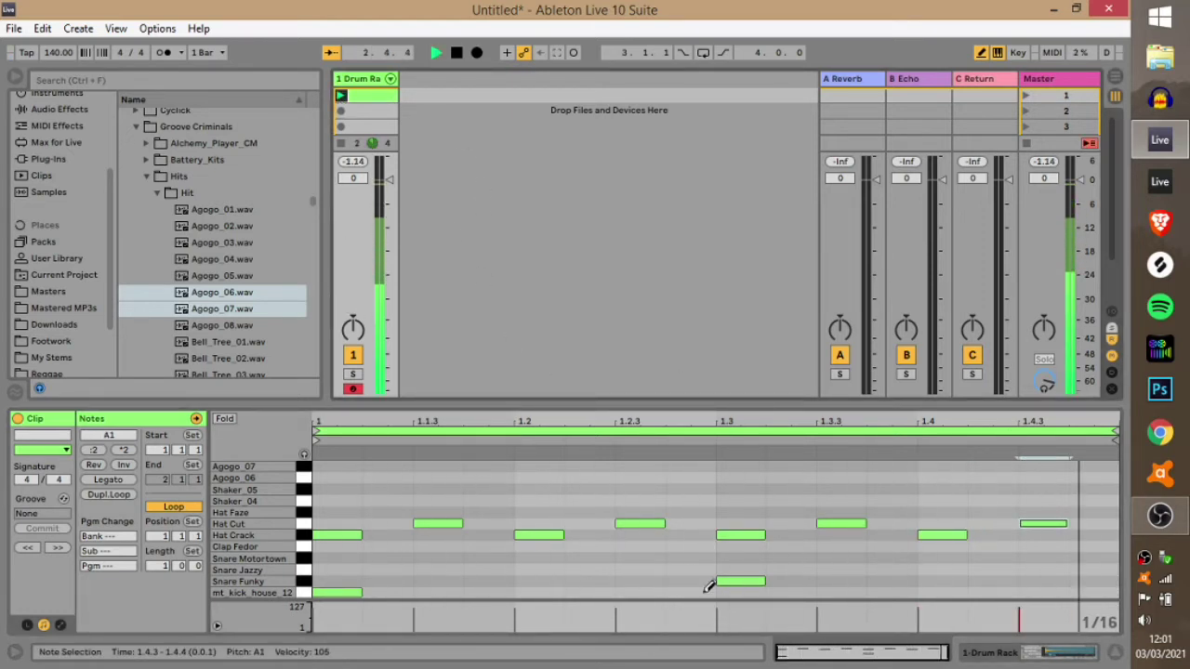
pyautogui.press('space')
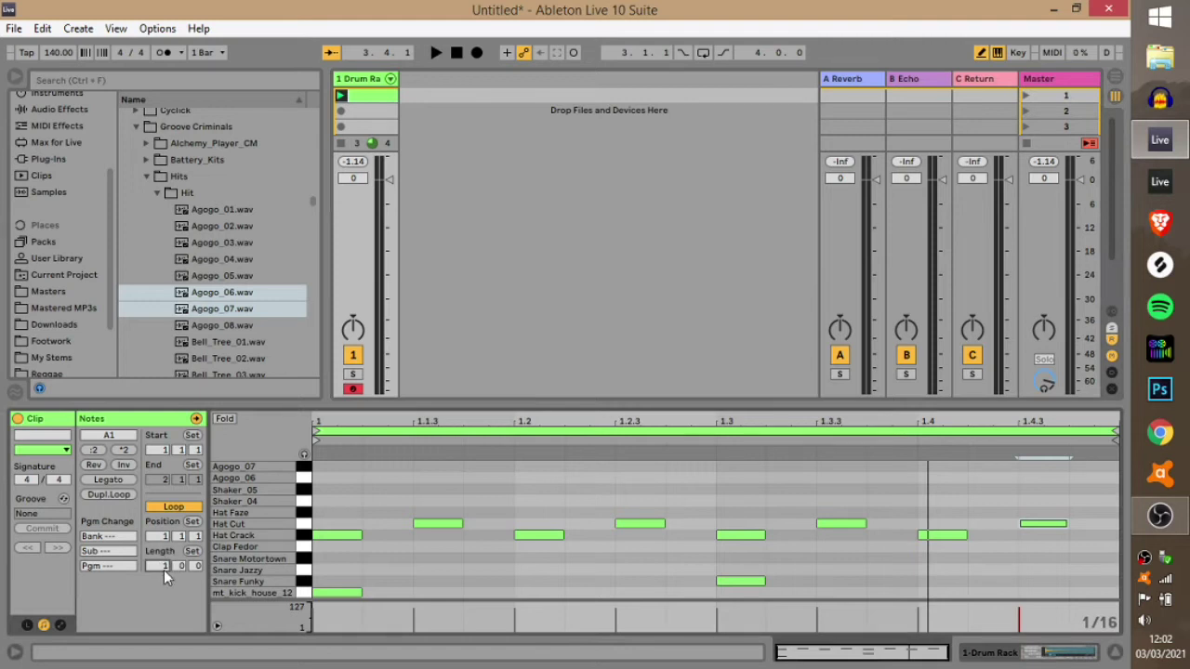
# Set the clip's loop length to 2 bars, duplicate the whole one-bar pattern into bar 2 and play it back
pyautogui.scroll(1, 164, 569)
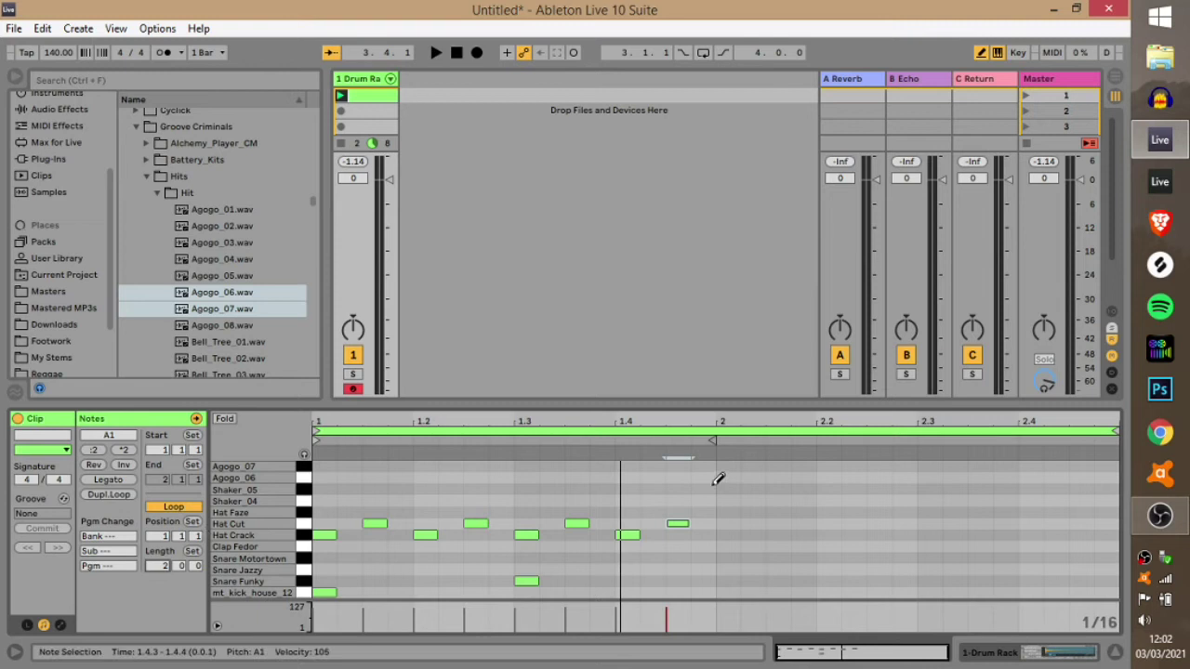
pyautogui.hotkey('ctrl', 'a')
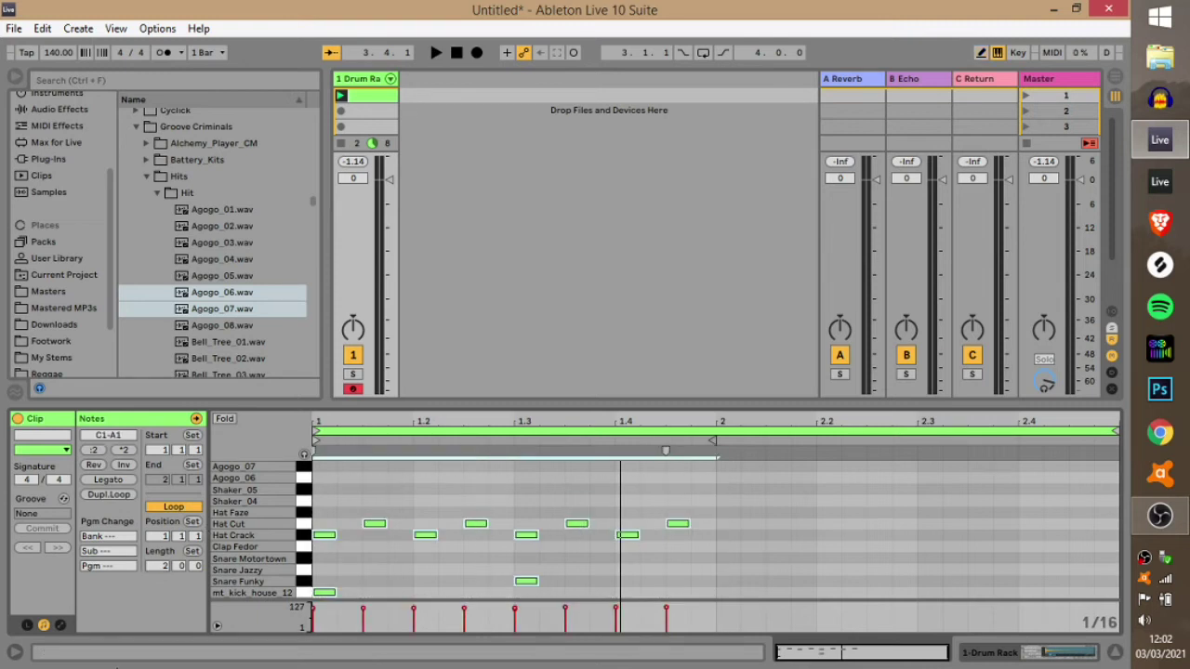
pyautogui.hotkey('ctrl', 'd')
pyautogui.press('space')
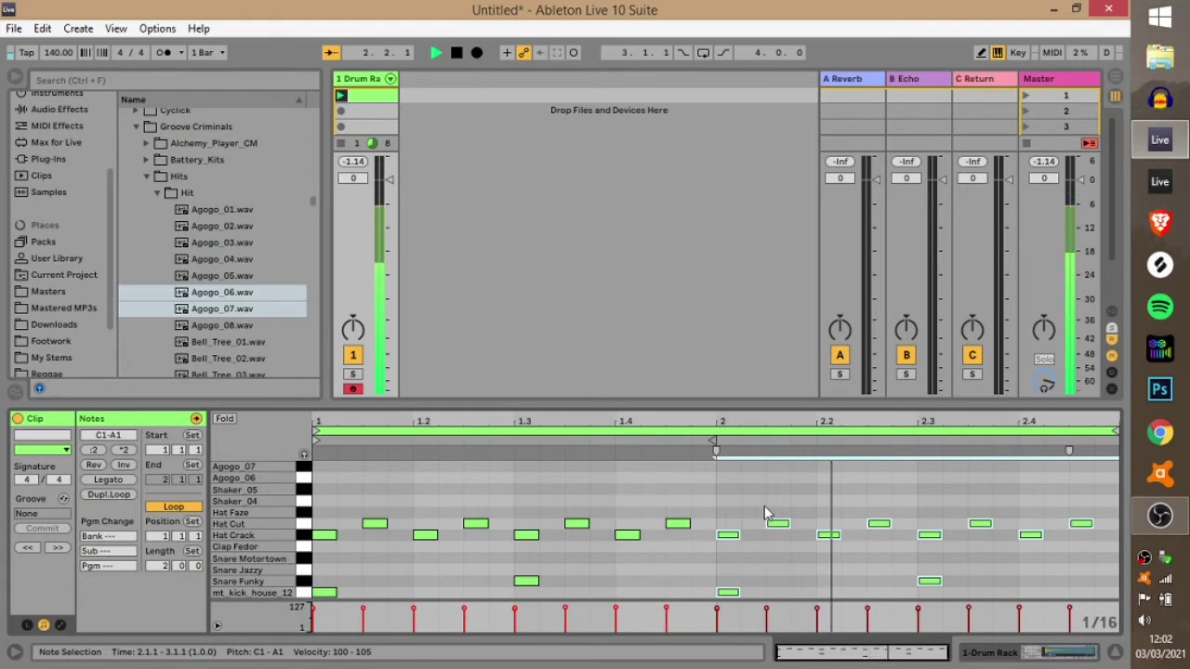
pyautogui.press('space')
# Add a mt_kick_house_12 note at 1.4 in Draw Mode while auditioning the two-bar loop
pyautogui.press('b')
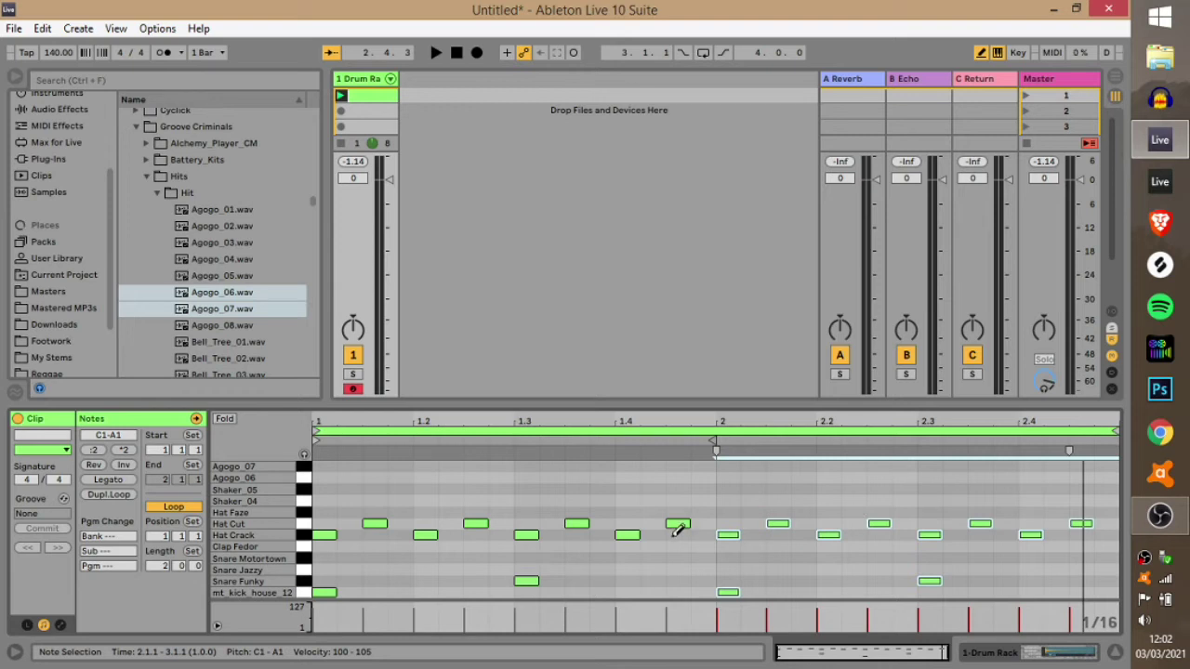
pyautogui.press('space')
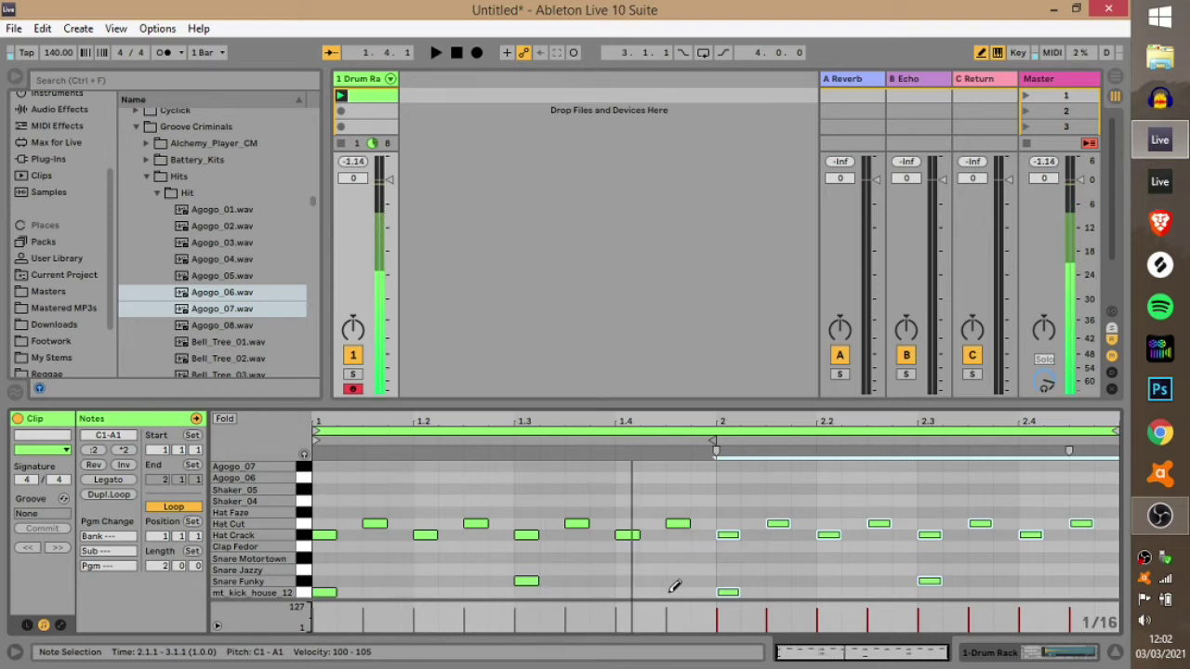
pyautogui.click(629, 591)
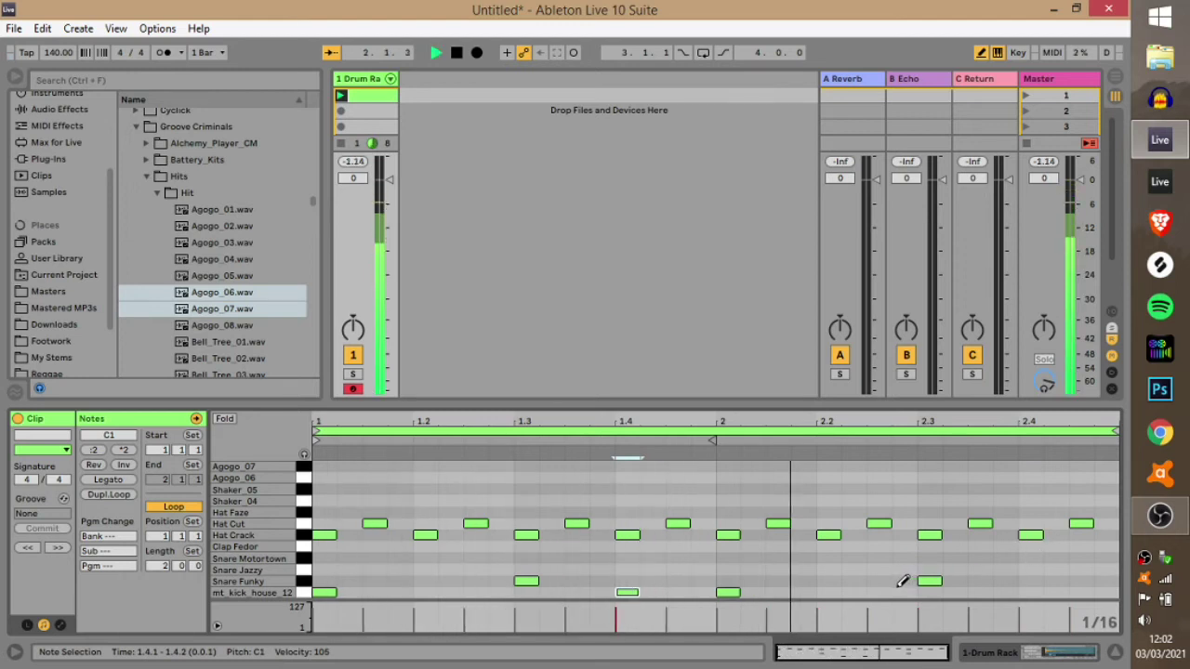
pyautogui.press('space')
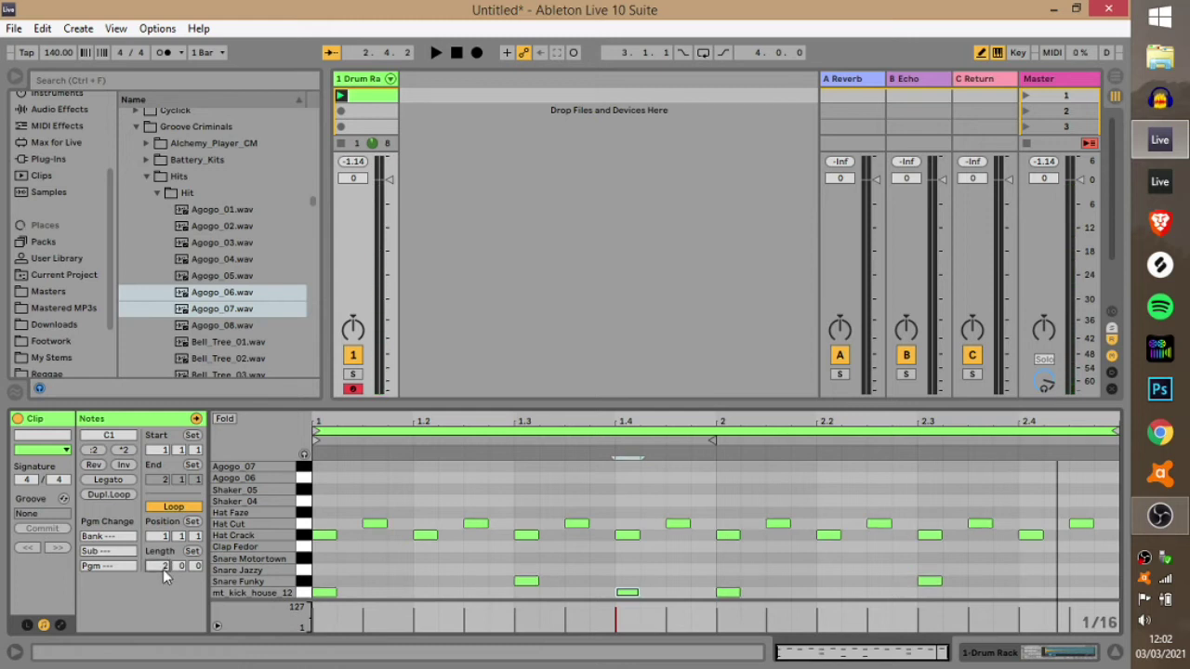
# Set the clip's loop length to 4 bars, duplicate the first two bars into bars 3 and 4, and play it back
pyautogui.write('4')
pyautogui.press('Return')
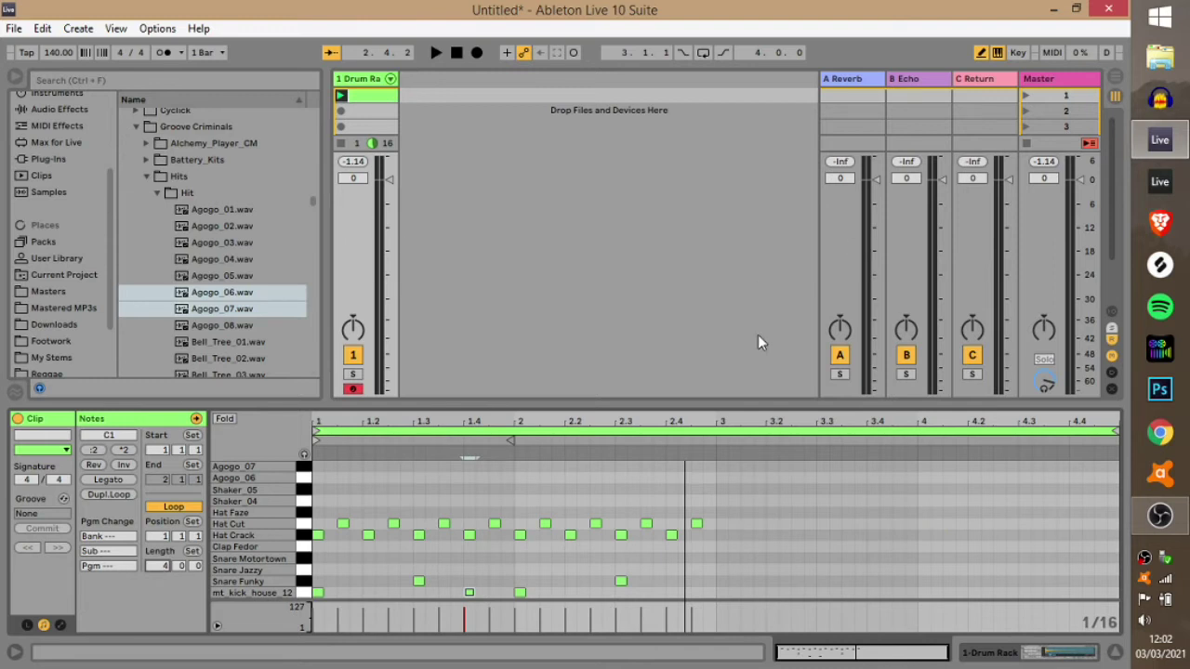
pyautogui.moveTo(715, 472); pyautogui.dragTo(313, 603)
pyautogui.hotkey('ctrl', 'd')
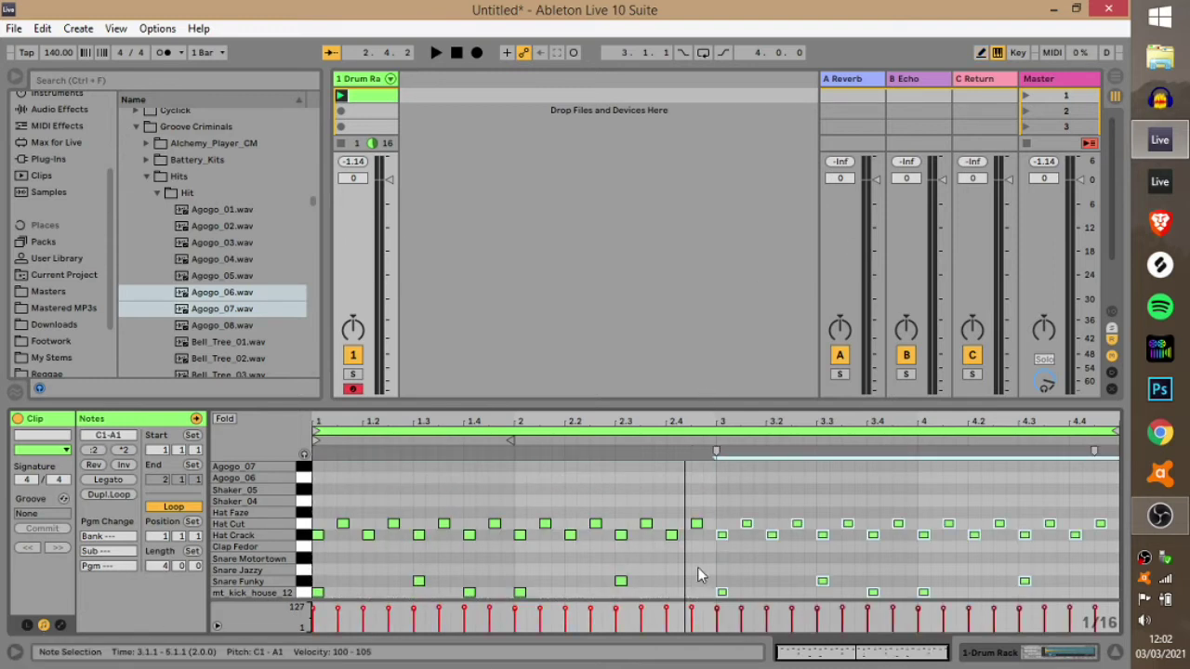
pyautogui.press('space')
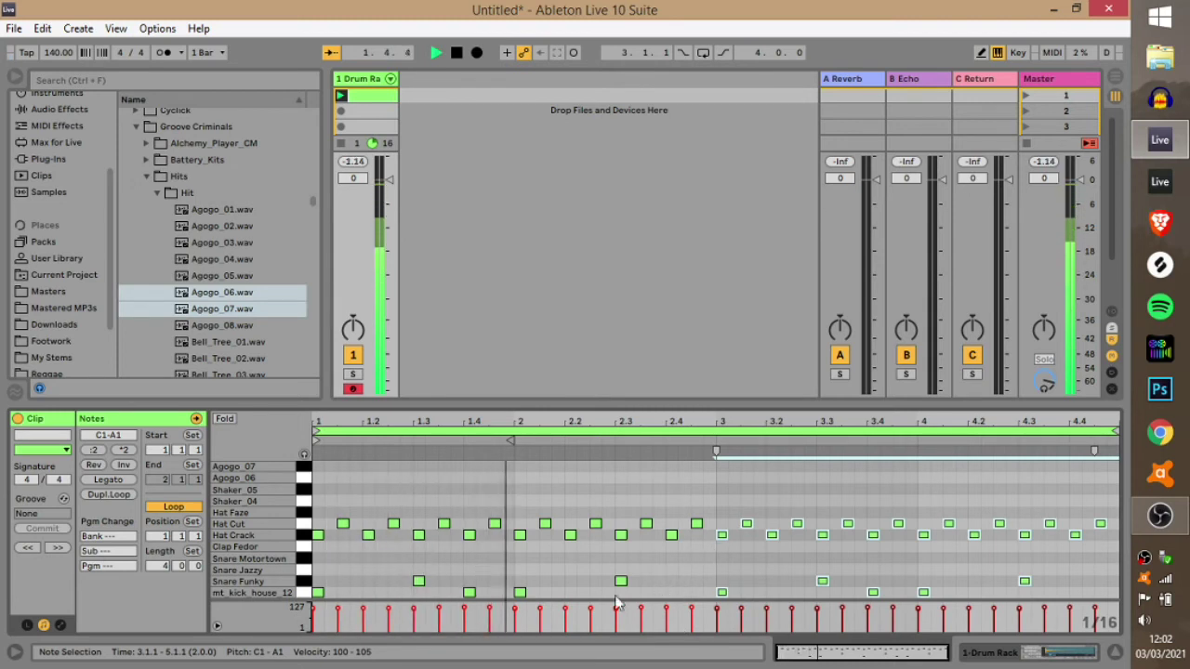
# Draw Snare Jazzy notes at 2.3.4 and 2.4.3 and a Clap Fedor note at 4.4.3, and play the clip
pyautogui.press('b')
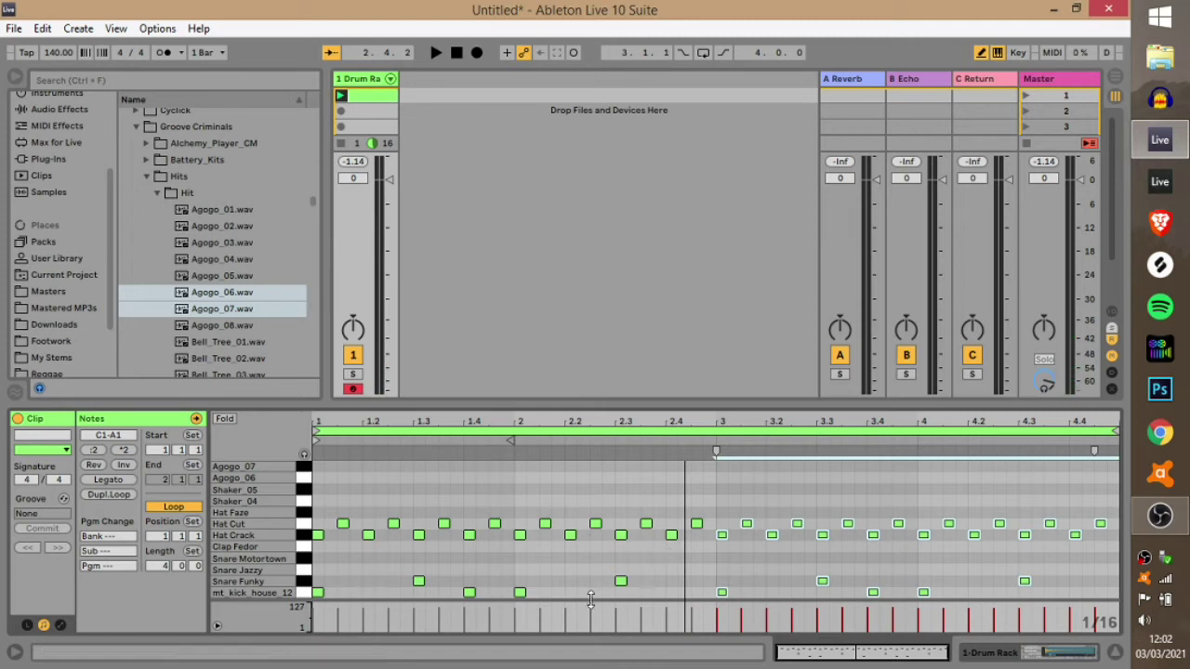
pyautogui.click(662, 568)
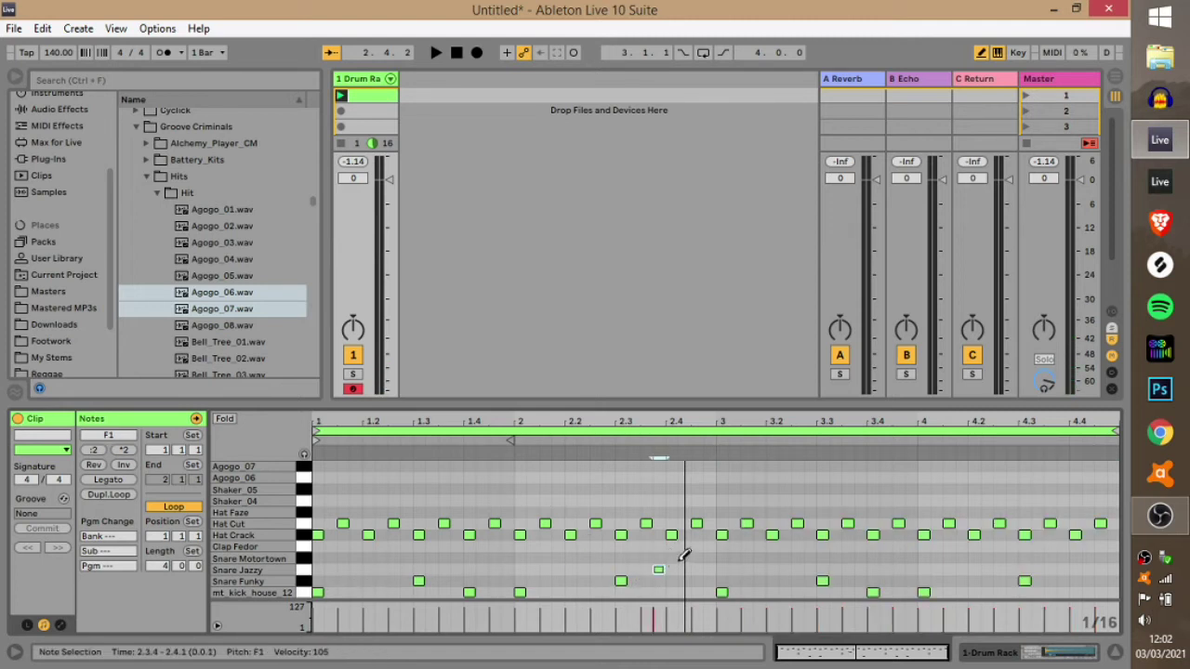
pyautogui.click(699, 568)
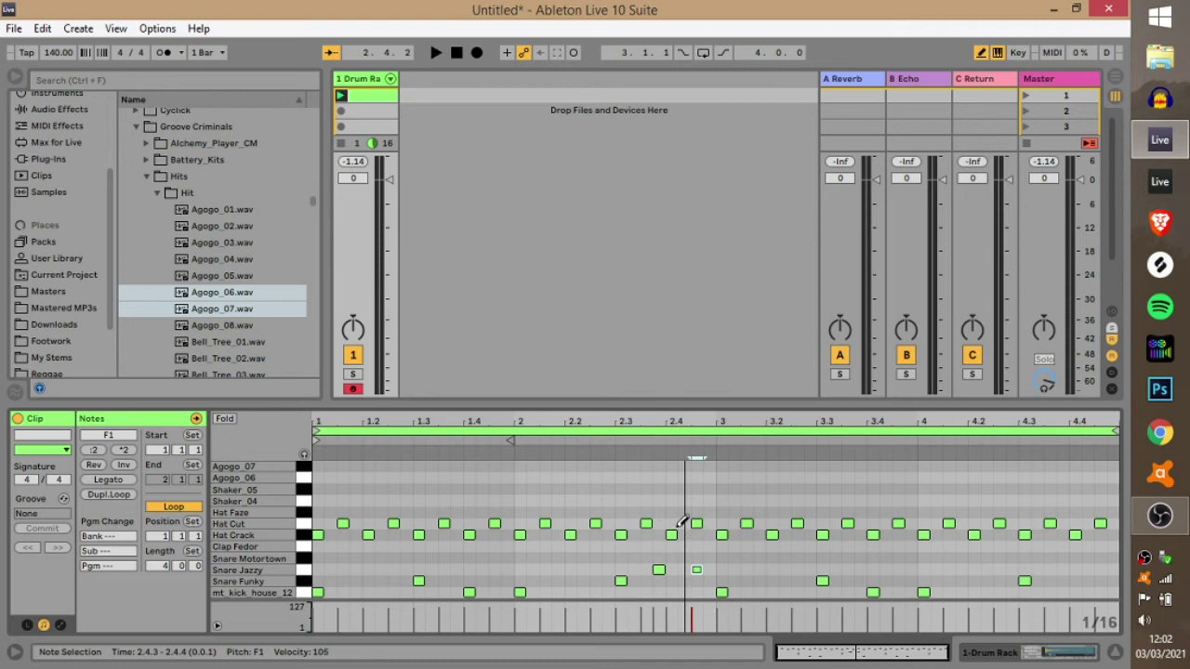
pyautogui.click(1102, 547)
pyautogui.press('space')
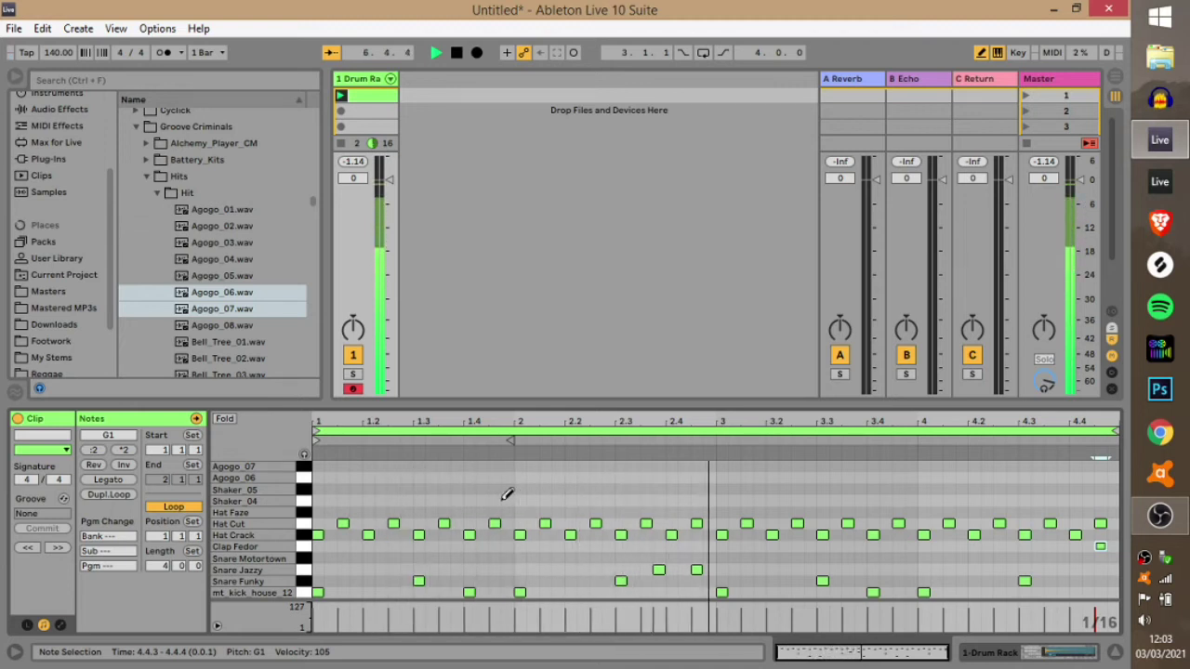
# Open the track's Drum Rack and audition the Snare Motortown and Snare Jazzy pads
pyautogui.click(369, 84)
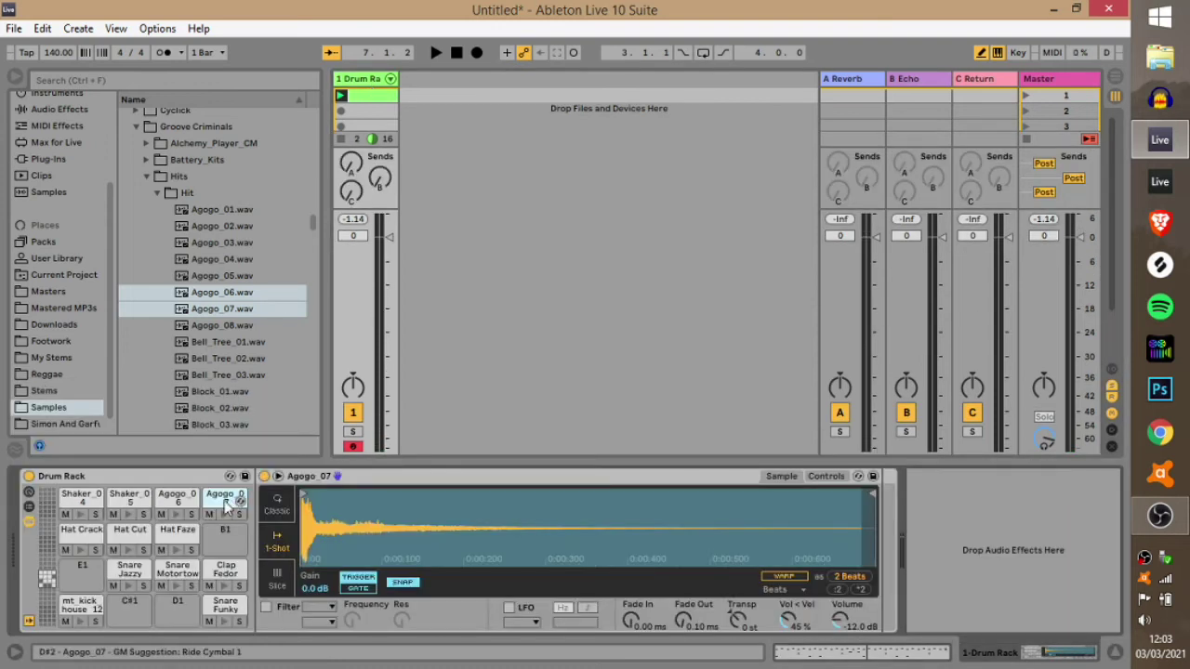
pyautogui.click(177, 587)
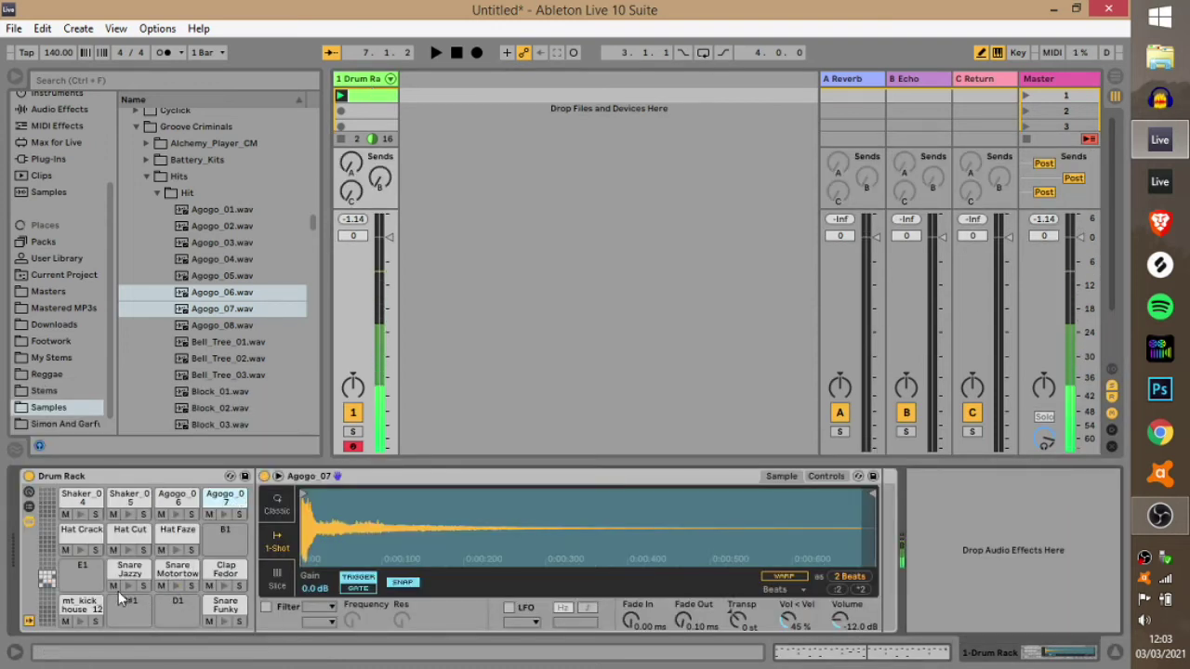
pyautogui.click(132, 587)
pyautogui.click(130, 574)
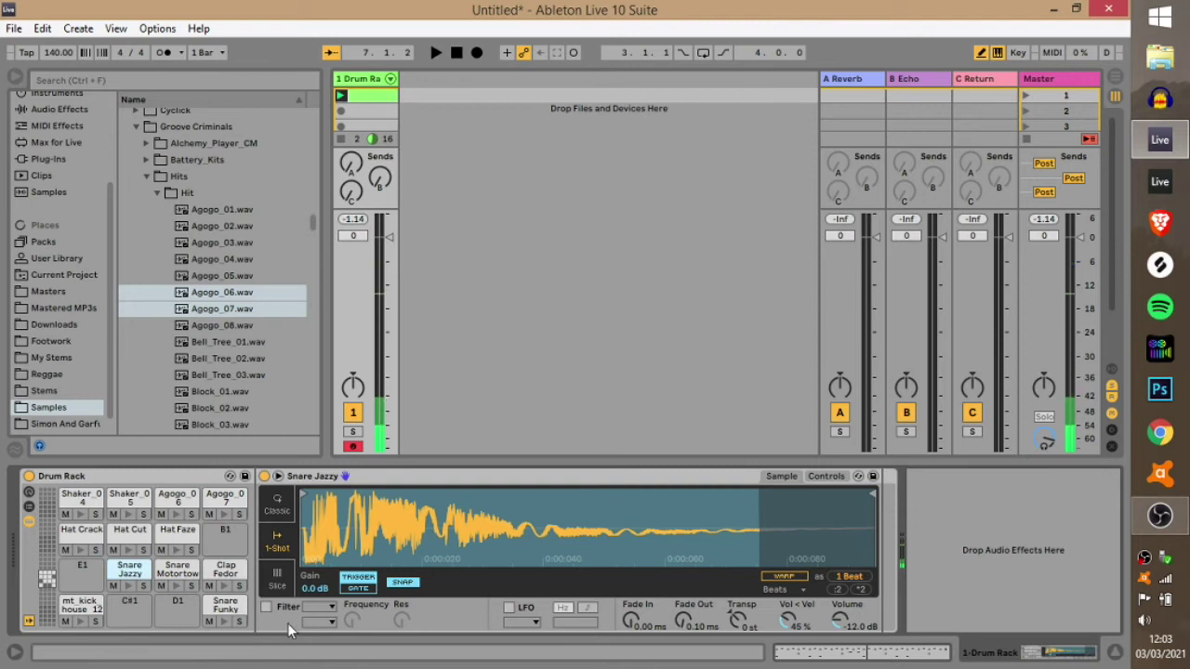
pyautogui.press('t')
pyautogui.press('t')
pyautogui.press('t')
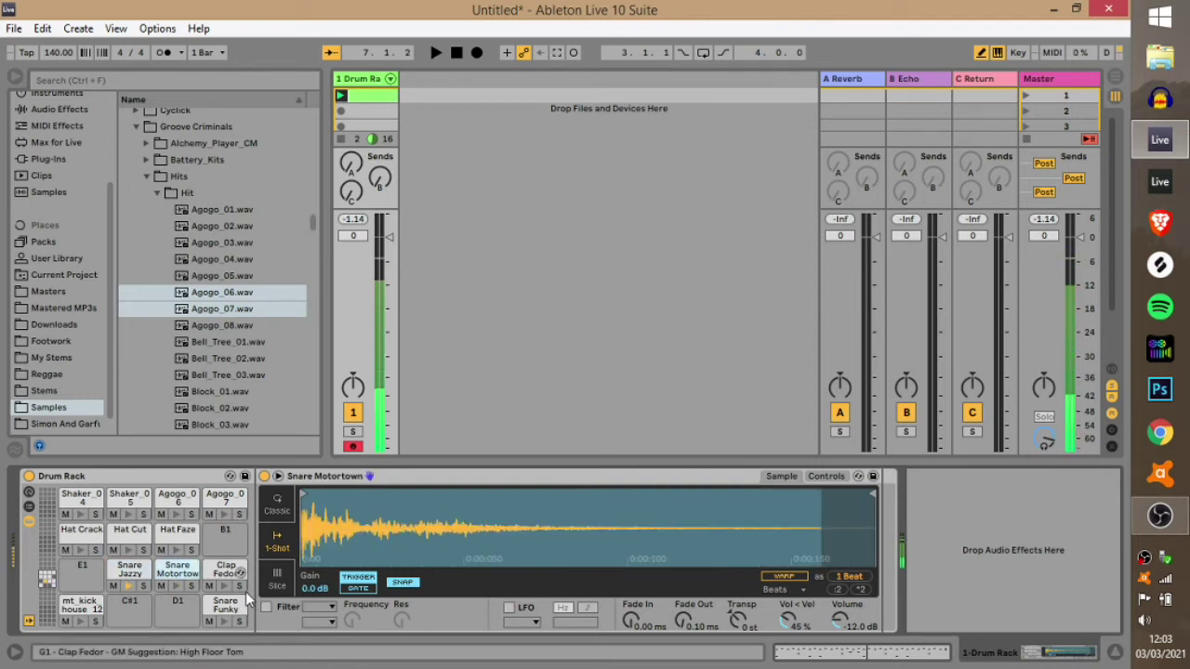
pyautogui.press('f')
# Enable the Snare Jazzy sample's filter, choose another filter type and set its frequency to 457 Hz
pyautogui.click(266, 607)
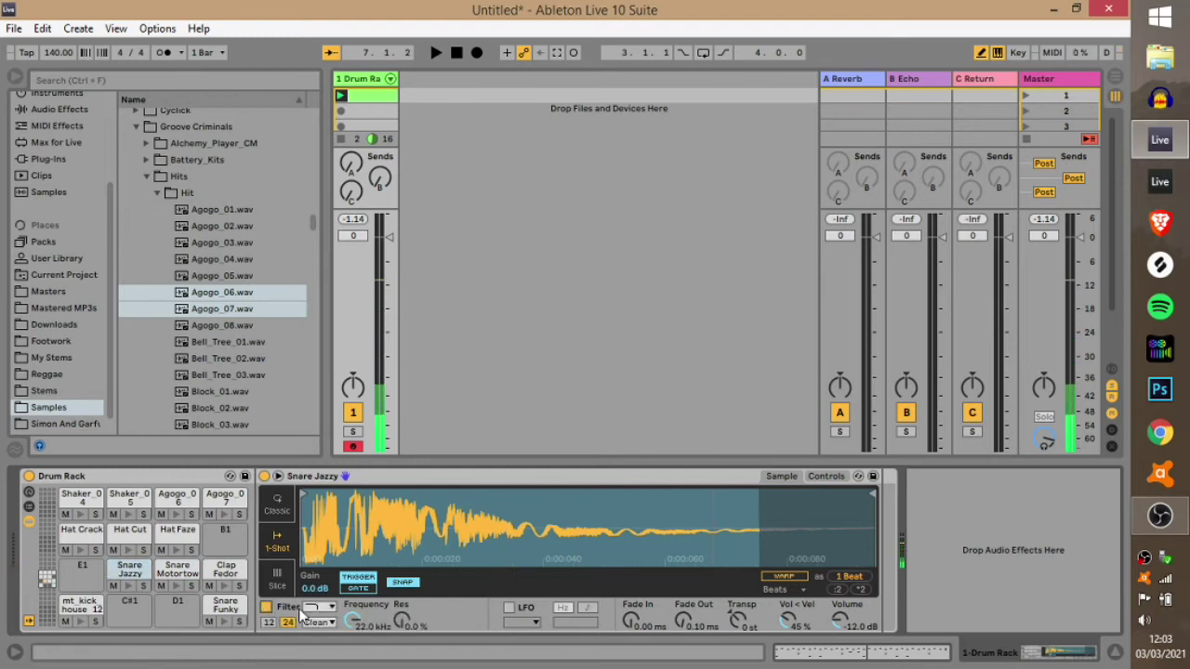
pyautogui.click(319, 608)
pyautogui.click(318, 556)
pyautogui.moveTo(359, 625); pyautogui.dragTo(359, 665)
pyautogui.press('f')
pyautogui.moveTo(353, 621); pyautogui.dragTo(360, 611)
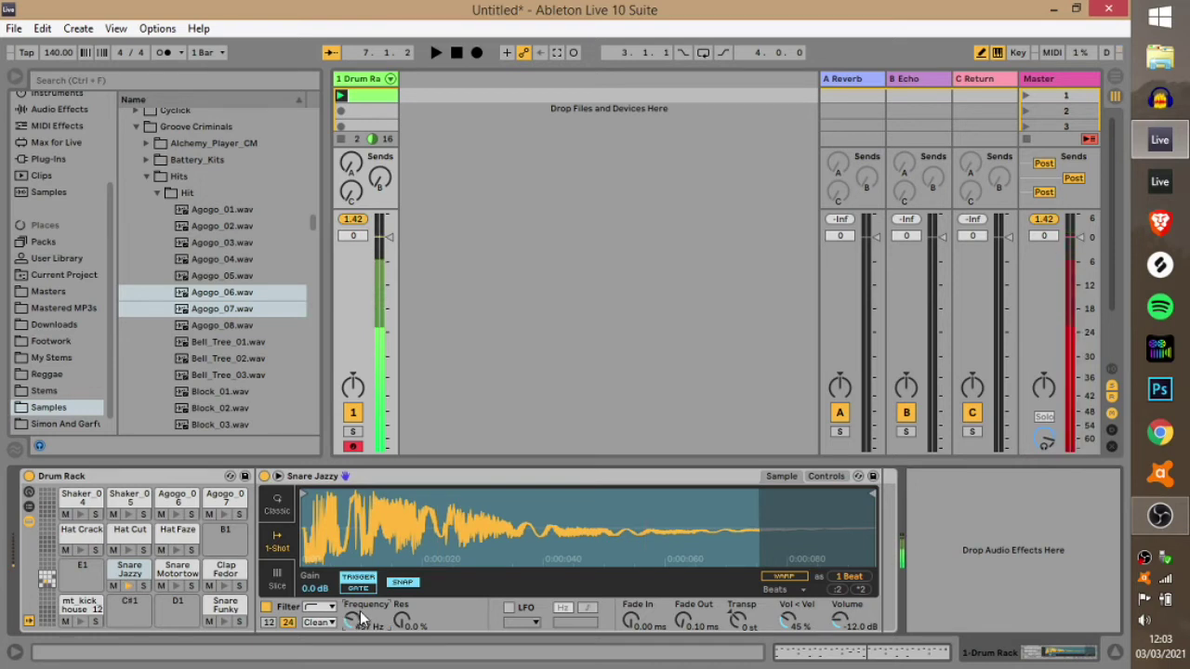
# Reset the Drum Rack track's peak level, lower its volume to -3.0 dB and play the beat
pyautogui.click(353, 220)
pyautogui.moveTo(390, 238); pyautogui.dragTo(390, 249)
pyautogui.press('space')
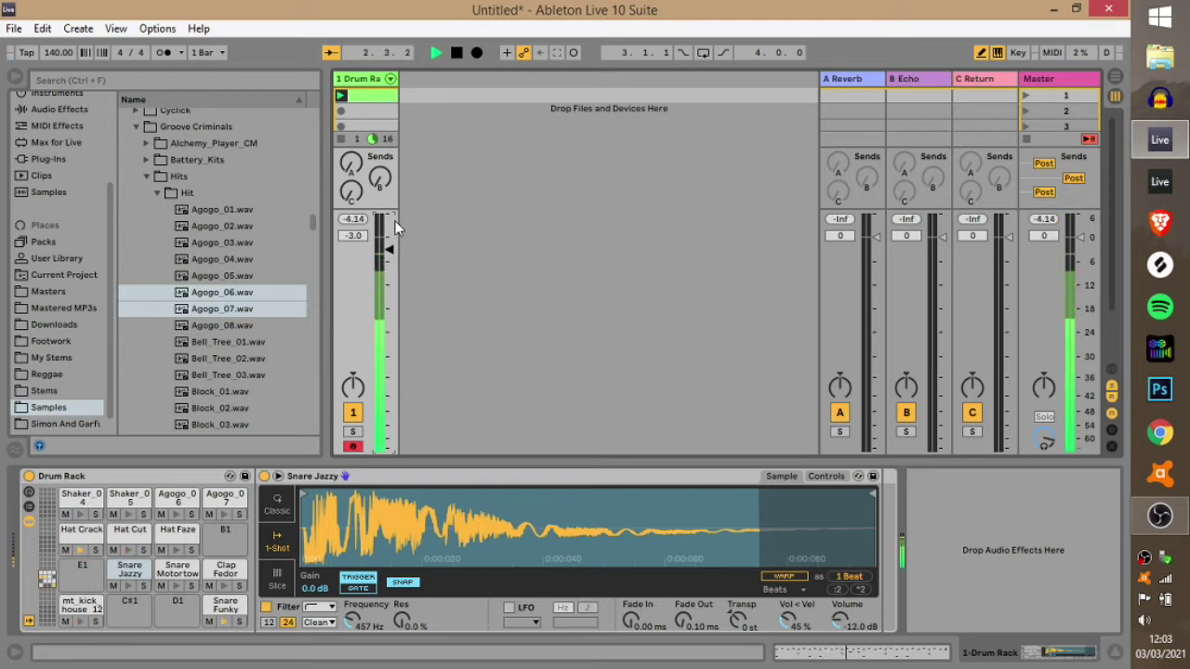
# Reopen the clip and draw alternating sixteenth notes over its first beat: Shaker_04 at 1.1.1 and 1.1.3, Shaker_05 at 1.1.2 and 1.1.4
pyautogui.click(374, 95)
pyautogui.press('space')
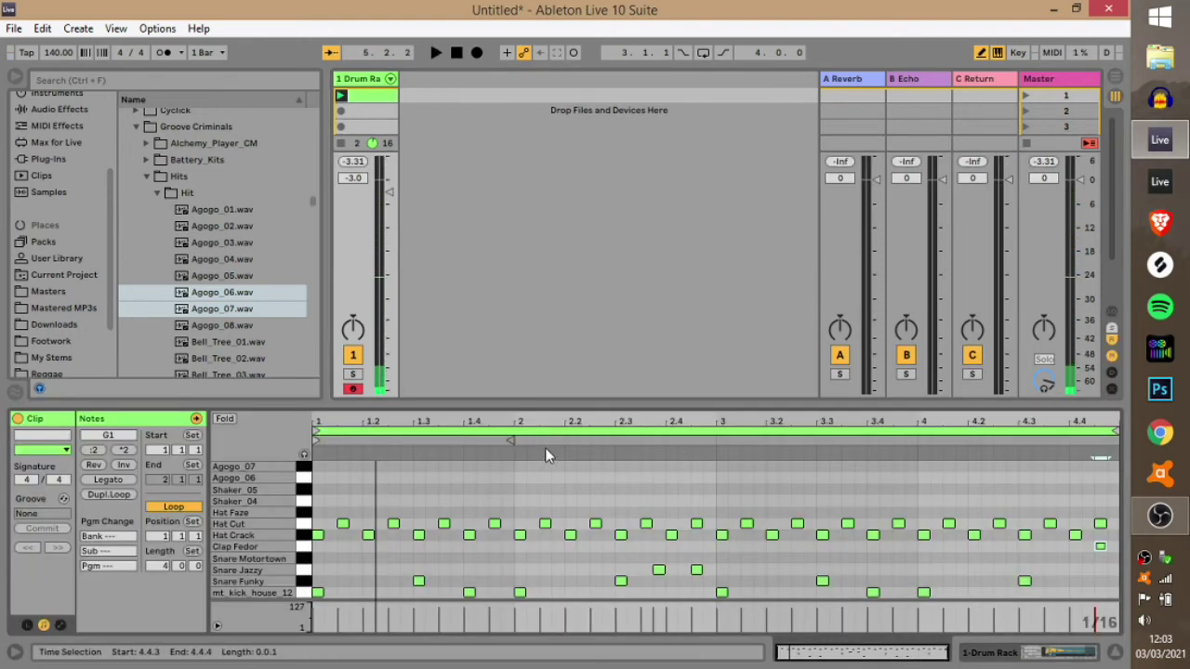
pyautogui.click(319, 502)
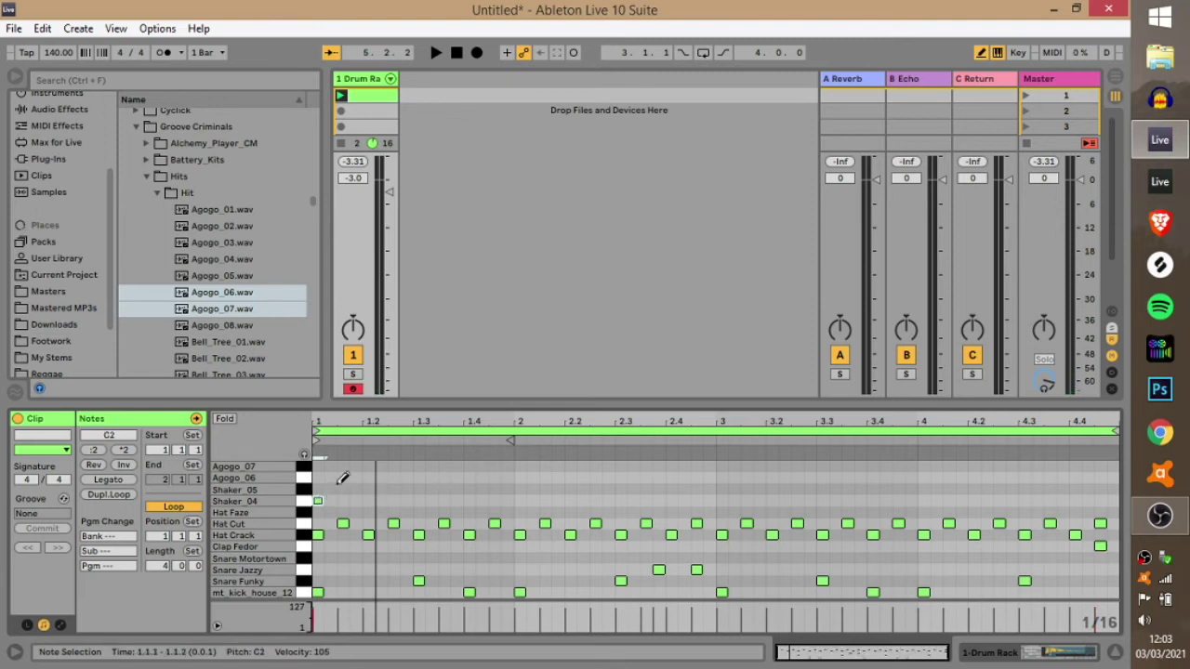
pyautogui.click(330, 490)
pyautogui.click(343, 502)
pyautogui.click(355, 490)
pyautogui.press('b')
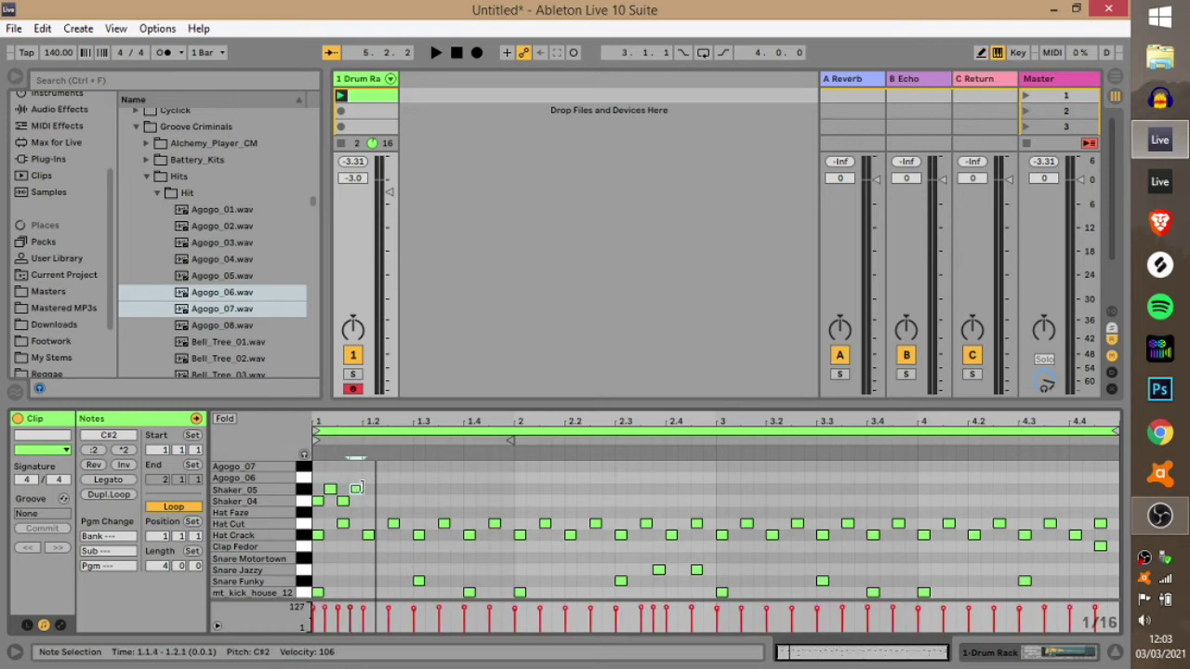
# Move the four shaker notes to beat 1.2 and place a duplicate of them at beat 1.4
pyautogui.moveTo(359, 477); pyautogui.dragTo(316, 512)
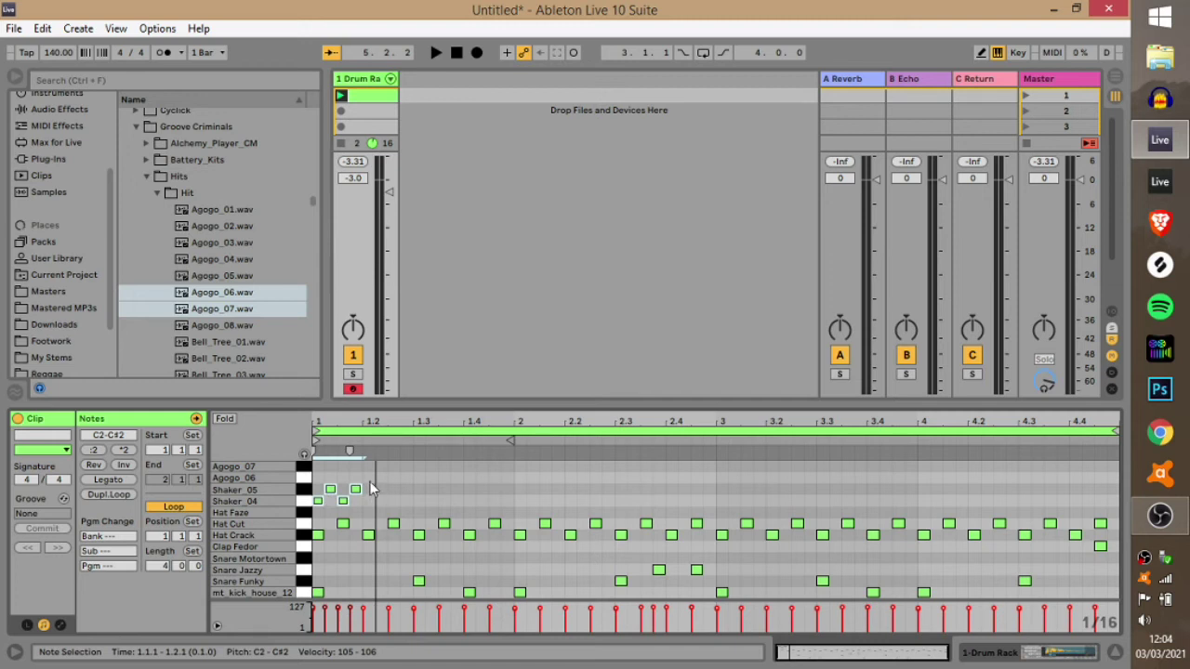
pyautogui.press('Right')
pyautogui.press('Right')
pyautogui.press('Right')
pyautogui.press('Right')
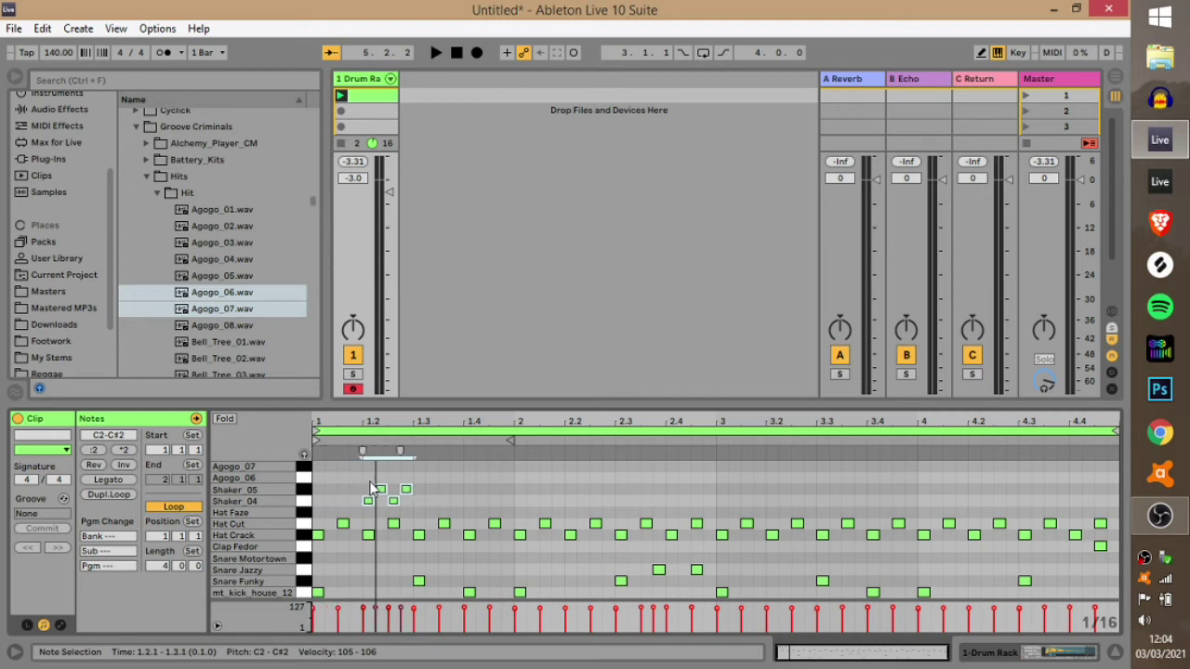
pyautogui.hotkey('ctrl', 'd')
pyautogui.press('Right')
pyautogui.press('Right')
pyautogui.press('Right')
pyautogui.press('Right')
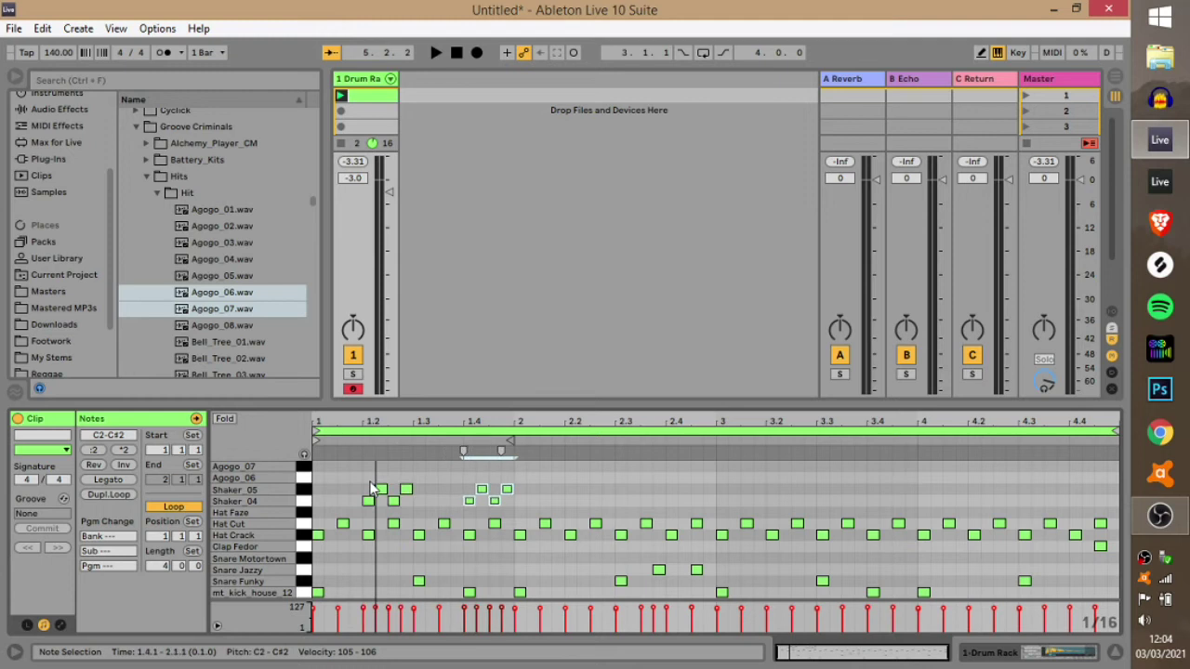
# Duplicate the first bar's shaker notes across bars 2 to 4 and play the clip
pyautogui.moveTo(314, 482); pyautogui.dragTo(511, 518)
pyautogui.hotkey('ctrl', 'd')
pyautogui.hotkey('ctrl', 'd')
pyautogui.hotkey('ctrl', 'd')
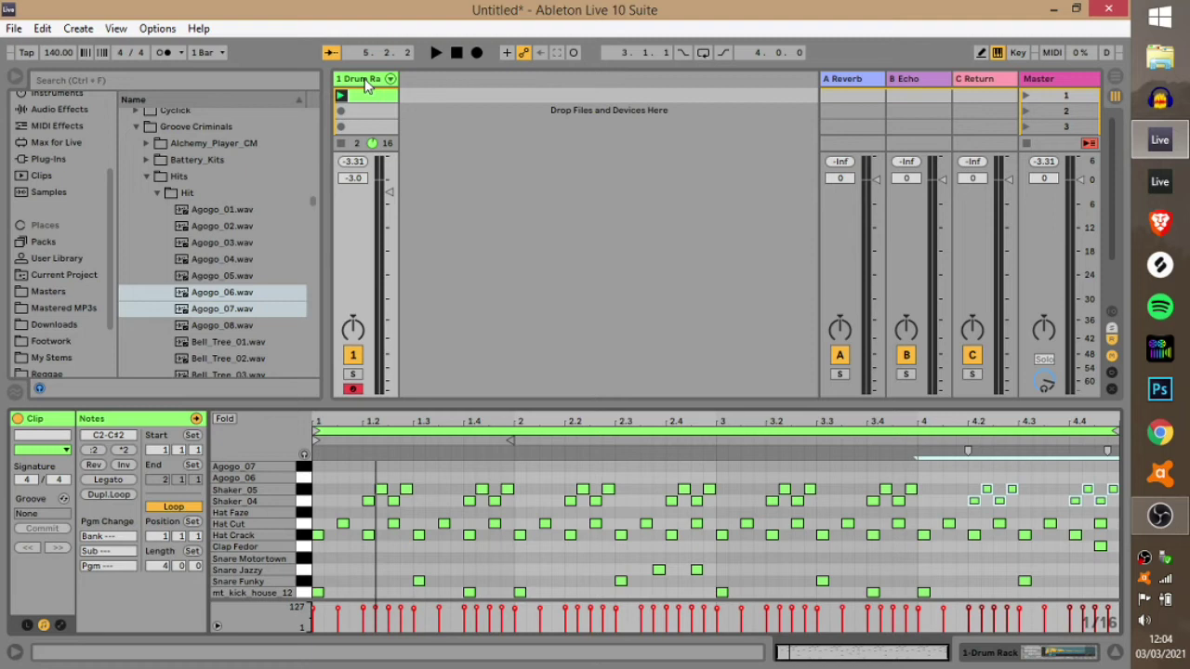
pyautogui.press('space')
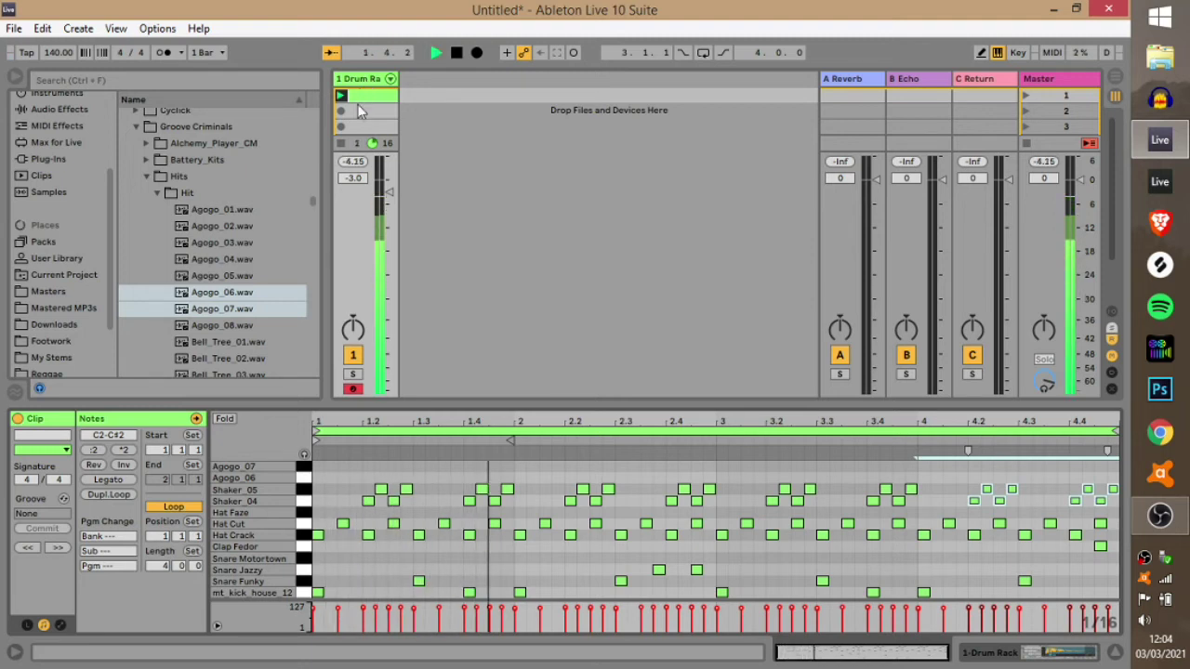
pyautogui.press('space')
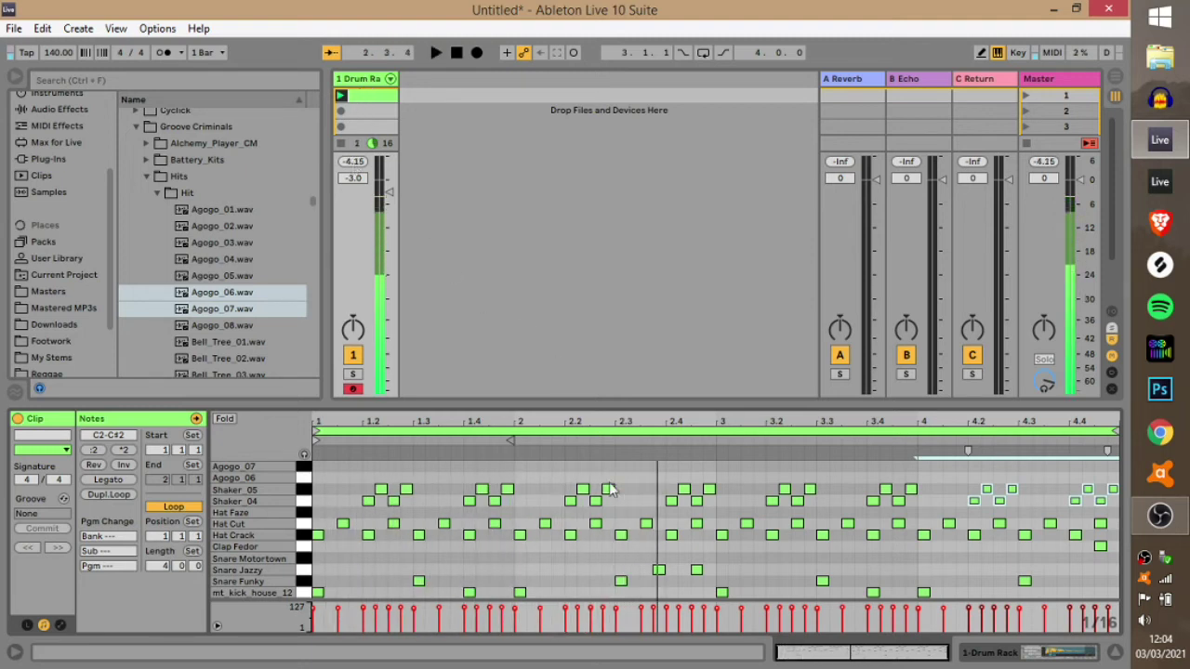
# Vary bar 2's shakers by adding Shaker_04 at 2.3.3 and Shaker_05 at 2.3.4, removing those at 2.4.1 and 2.4.2, and play the clip
pyautogui.click(660, 489)
pyautogui.click(673, 500)
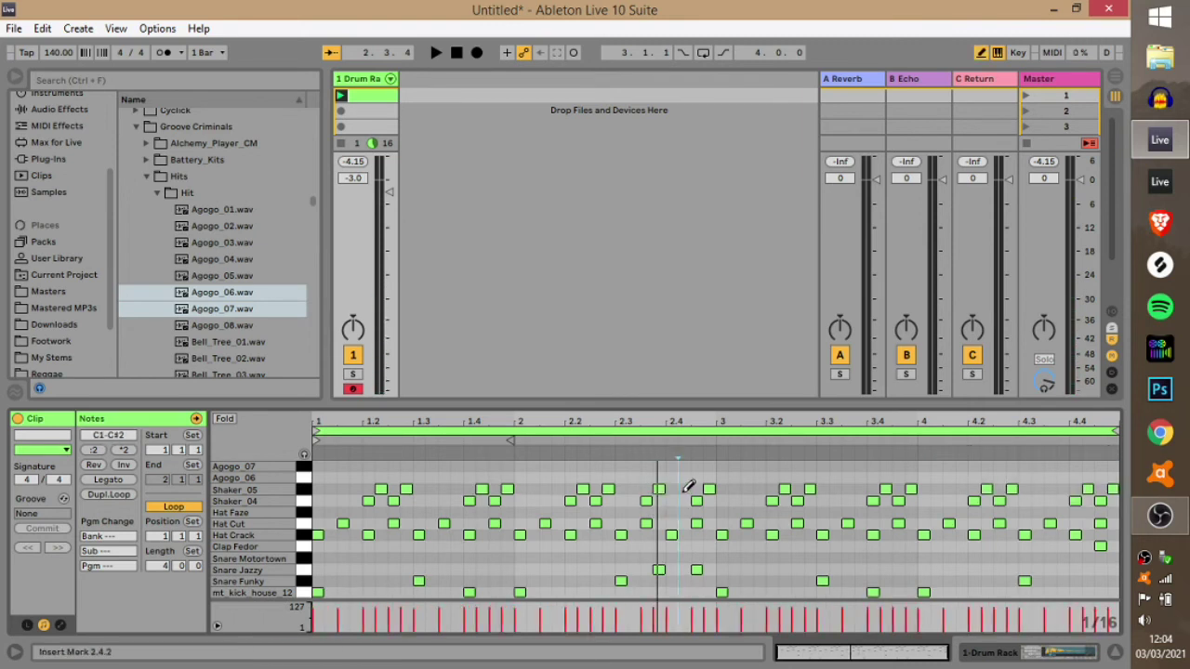
pyautogui.press('space')
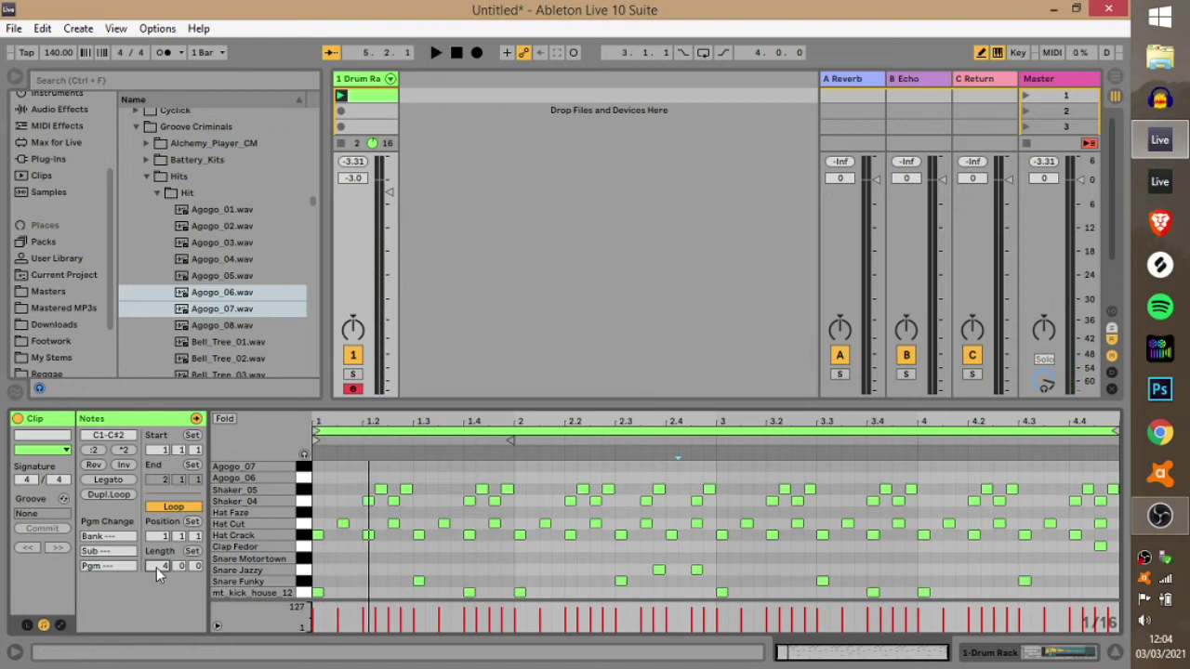
# Set the clip's loop length to 8 bars and duplicate the whole four-bar pattern into bars 5 to 8
pyautogui.press('Return')
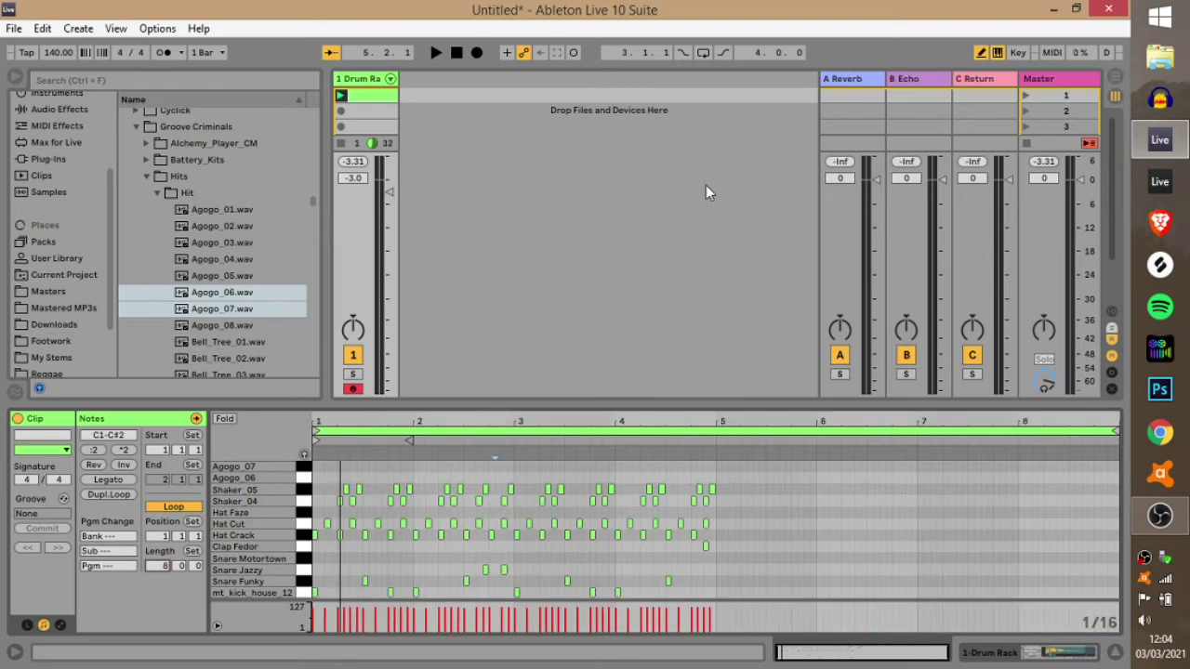
pyautogui.hotkey('ctrl', 'a')
pyautogui.hotkey('ctrl', 'd')
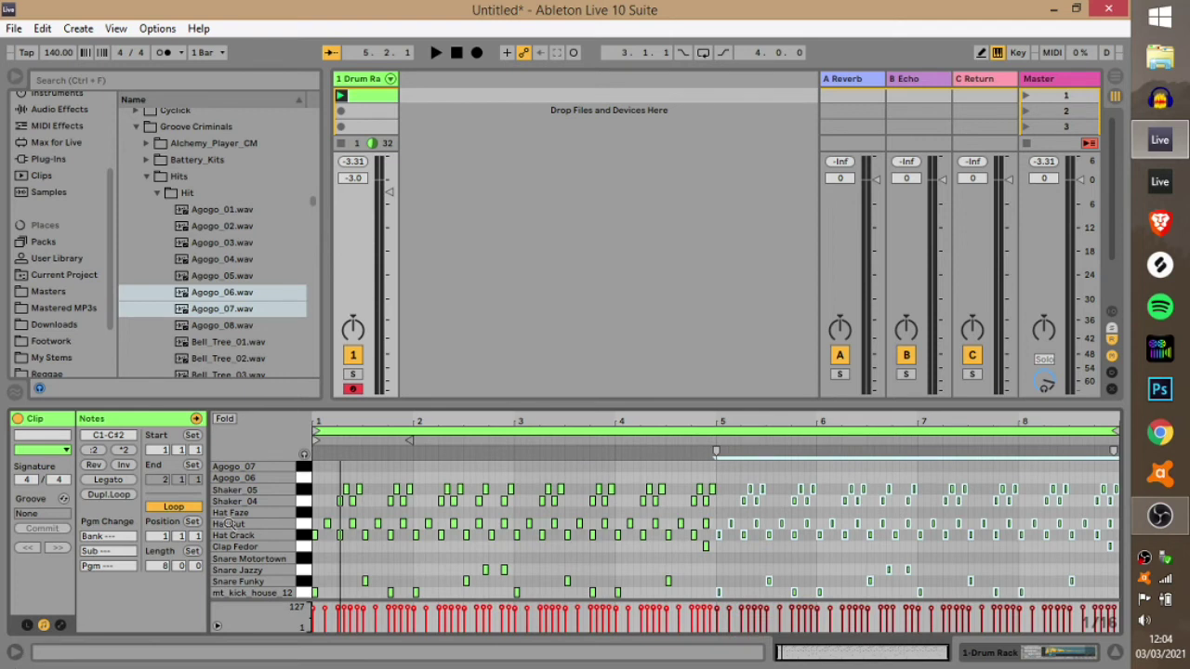
pyautogui.click(1075, 556)
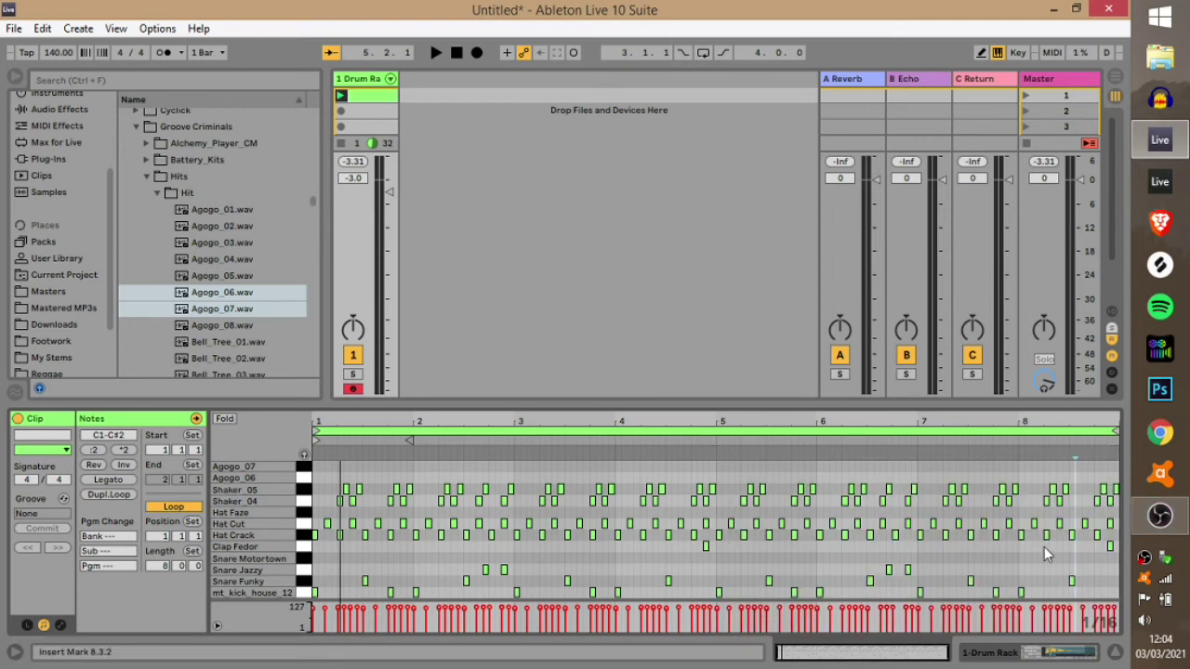
# Try an Agogo_06 note at 8.4.2 and remove it
pyautogui.press('b')
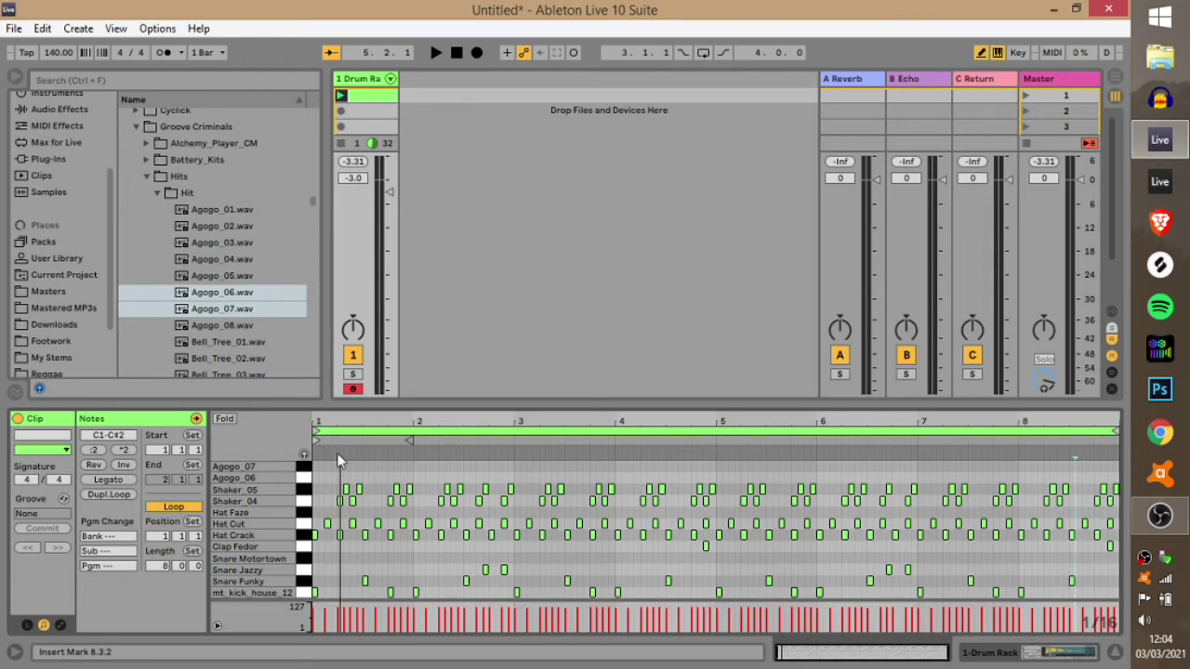
pyautogui.click(1104, 458)
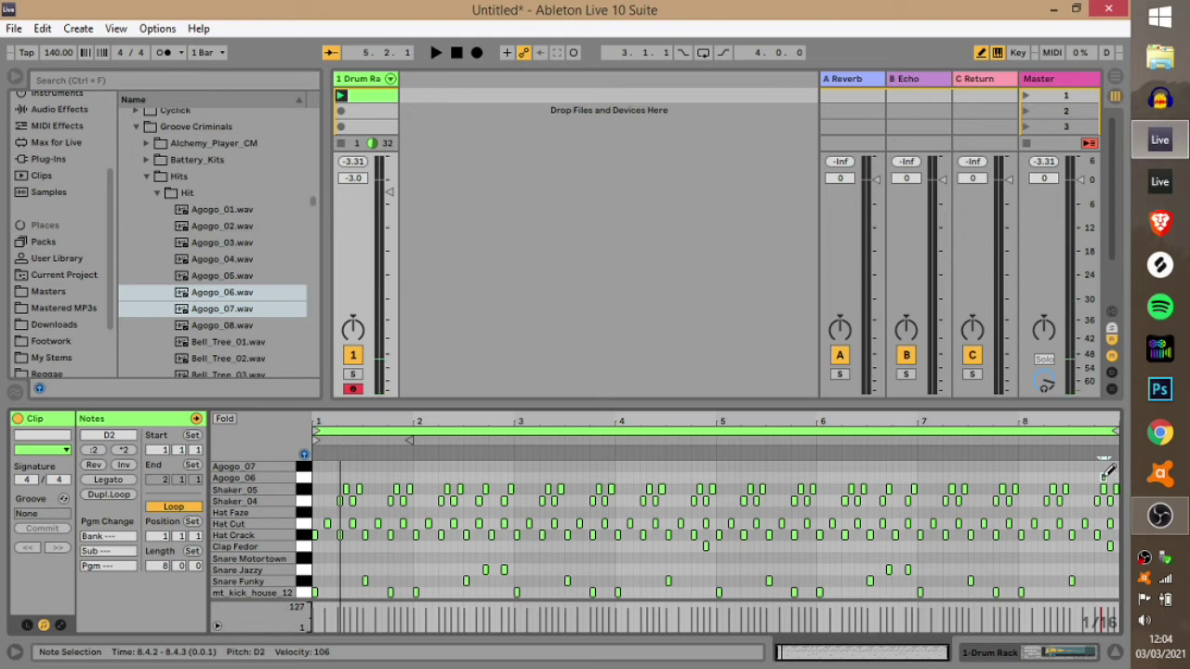
pyautogui.moveTo(1104, 423); pyautogui.dragTo(1104, 428)
pyautogui.click(1105, 467)
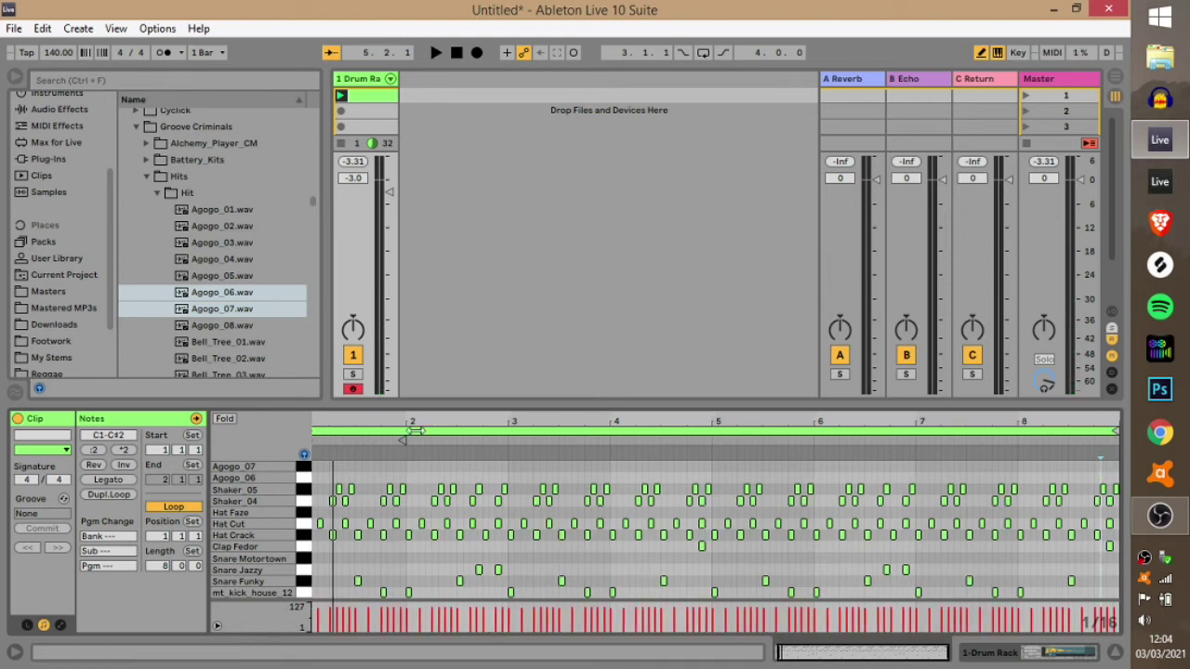
pyautogui.moveTo(412, 430); pyautogui.dragTo(421, 430)
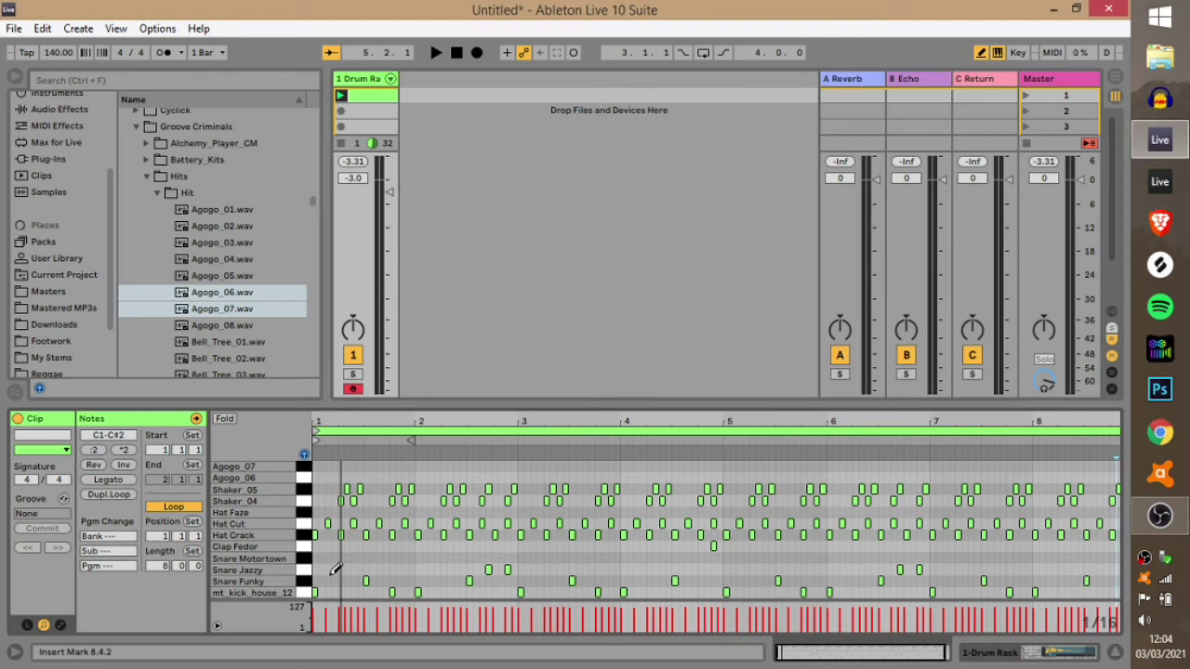
# Draw an Agogo_07 note at 1.3.3 and an Agogo_06 note at 2.3.3
pyautogui.press('space')
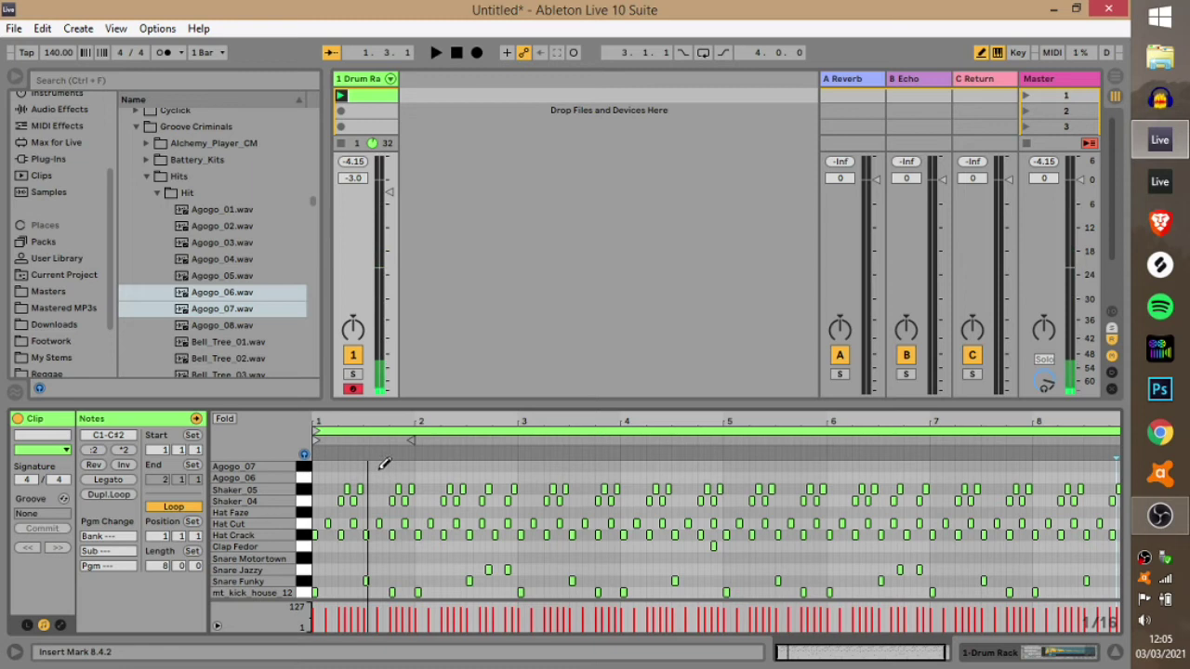
pyautogui.click(380, 462)
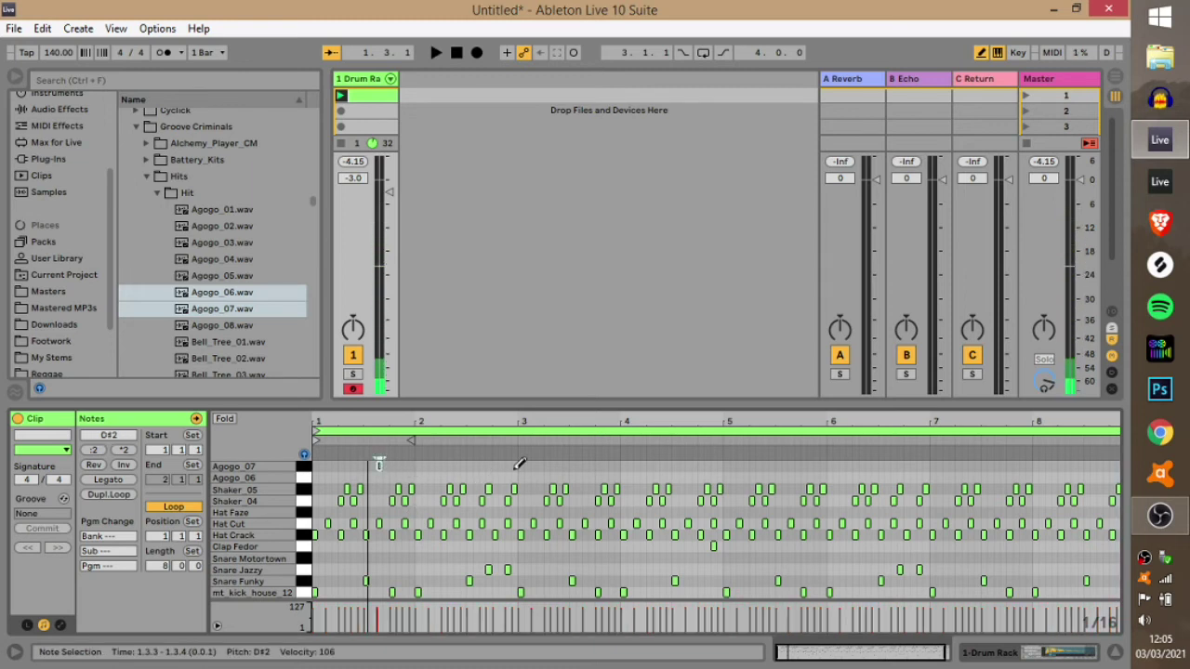
pyautogui.click(482, 478)
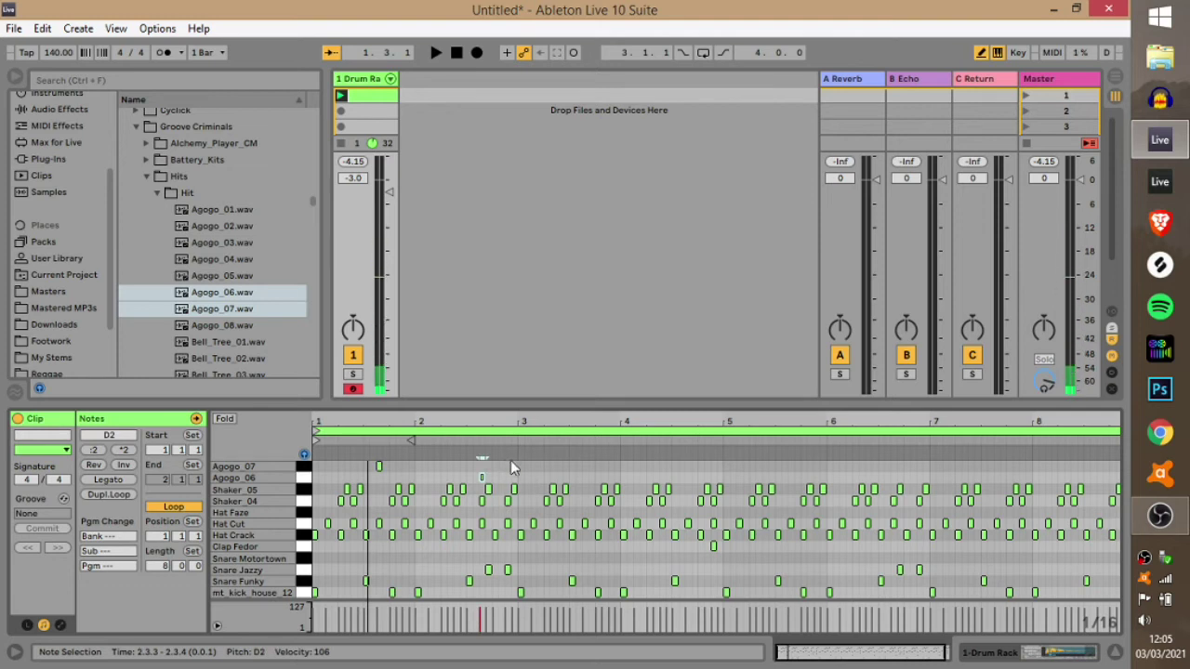
# Duplicate the first two bars' Agogo notes three times to fill bars 3 to 8 and play the clip
pyautogui.moveTo(516, 462); pyautogui.dragTo(97, 490)
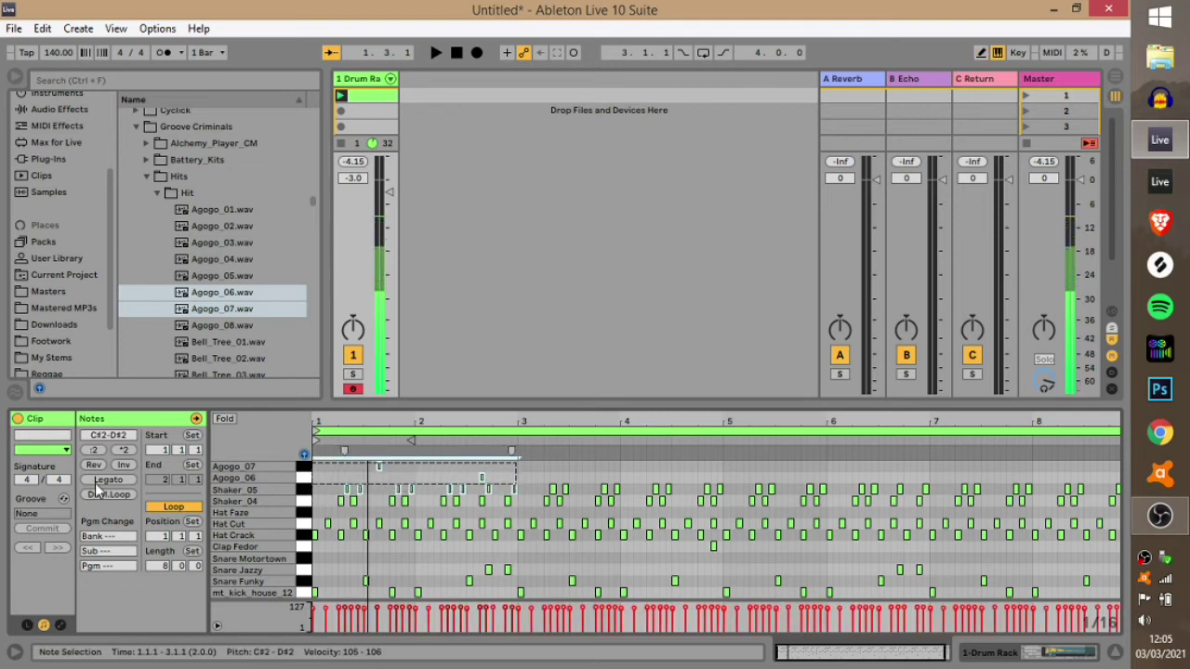
pyautogui.hotkey('ctrl', 'd')
pyautogui.hotkey('ctrl', 'd')
pyautogui.hotkey('ctrl', 'd')
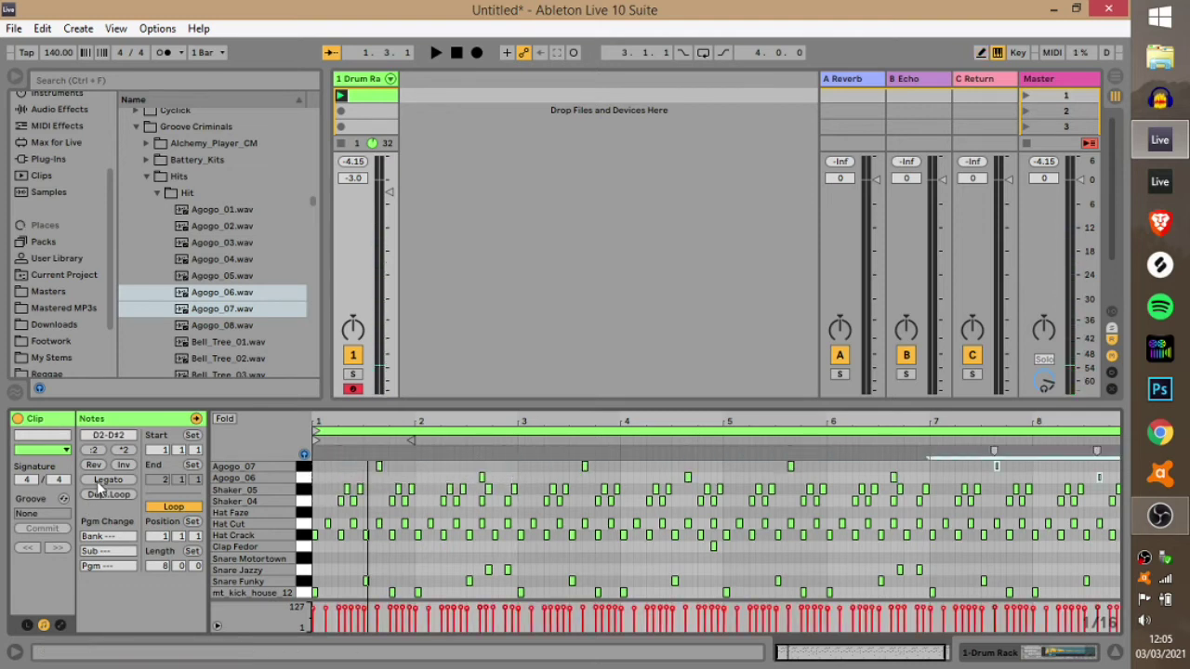
pyautogui.press('space')
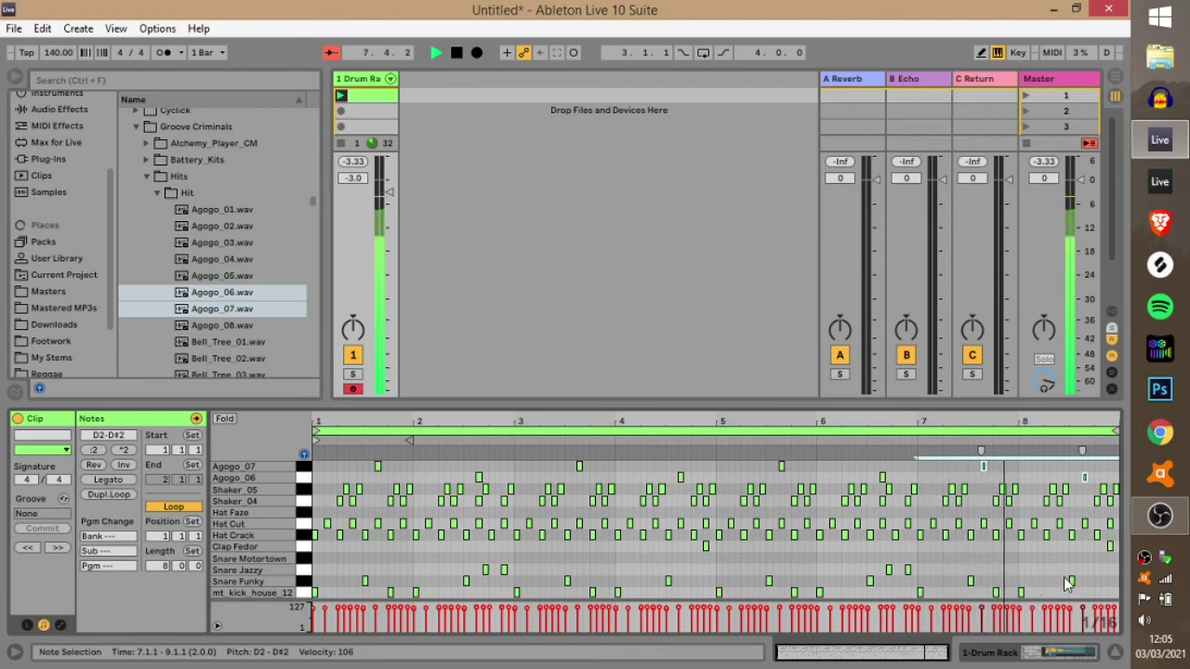
# Delete the Agogo, shaker, hat and clap notes that follow 8.3.1 in bar 8
pyautogui.moveTo(1088, 422); pyautogui.dragTo(1021, 565)
pyautogui.press('b')
pyautogui.click(1014, 525)
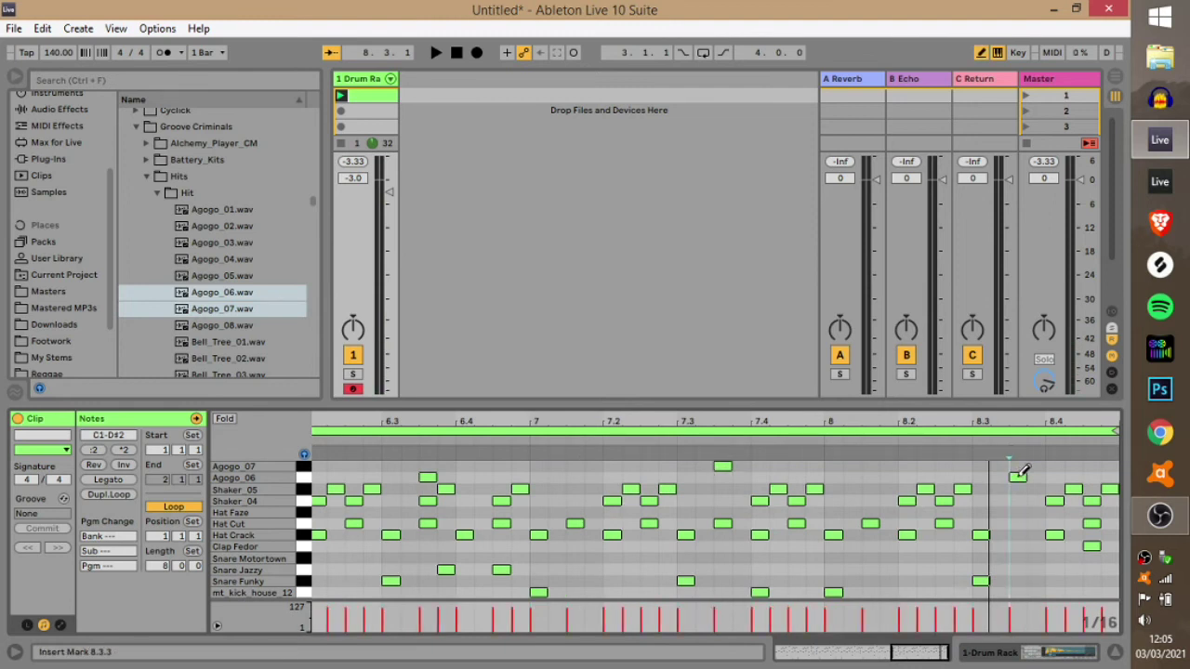
pyautogui.click(1104, 490)
pyautogui.click(1093, 523)
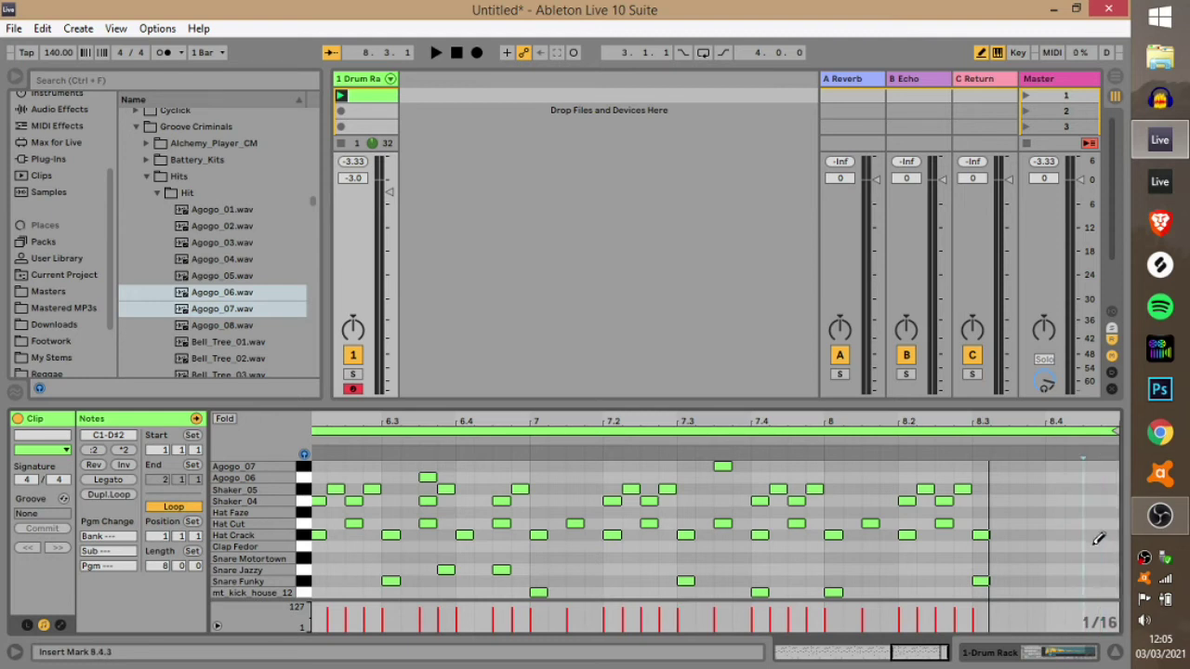
# Place a Snare Motortown note at 8.3.1 and lower its velocity to 12
pyautogui.click(1001, 570)
pyautogui.click(1002, 569)
pyautogui.click(1002, 560)
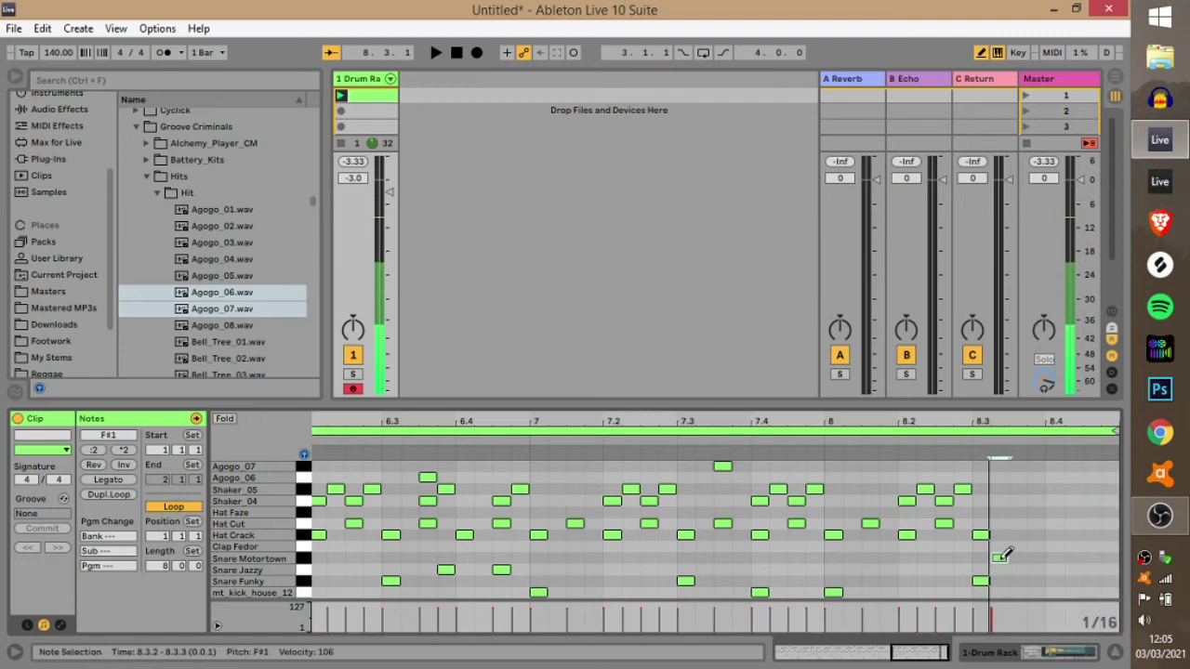
pyautogui.moveTo(1004, 556); pyautogui.dragTo(987, 556)
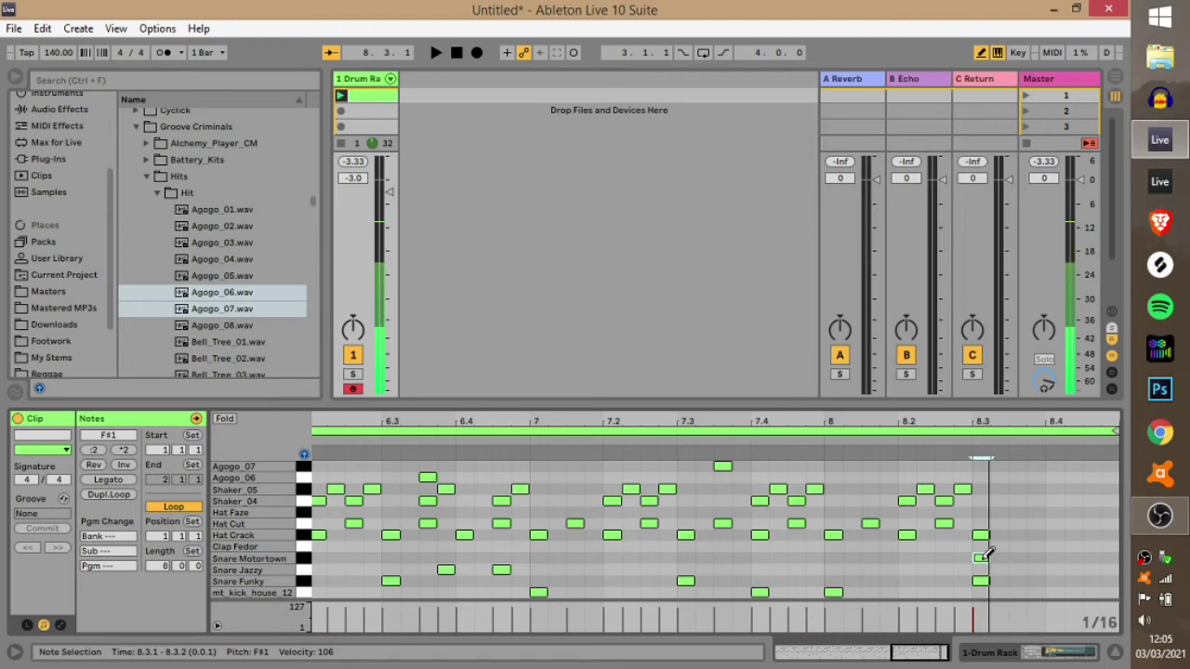
pyautogui.moveTo(1008, 599); pyautogui.dragTo(1003, 530)
pyautogui.scroll(-2, 1012, 497)
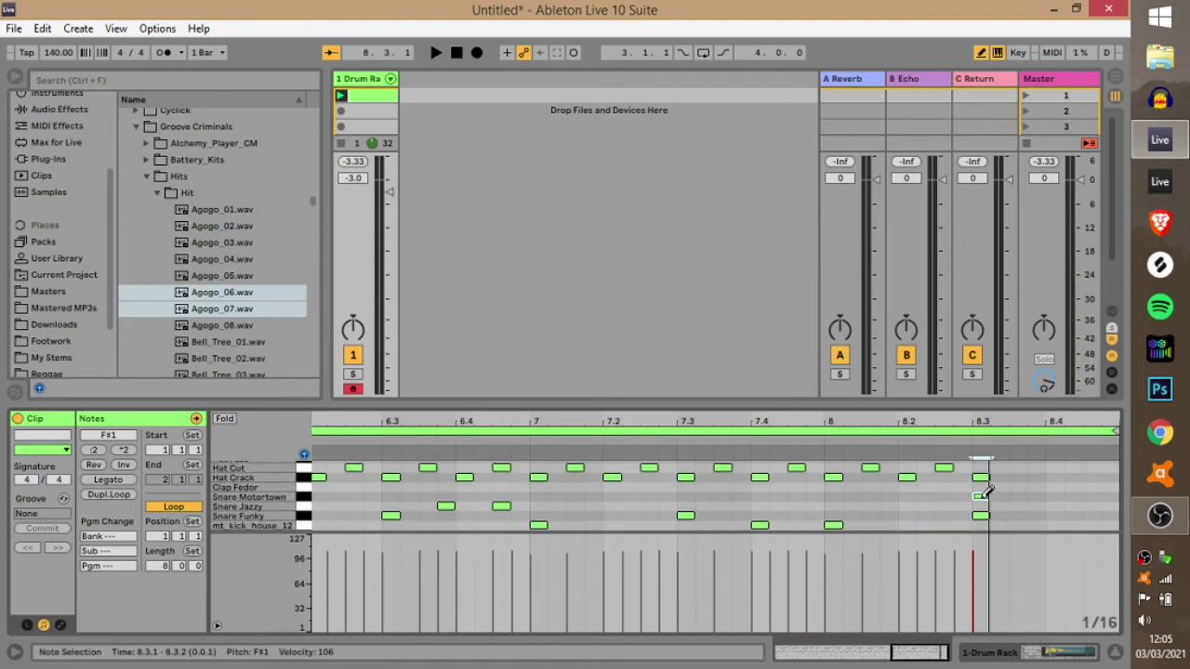
pyautogui.moveTo(988, 487); pyautogui.dragTo(984, 565)
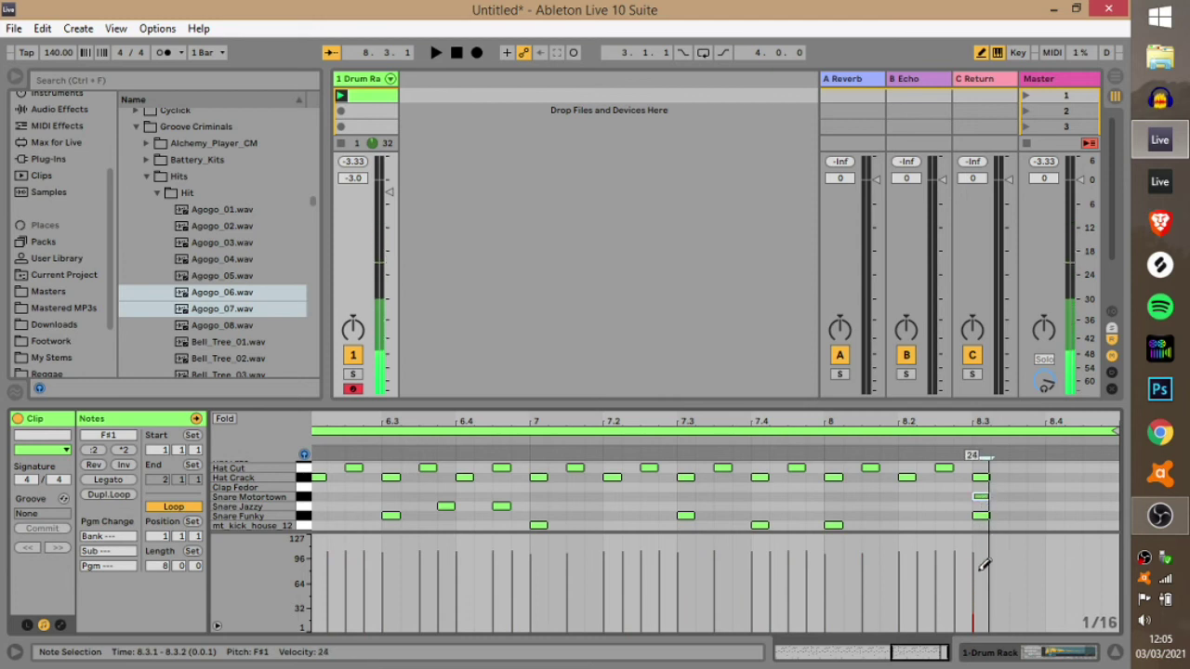
# Draw Snare Motortown sixteenth notes from 8.3.2 to 8.4.4 with velocities rising to 96, and play the clip
pyautogui.click(1000, 497)
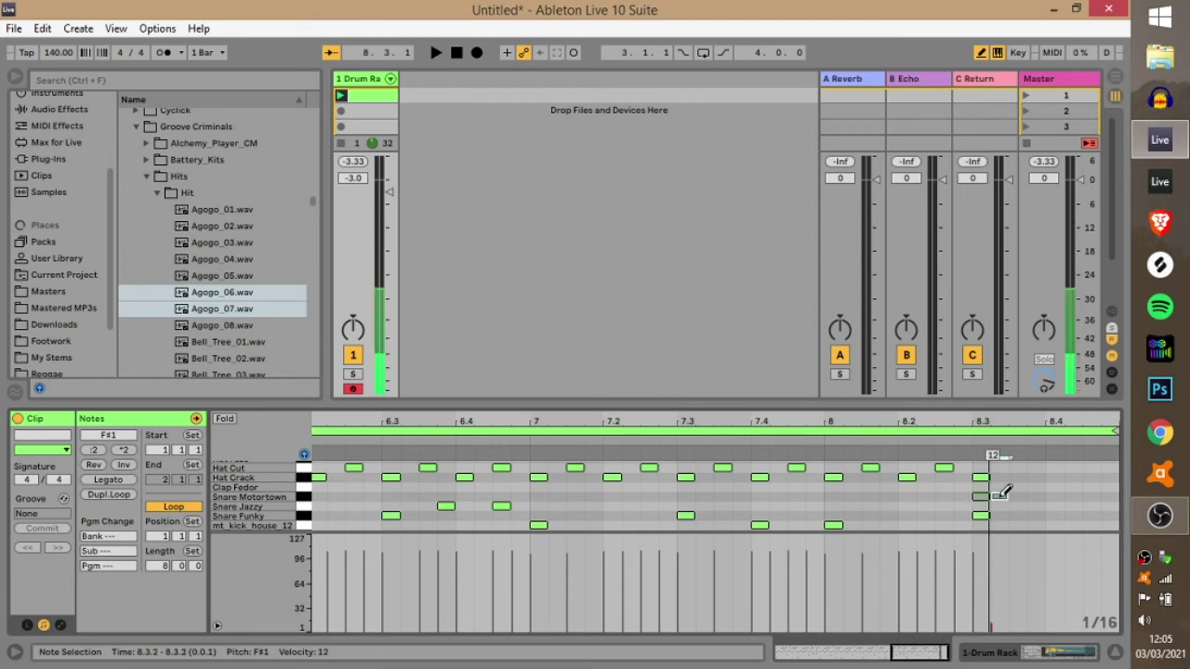
pyautogui.click(1023, 494)
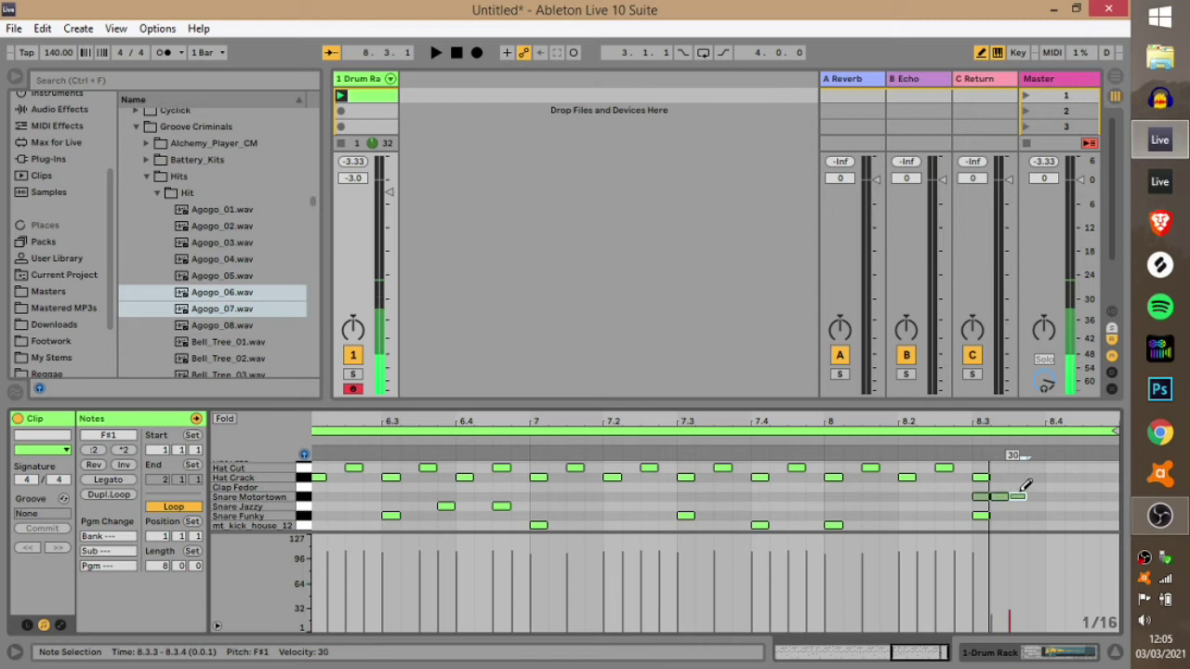
pyautogui.click(1038, 497)
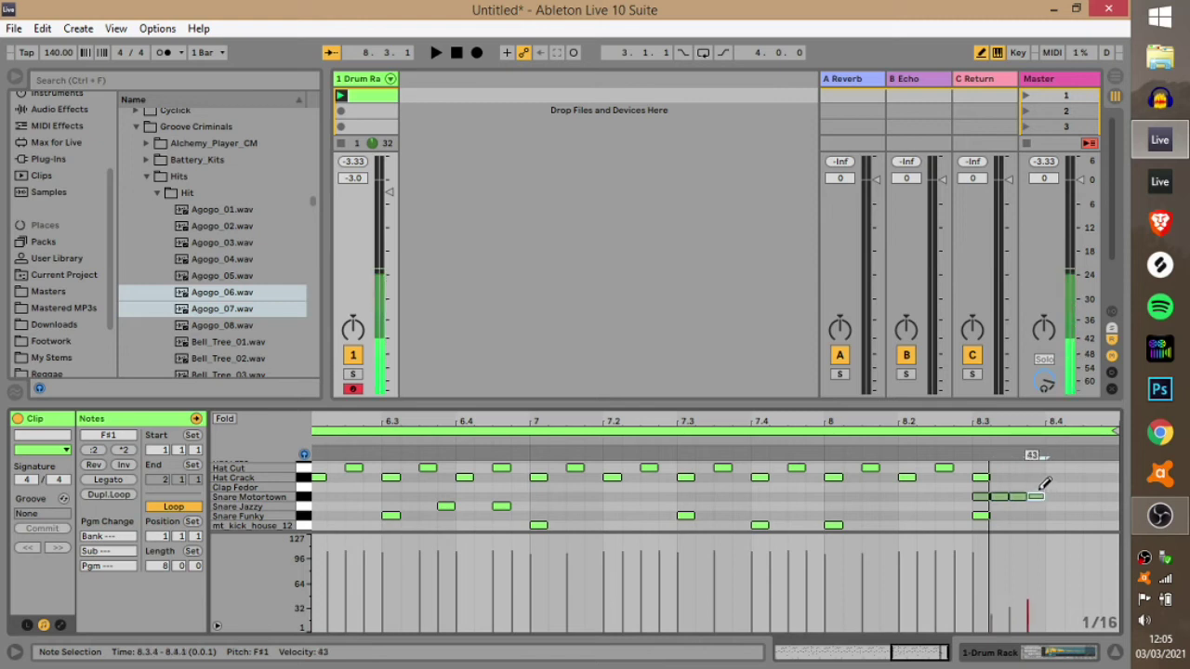
pyautogui.click(1056, 496)
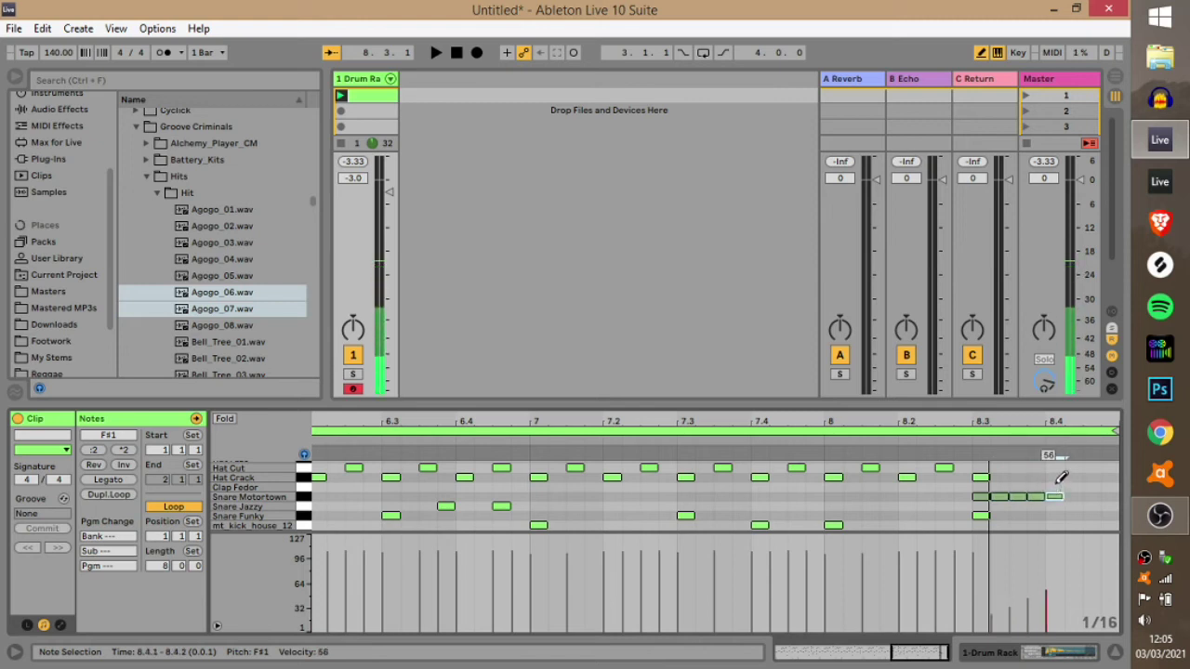
pyautogui.click(1075, 497)
pyautogui.click(1093, 497)
pyautogui.click(1110, 496)
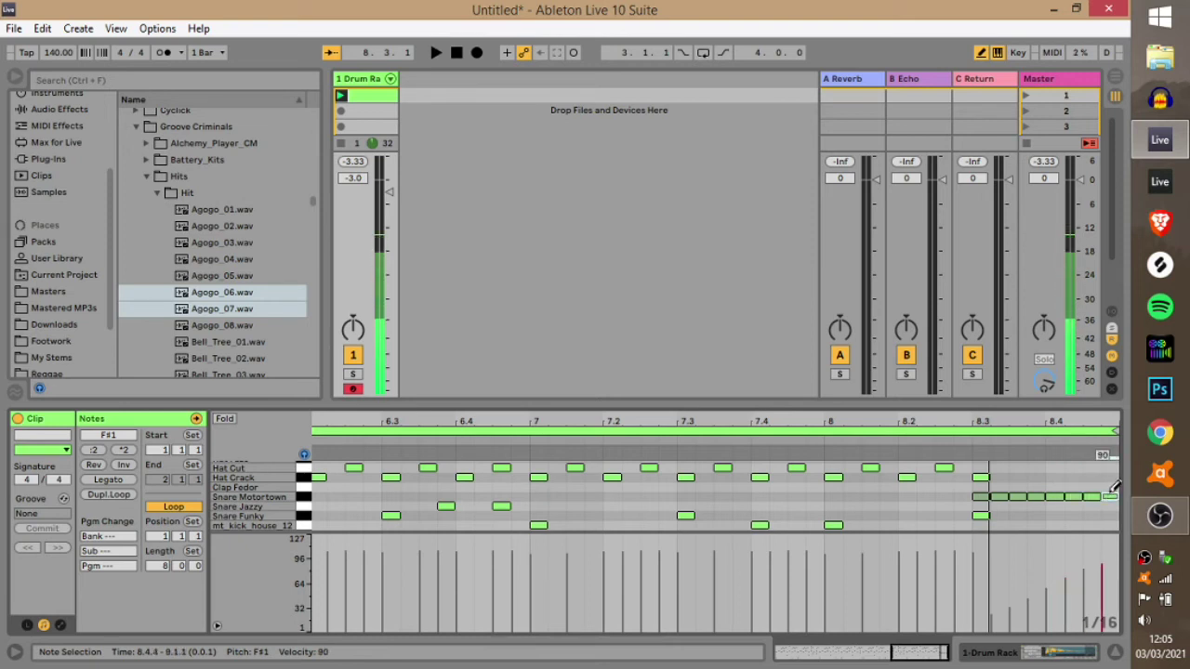
pyautogui.press('space')
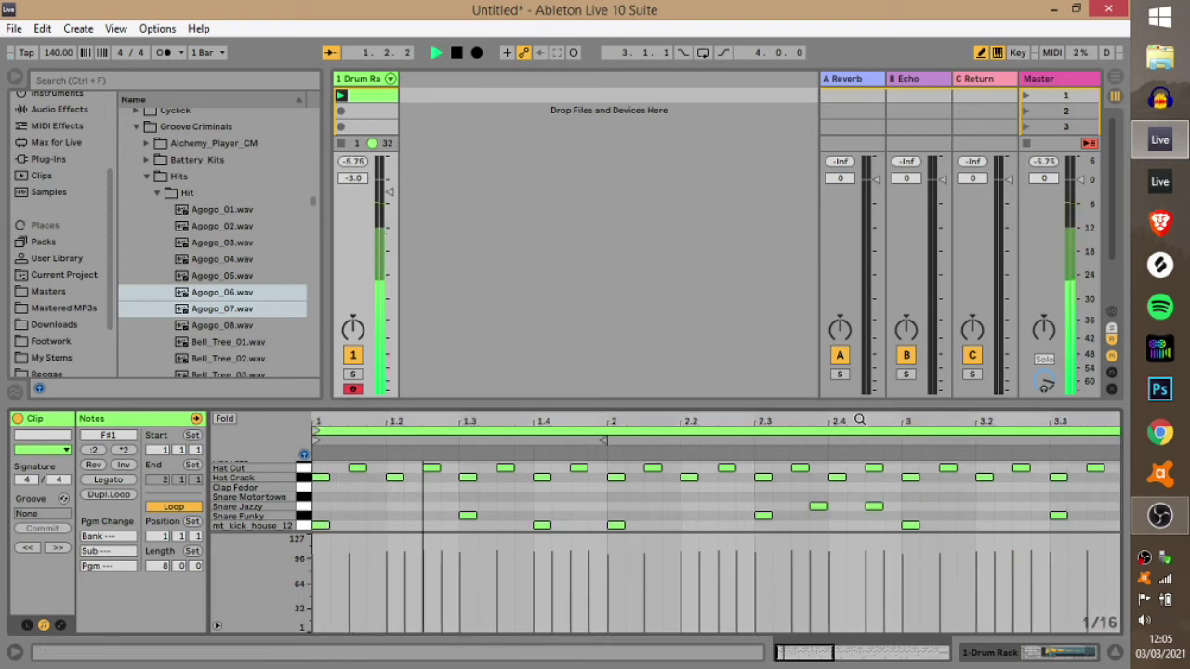
pyautogui.moveTo(736, 537); pyautogui.dragTo(747, 584)
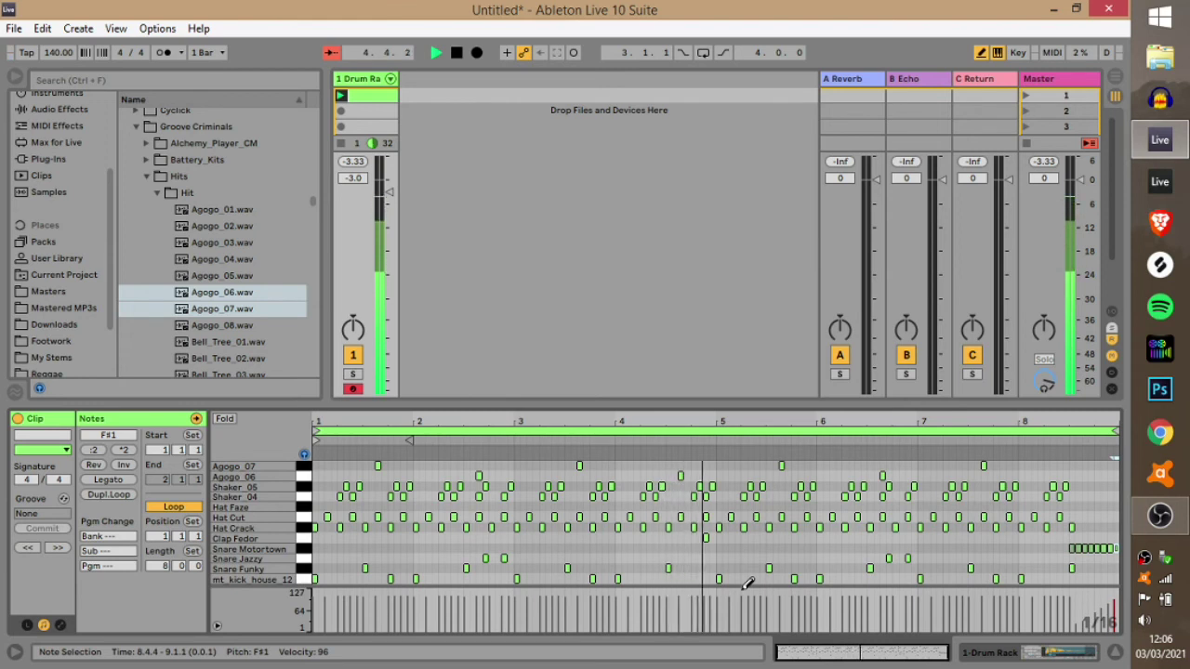
# Add a Clap Fedor note at 4.4.4 and an Agogo_06 note at 4.4.3, and play the clip
pyautogui.click(707, 538)
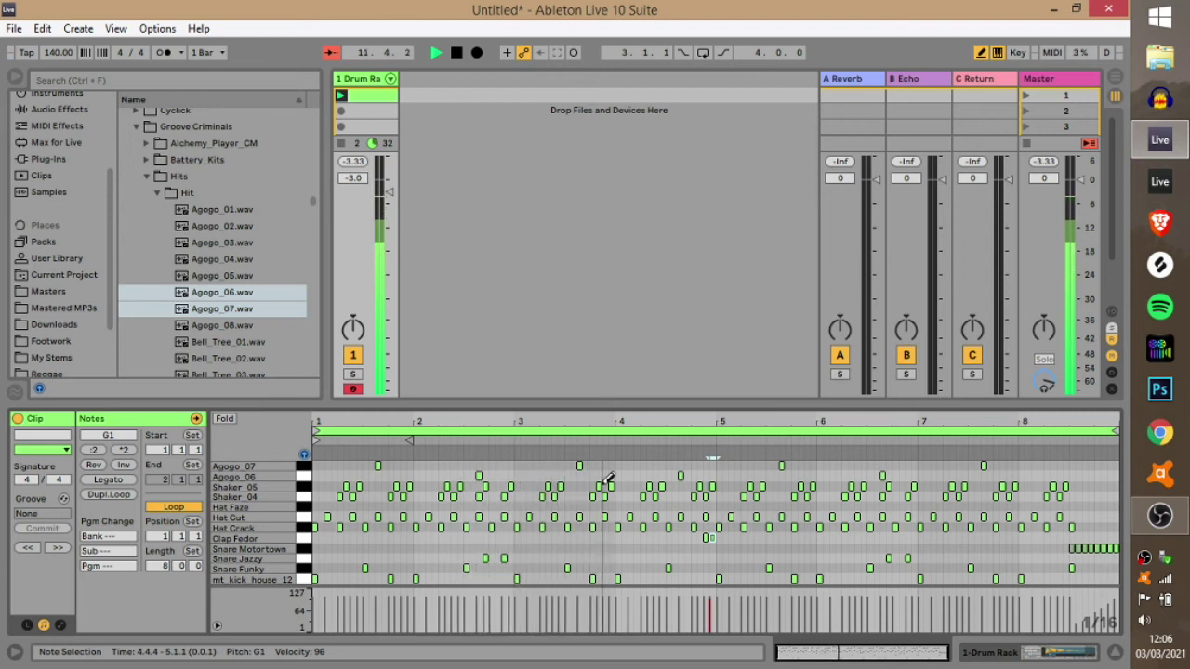
pyautogui.press('space')
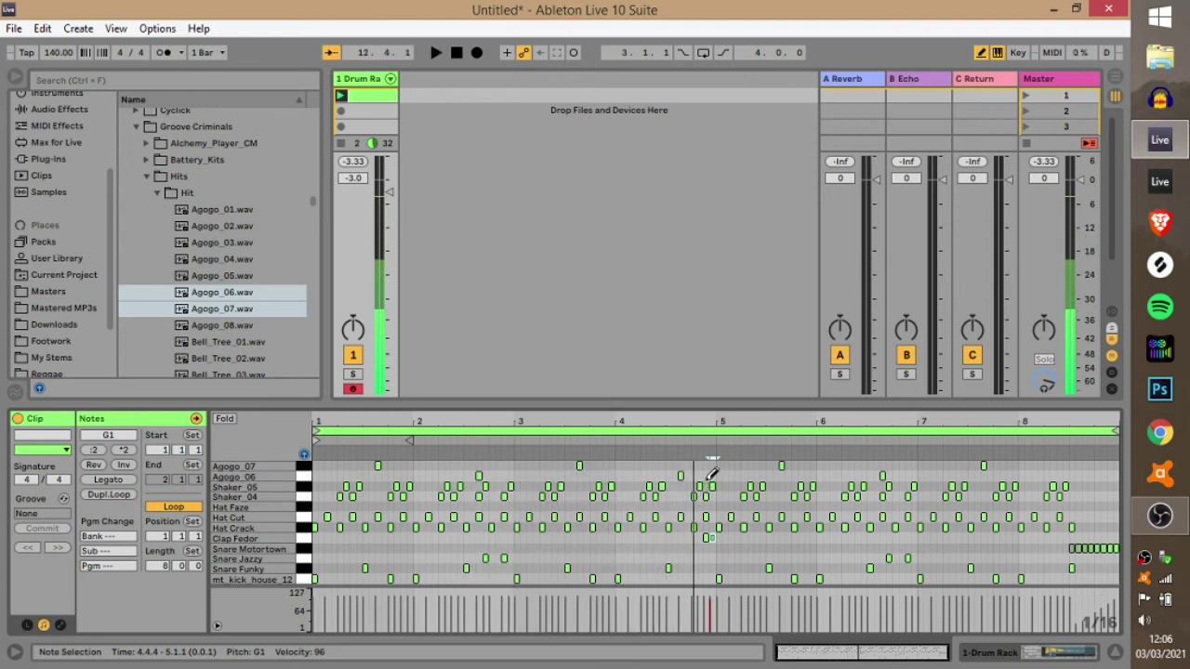
pyautogui.click(707, 476)
pyautogui.press('space')
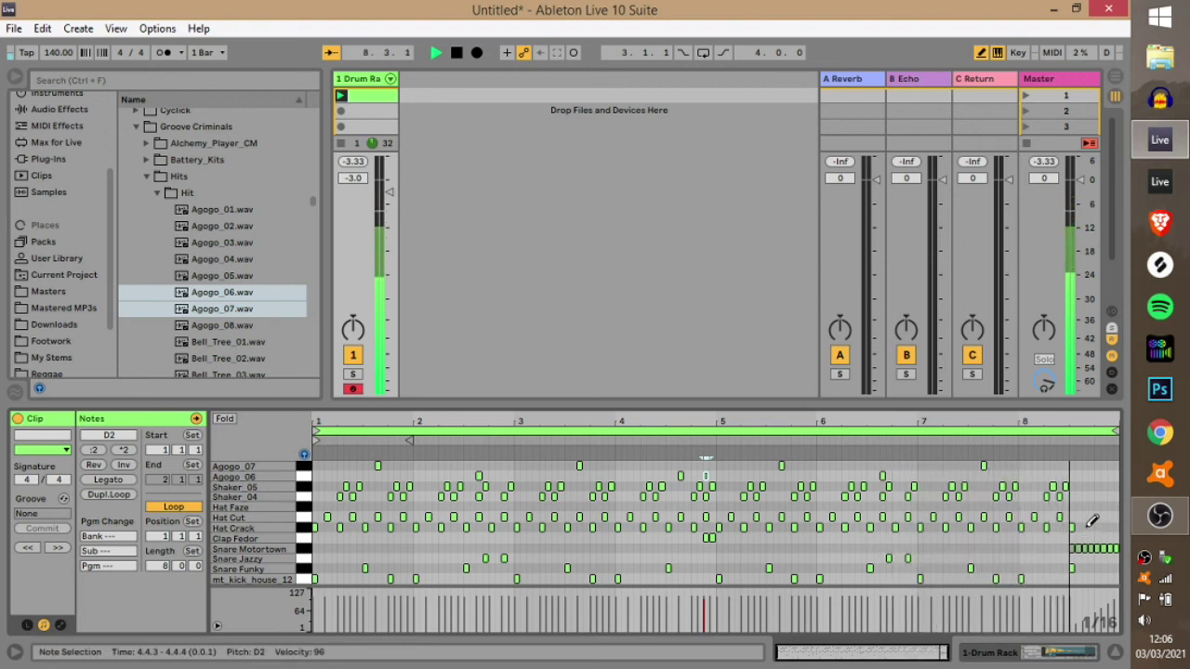
pyautogui.press('space')
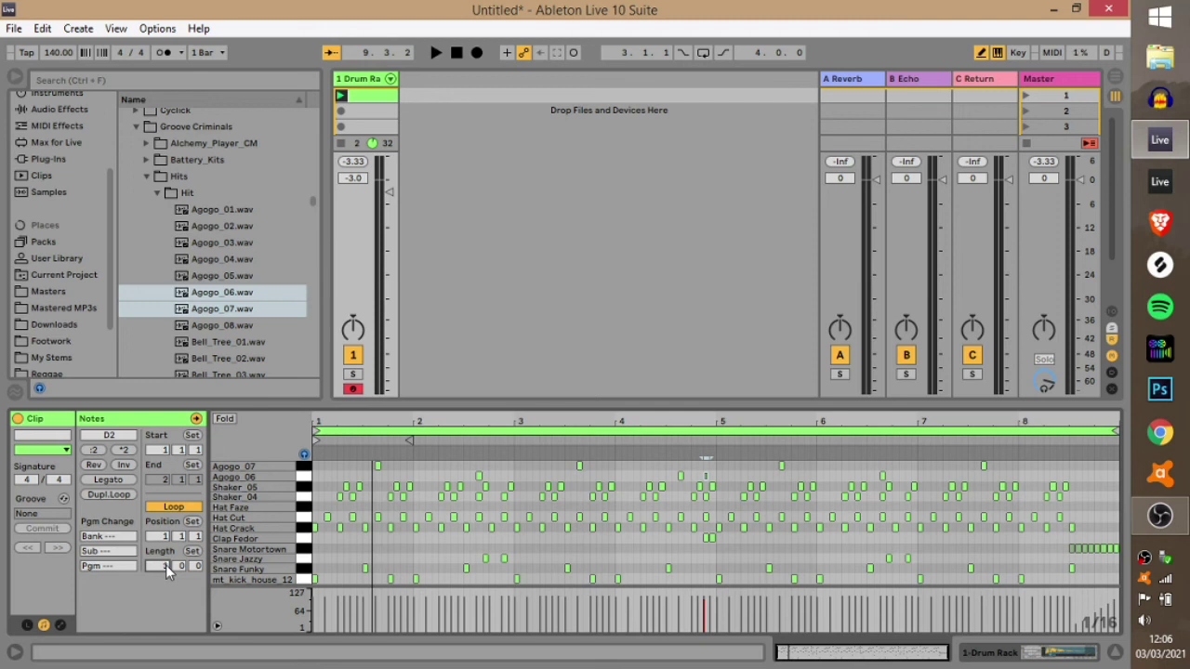
# Set the clip's loop length to 16 bars and duplicate the whole eight-bar pattern into bars 9 to 16
pyautogui.press('Return')
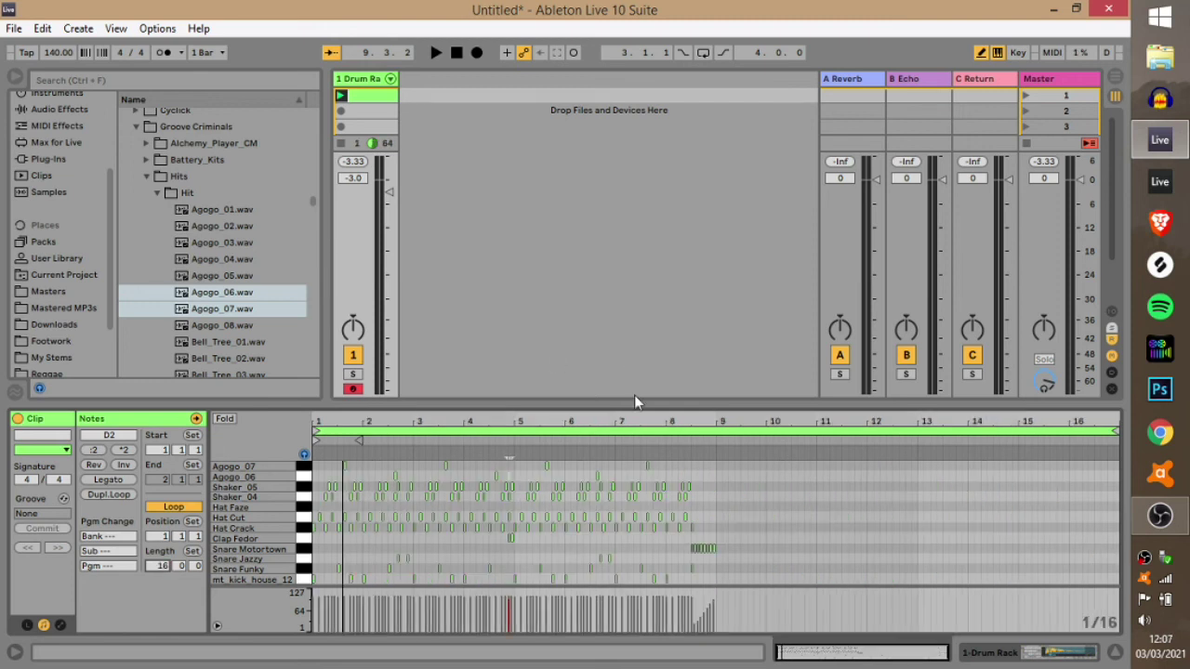
pyautogui.hotkey('ctrl', 'a')
pyautogui.moveTo(717, 460); pyautogui.dragTo(5, 662)
pyautogui.hotkey('ctrl', 'd')
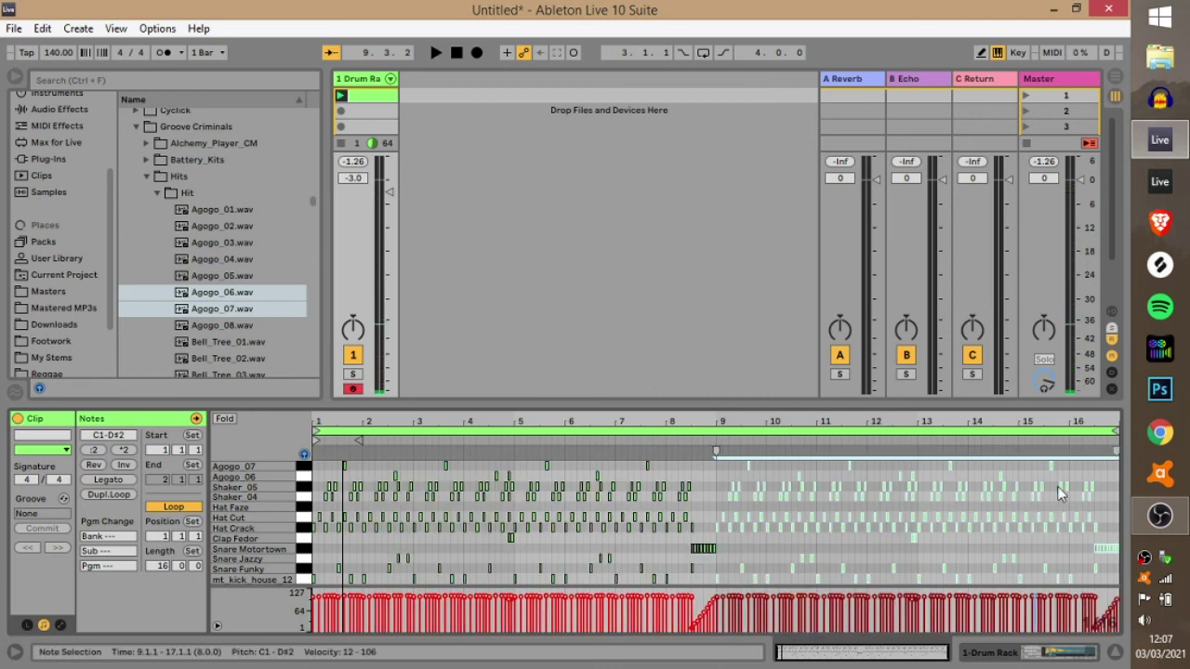
# Delete the Snare Motortown roll and the Hat Crack note from 16.3.1 onward, keeping the Snare Funky note
pyautogui.moveTo(1056, 423); pyautogui.dragTo(916, 558)
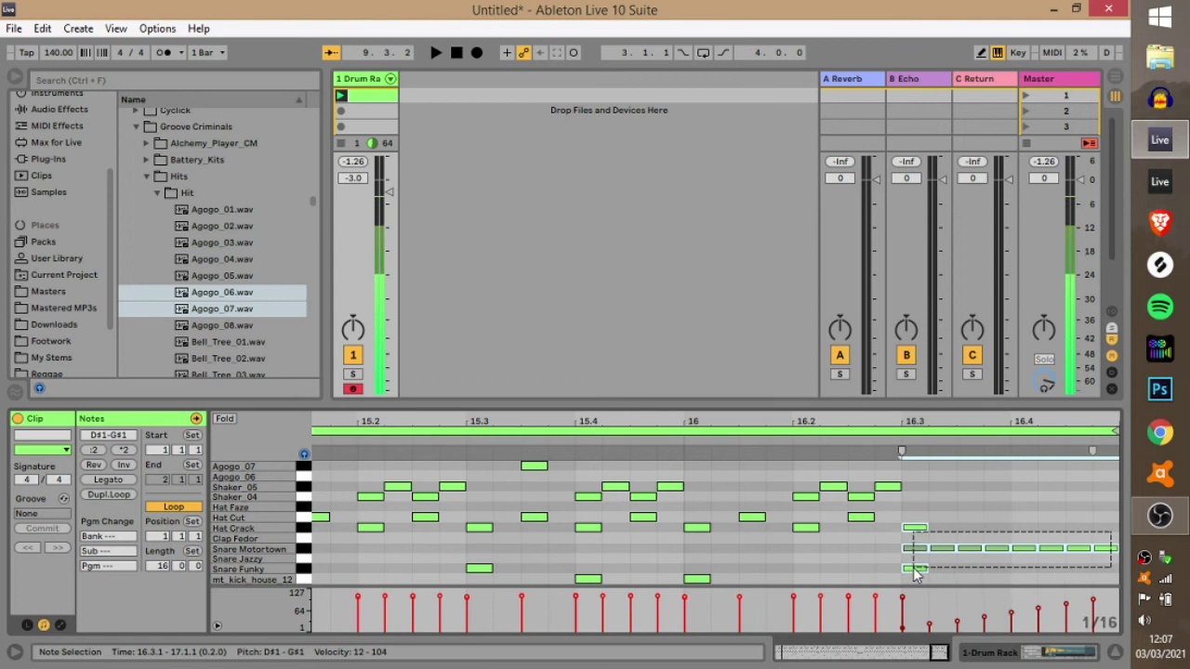
pyautogui.press('Delete')
pyautogui.doubleClick(917, 549)
pyautogui.doubleClick(918, 529)
pyautogui.press('b')
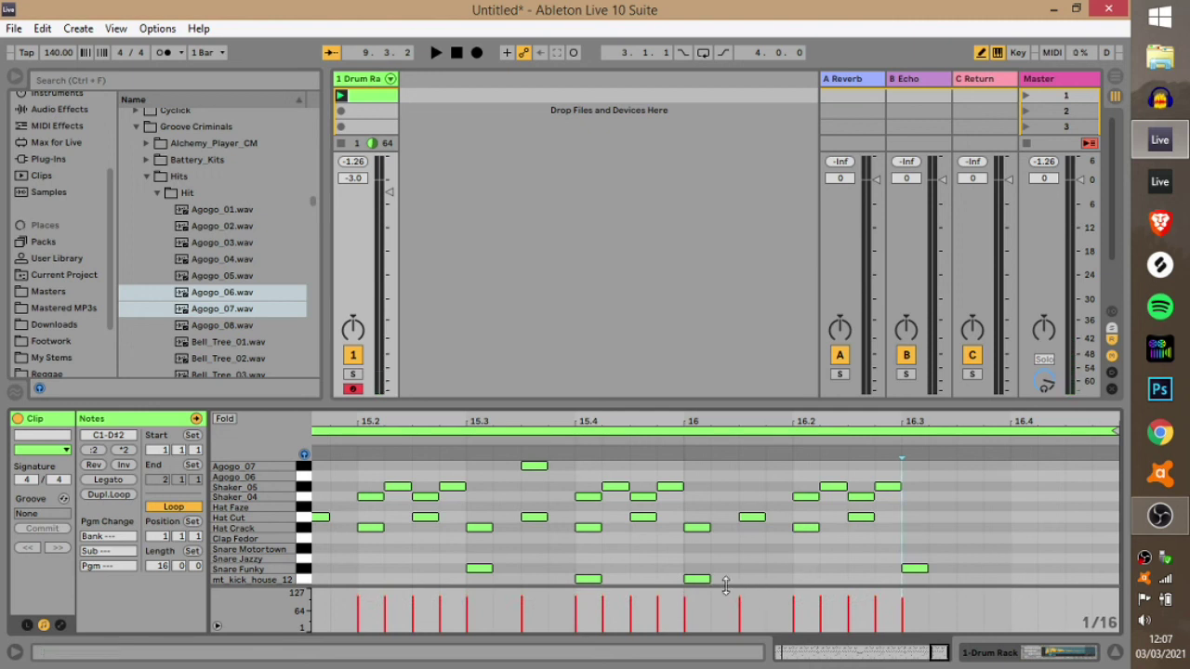
# Add kicks at 16.1.4 and 16.2.3, and Snare Funky notes at 16.3.4 and 16.4.3
pyautogui.click(788, 578)
pyautogui.click(863, 578)
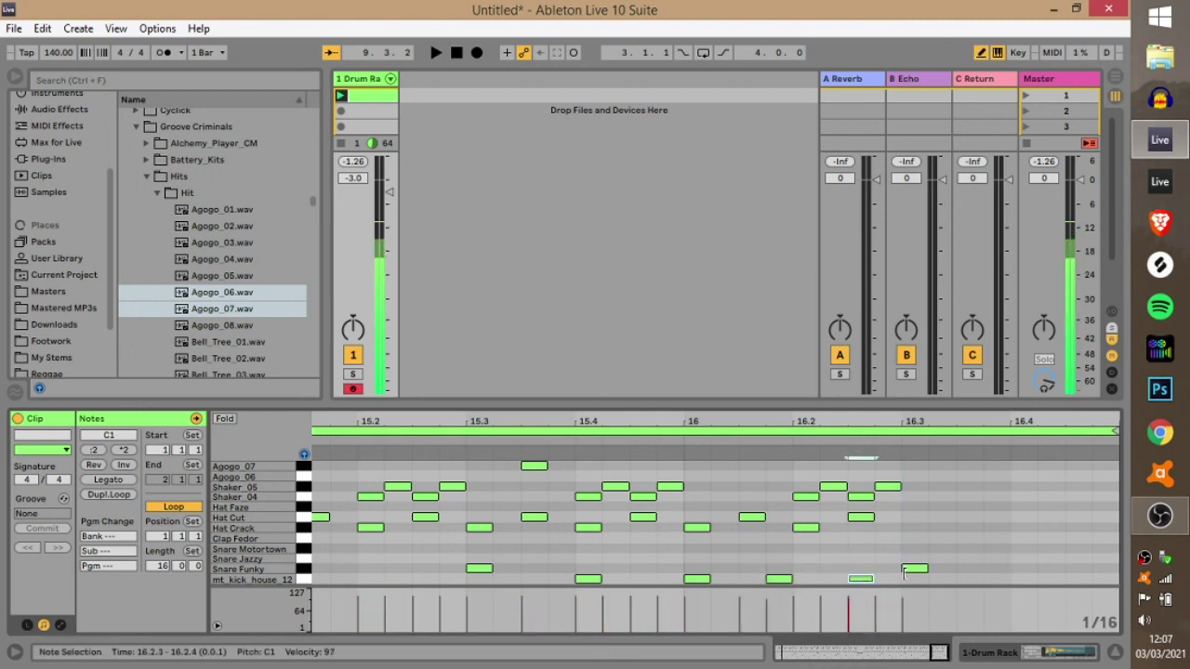
pyautogui.click(996, 569)
pyautogui.click(1079, 568)
# Layer Snare Motortown notes over the Snare Funky notes at 16.3.1, 16.3.4 and 16.4.3
pyautogui.click(915, 549)
pyautogui.click(997, 549)
pyautogui.click(1078, 549)
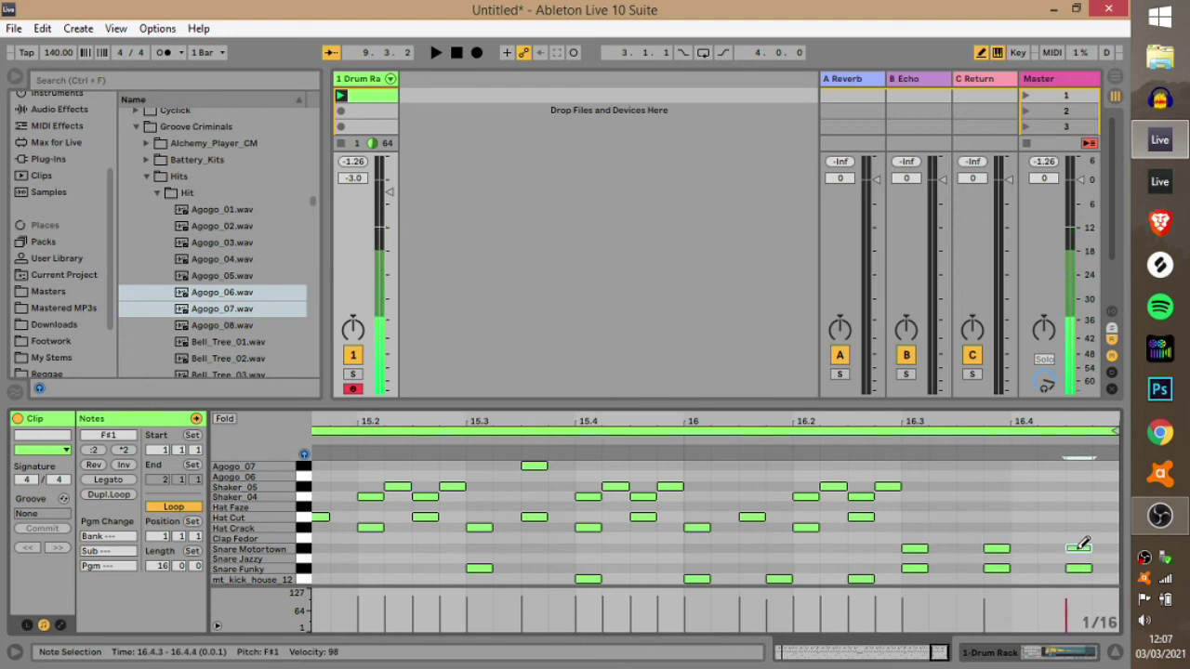
# Fill 16.3.1 to 16.4.4 with alternating Shaker_04 and Shaker_05 sixteenth notes and play the whole clip
pyautogui.click(928, 497)
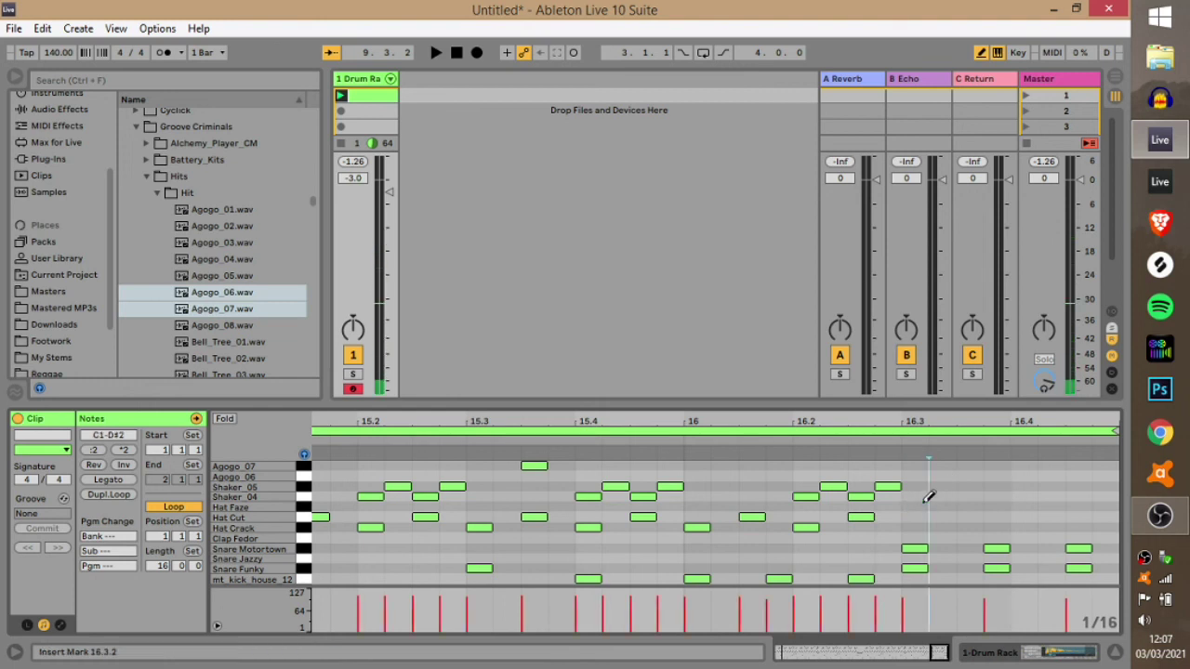
pyautogui.moveTo(923, 493)
pyautogui.mouseDown()
pyautogui.moveTo(948, 482)
pyautogui.moveTo(1033, 495)
pyautogui.moveTo(1119, 487)
pyautogui.mouseUp()
pyautogui.doubleClick(656, 421)
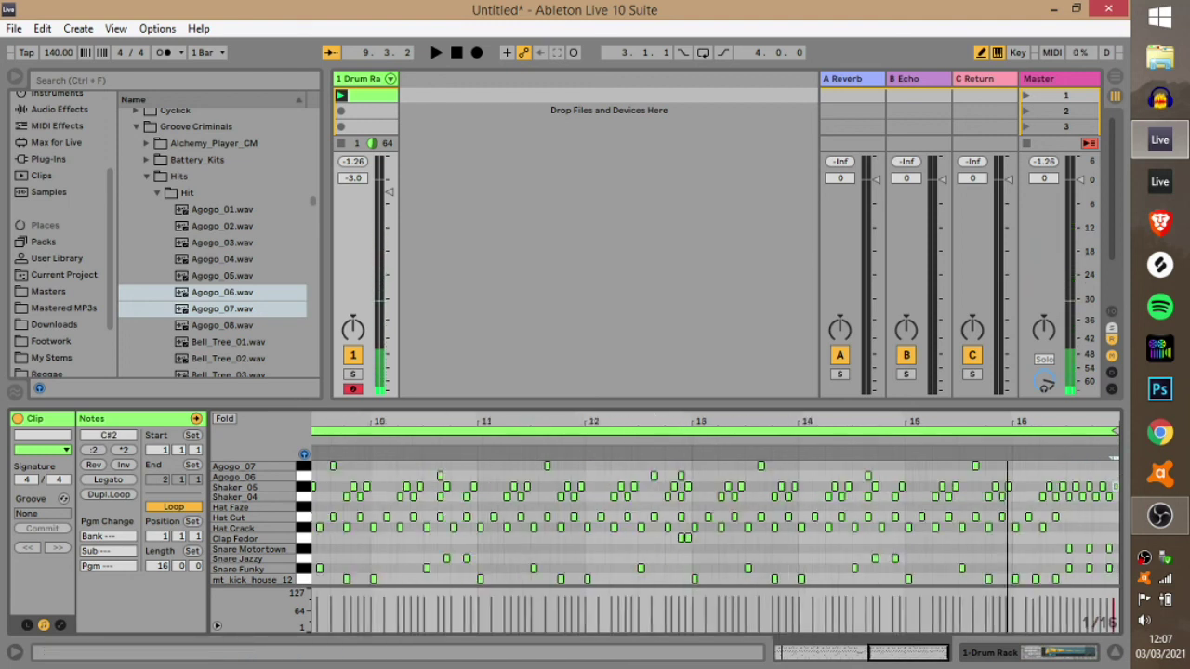
pyautogui.press('space')
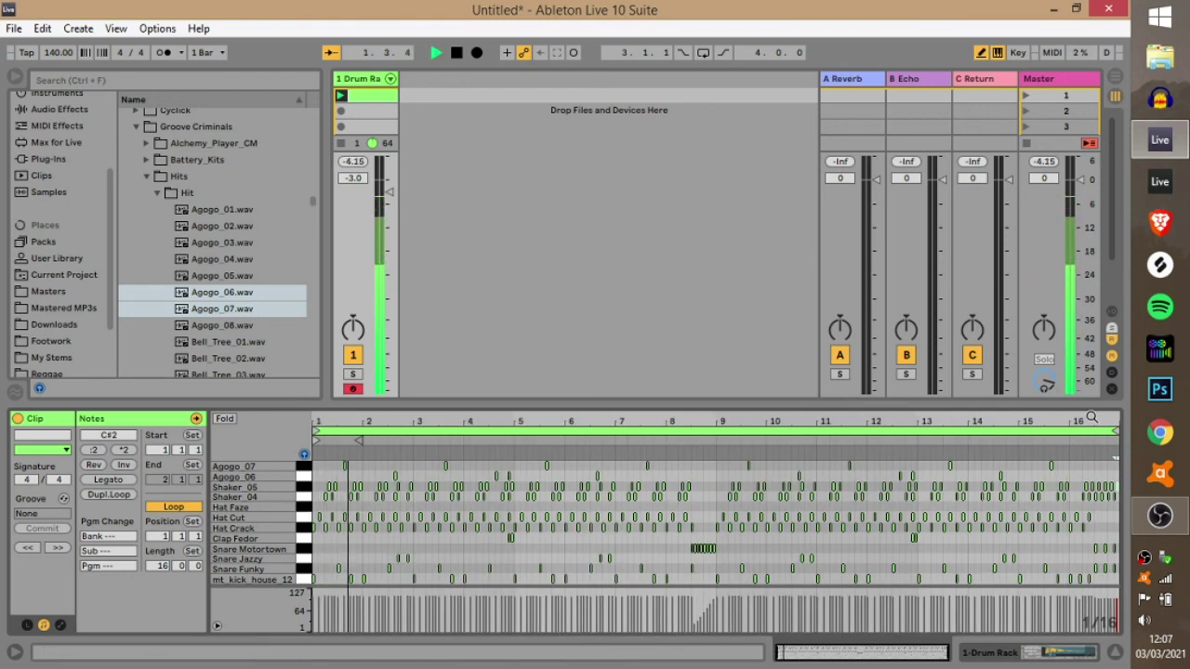